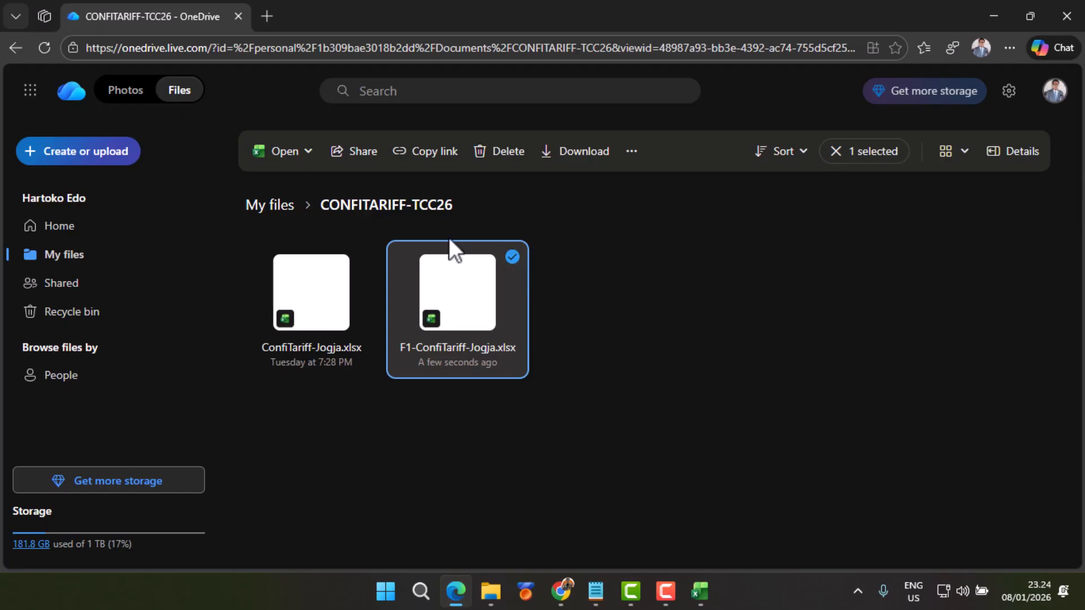
Step: Open F1-ConfiTariff-Jogja.xlsx in the desktop app and review its FIXE COST and Zona 1 to Zona 3 columns
{"action": "left_click", "coordinate": [309, 154]}
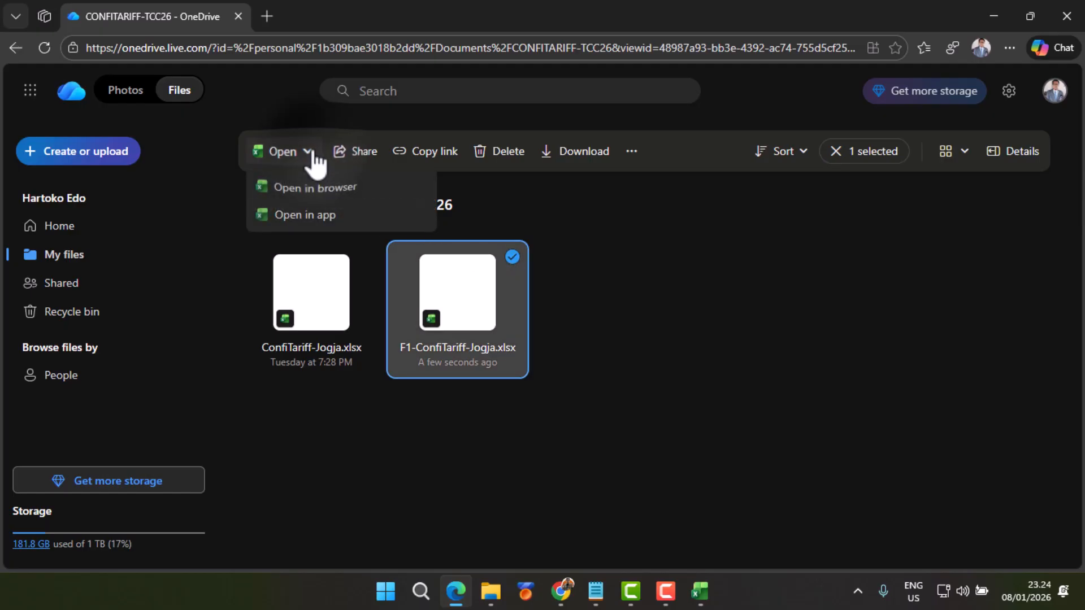
{"action": "left_click", "coordinate": [317, 216]}
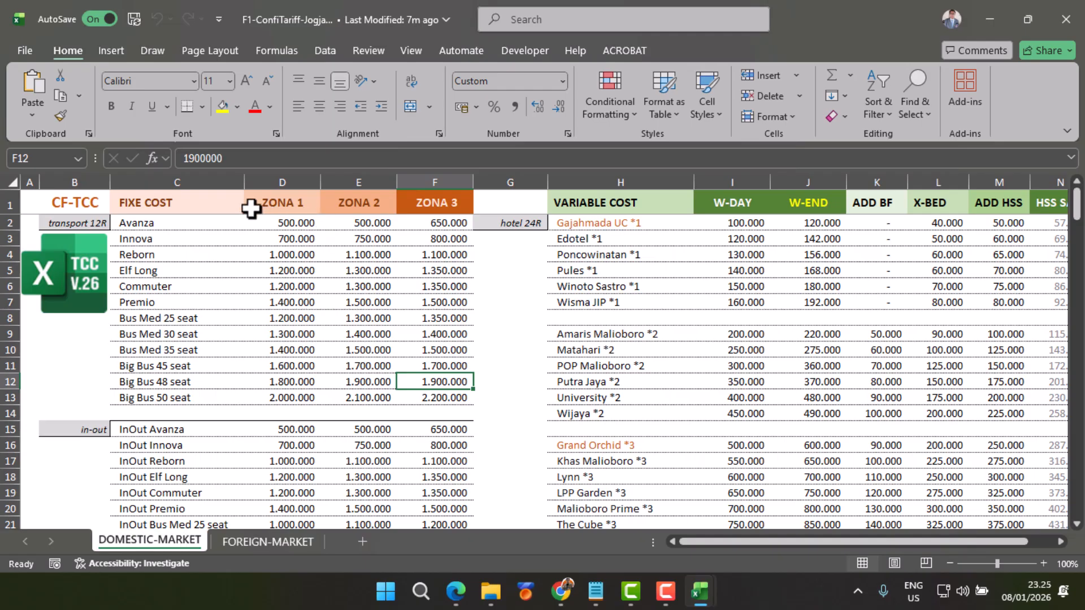
{"action": "left_click", "coordinate": [191, 183]}
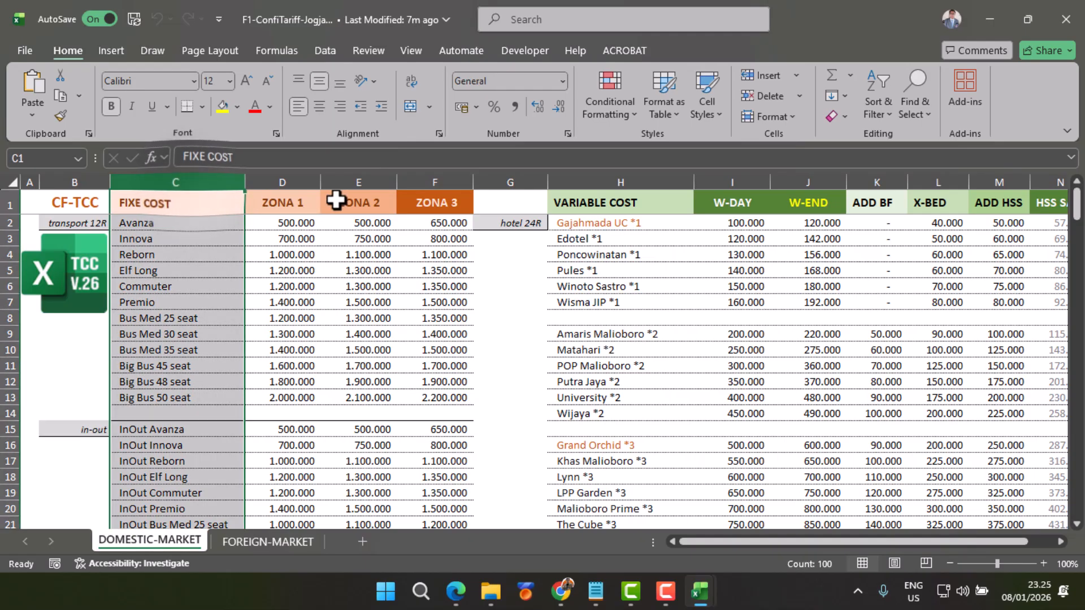
{"action": "left_click", "coordinate": [448, 179], "text": "shift"}
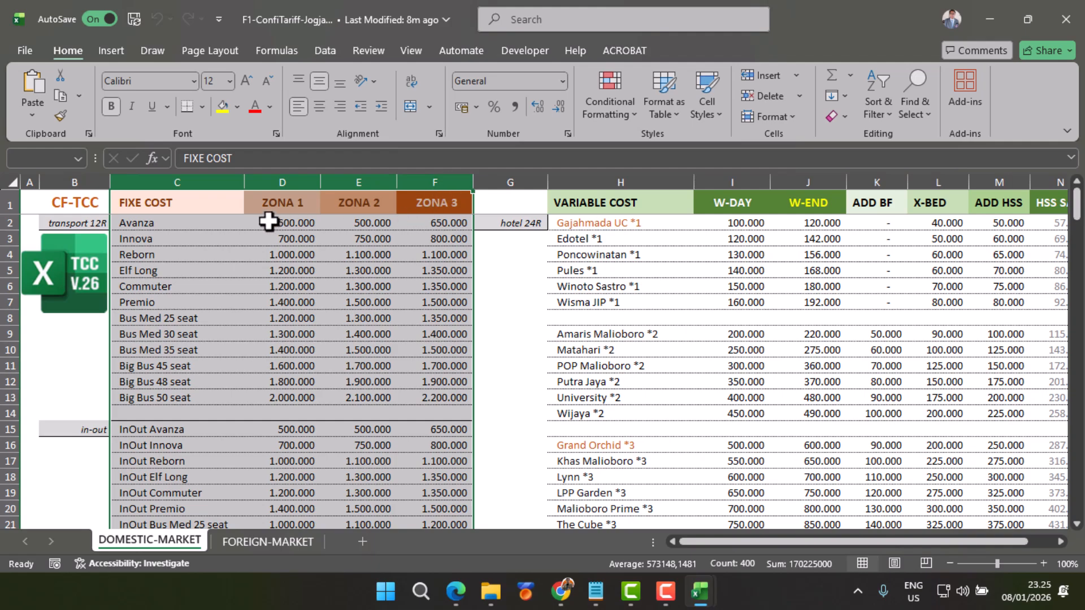
{"action": "left_click", "coordinate": [296, 197]}
{"action": "left_click", "coordinate": [361, 182]}
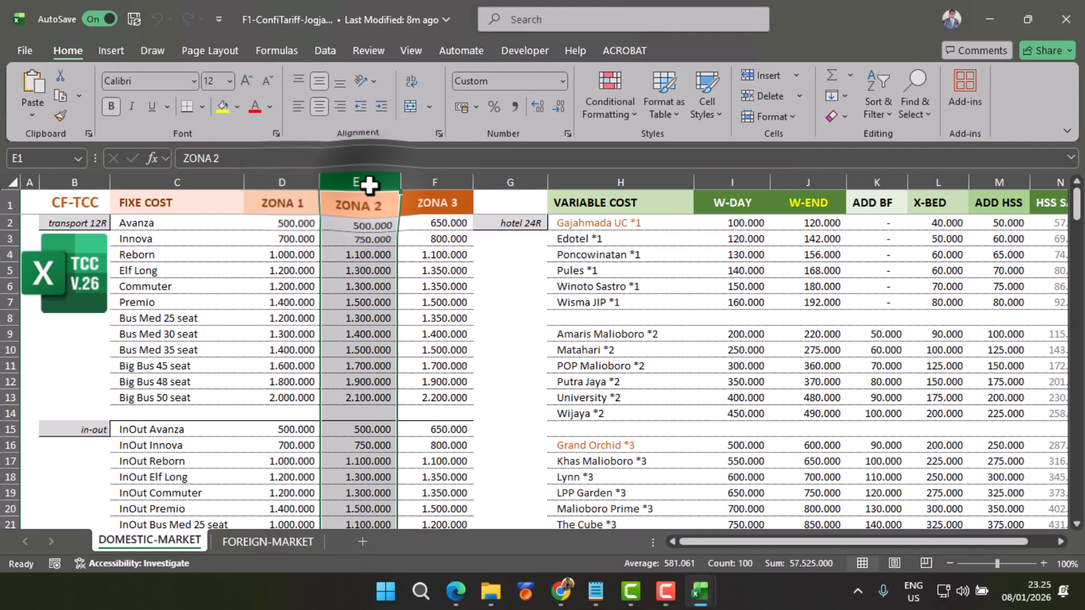
{"action": "left_click", "coordinate": [436, 180]}
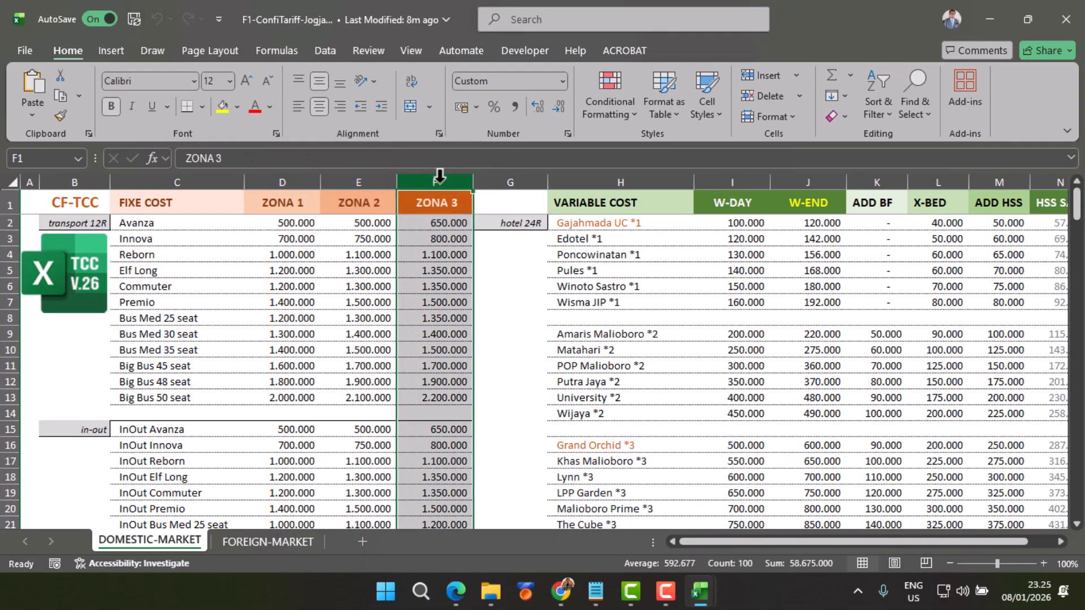
Step: In F1-4D3N-Jogja-CityTour.xlsm, begin the C-RATE formula in TCC cell E7 with =IFERROR(IF($B$2="Zona 1"; using an absolute reference to B2
{"action": "mouse_move", "coordinate": [707, 604]}
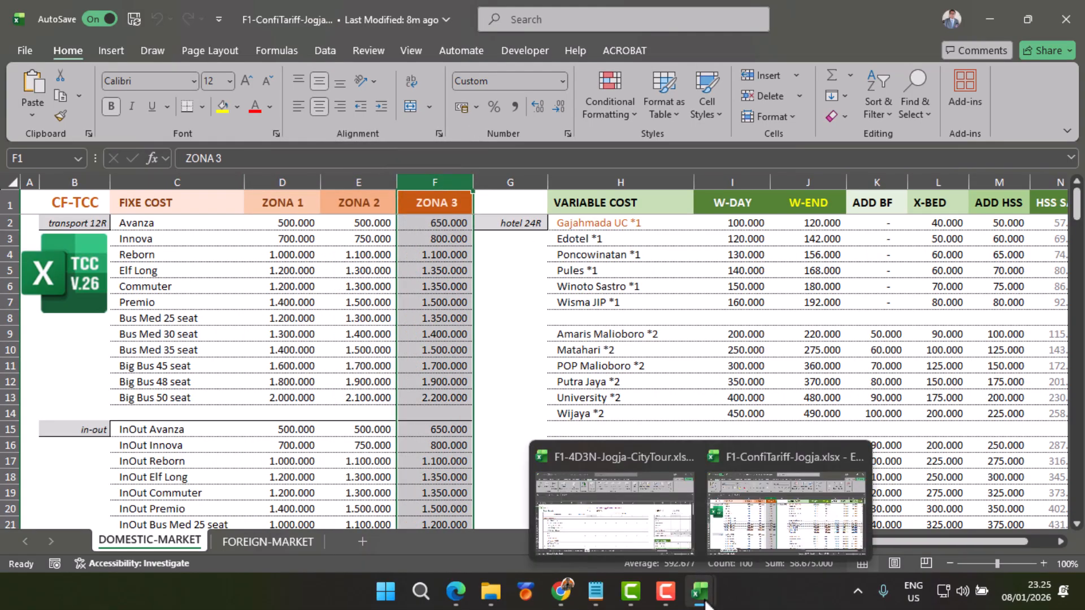
{"action": "left_click", "coordinate": [621, 537]}
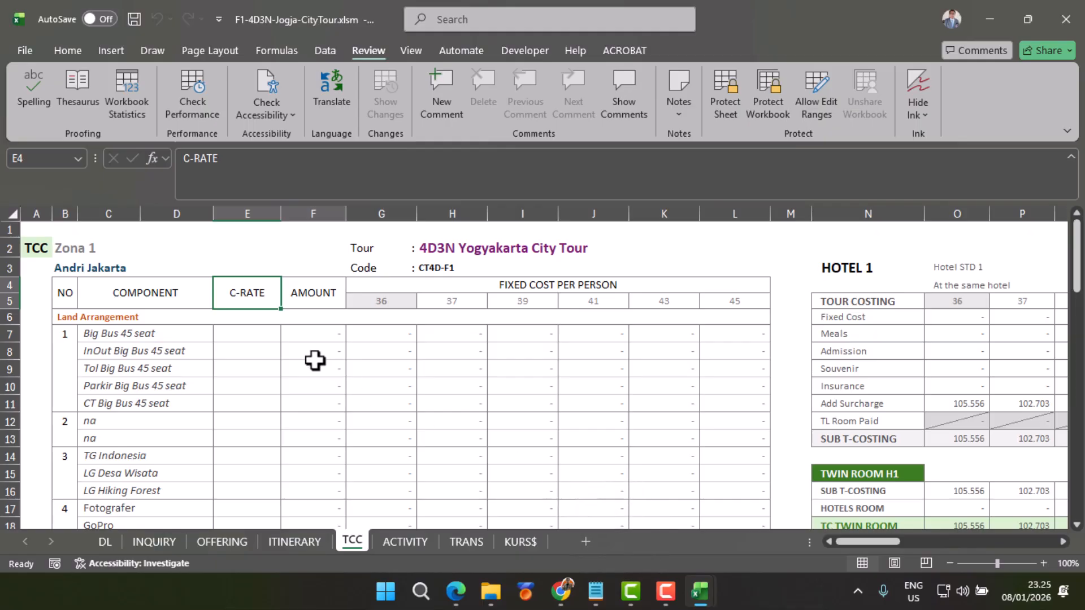
{"action": "left_click", "coordinate": [254, 331]}
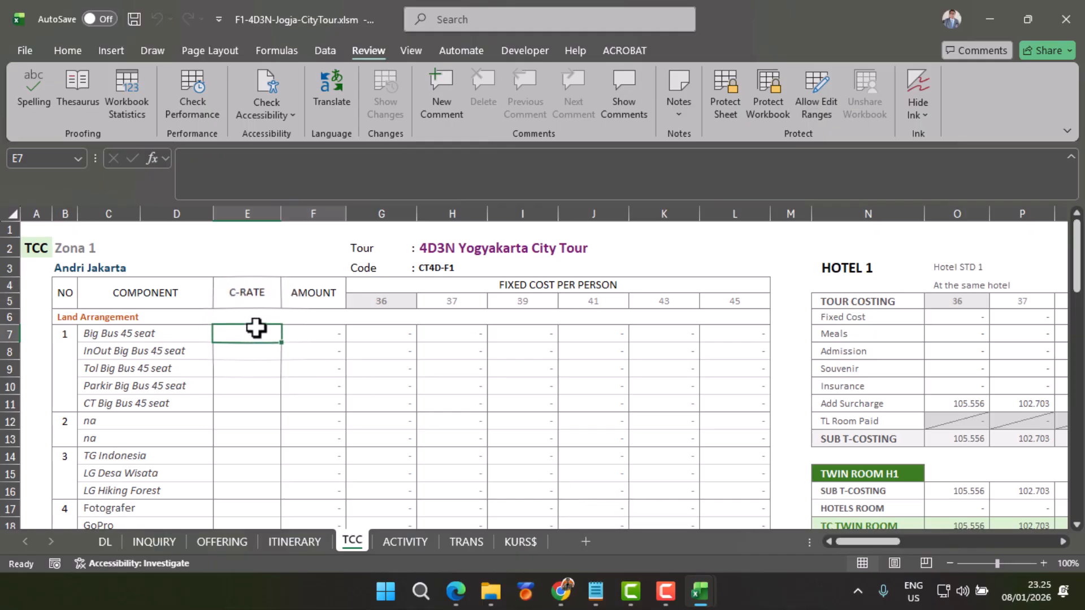
{"action": "left_click", "coordinate": [186, 163]}
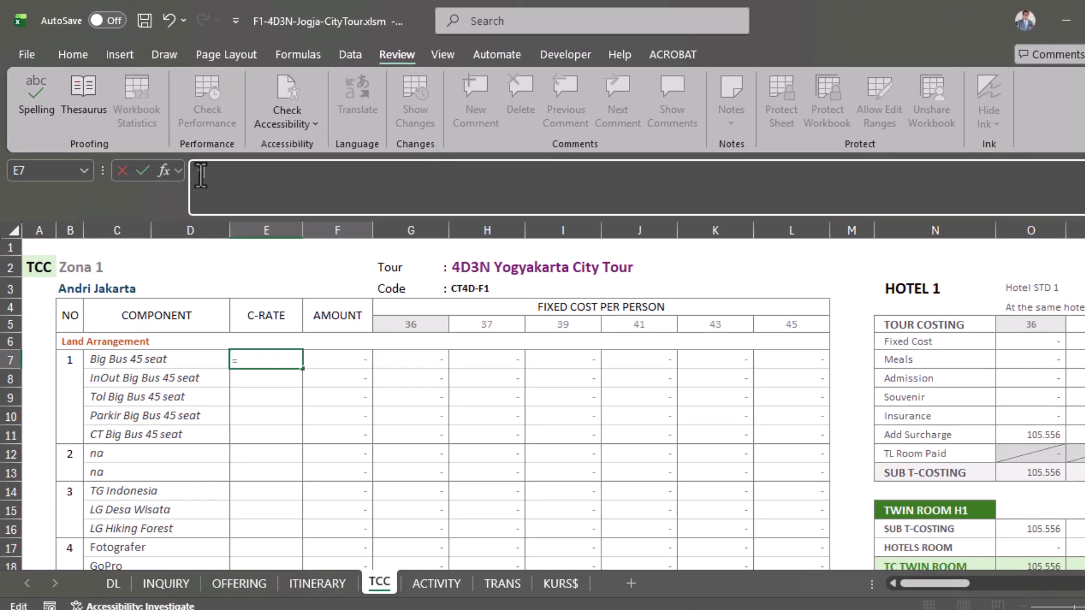
{"action": "type", "text": "="}
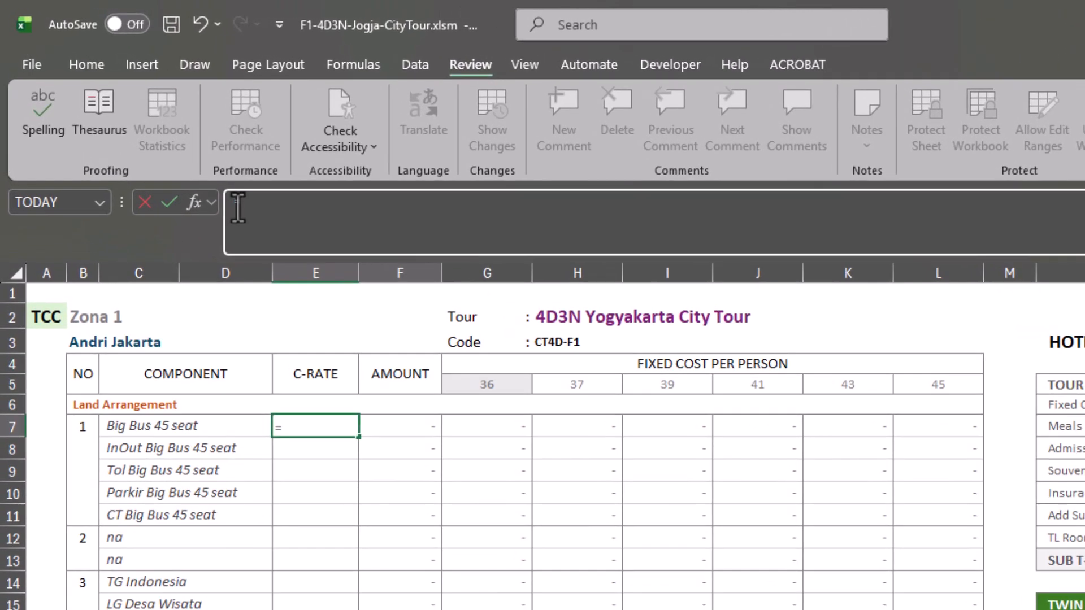
{"action": "type", "text": "iferror"}
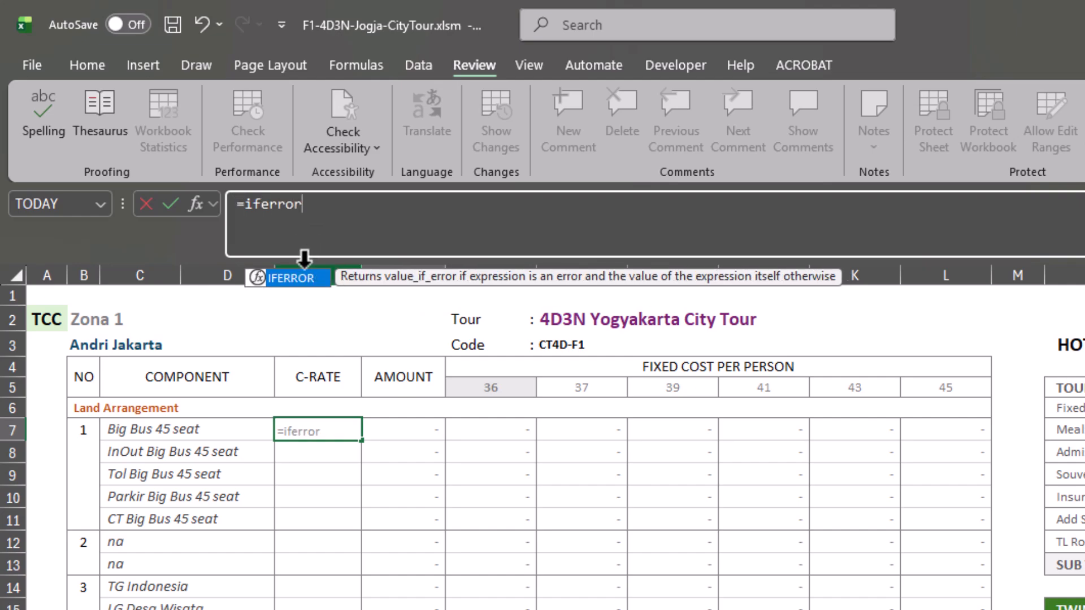
{"action": "double_click", "coordinate": [289, 279]}
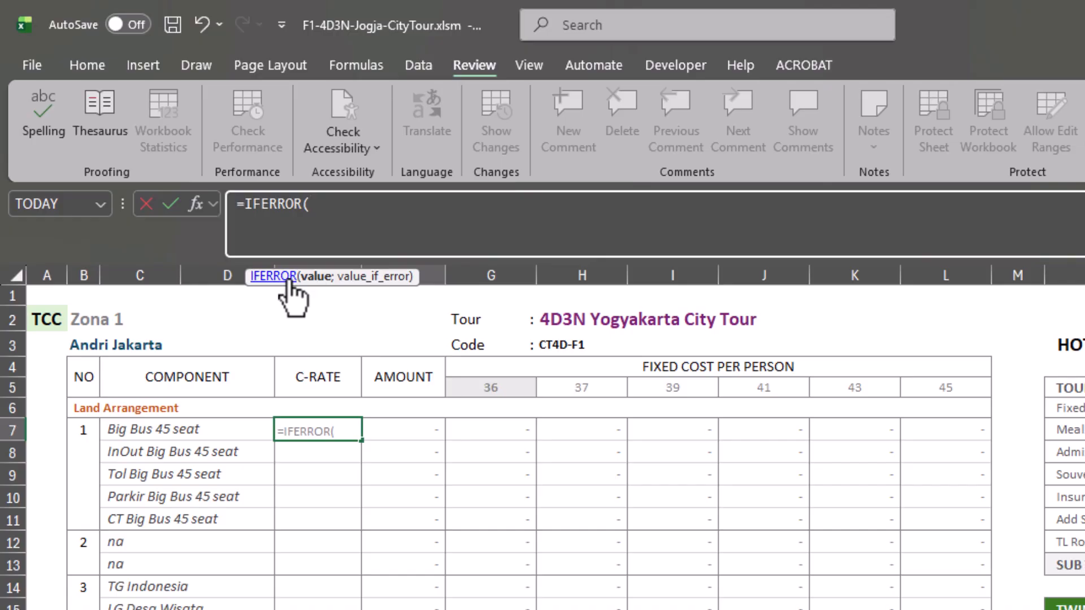
{"action": "type", "text": "IF"}
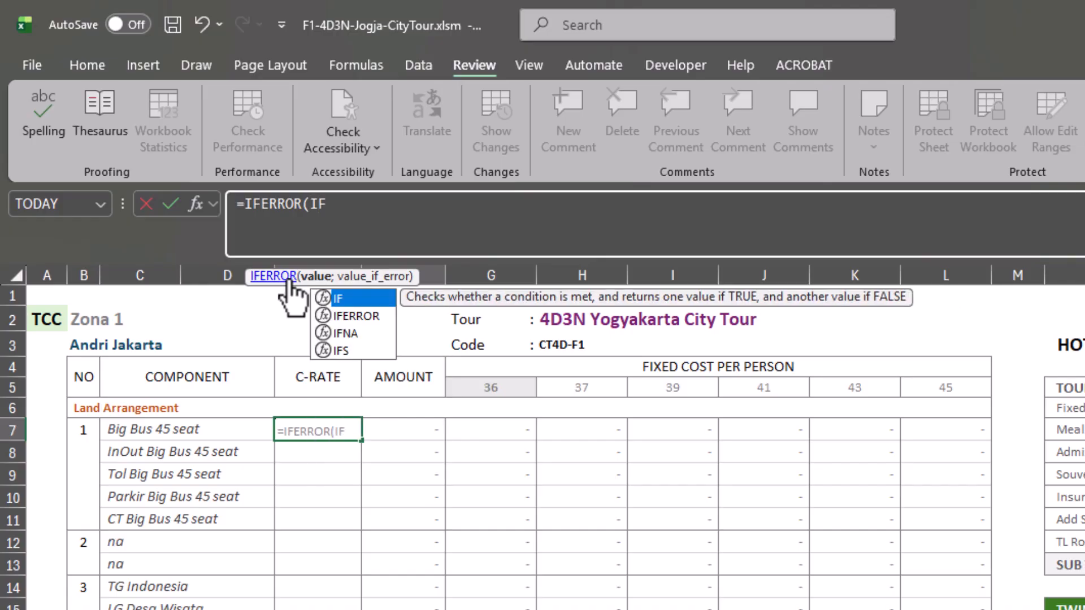
{"action": "type", "text": "("}
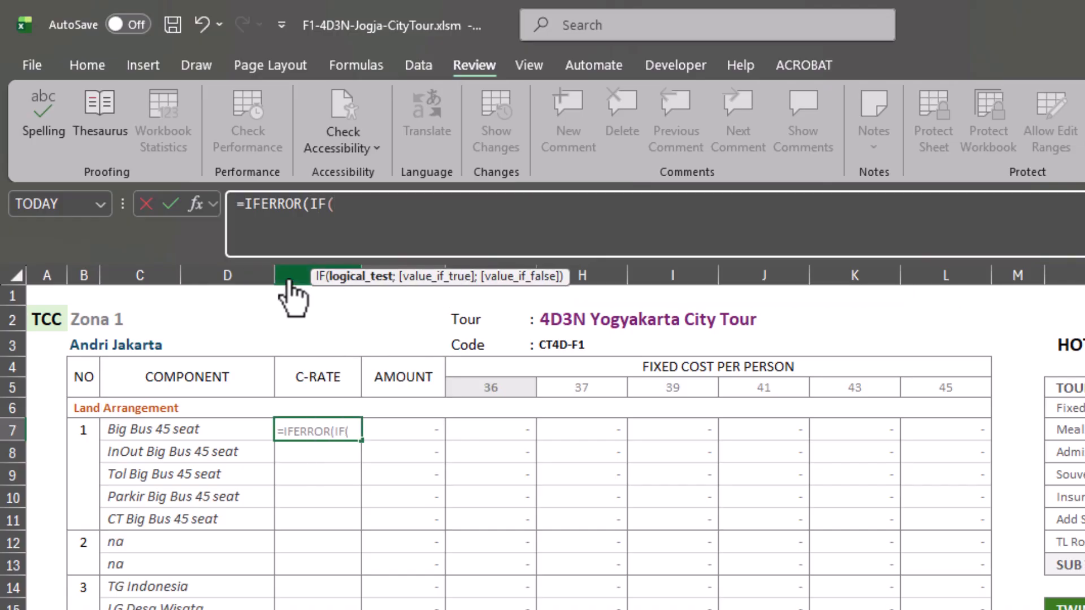
{"action": "left_click", "coordinate": [86, 319]}
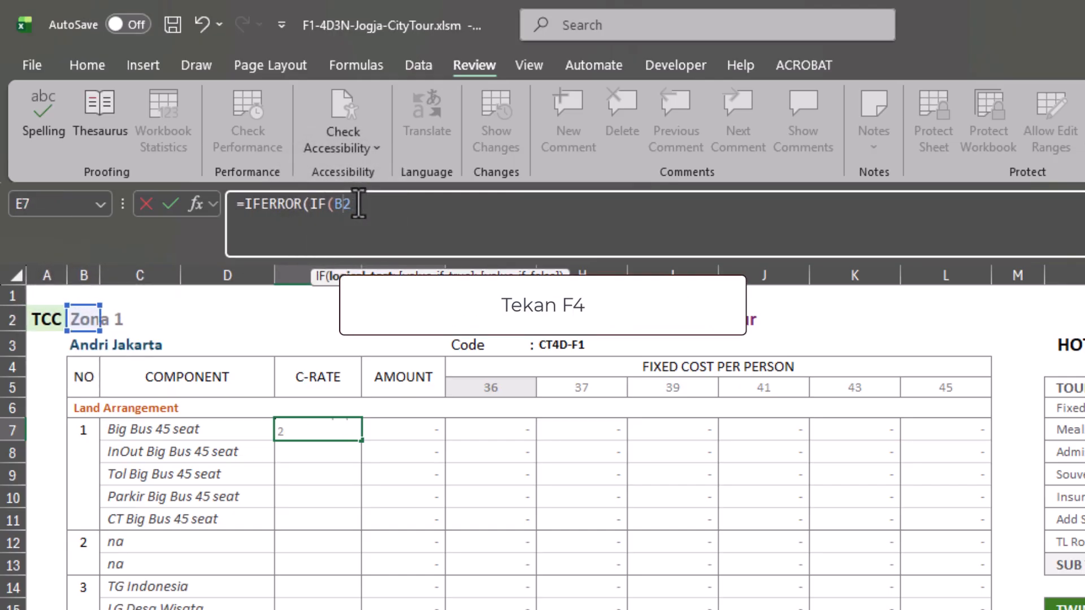
{"action": "key", "text": "F4"}
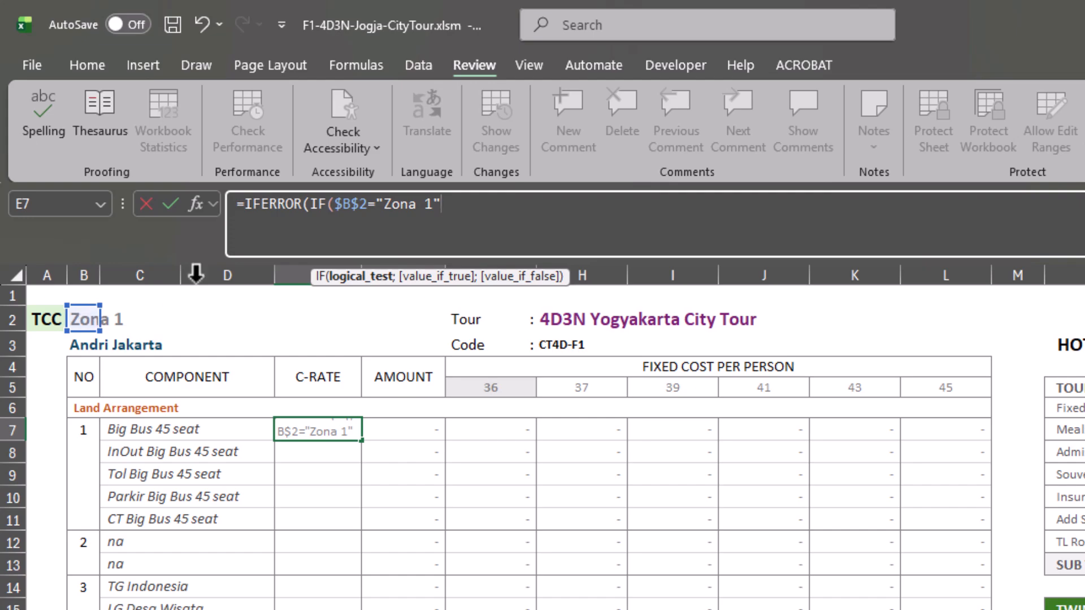
{"action": "type", "text": ";"}
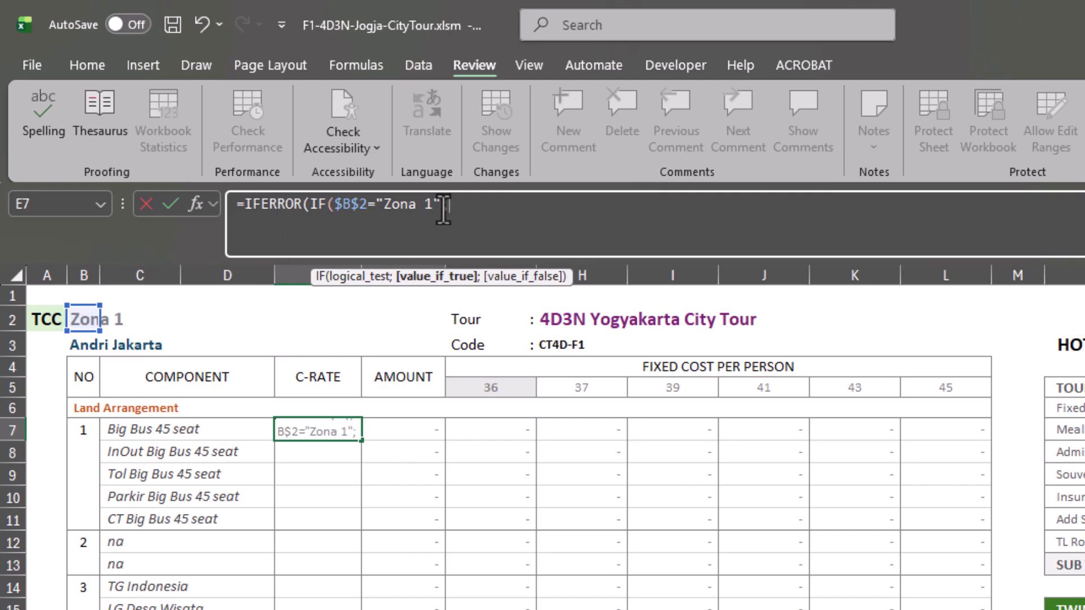
{"action": "type", "text": "VLOO"}
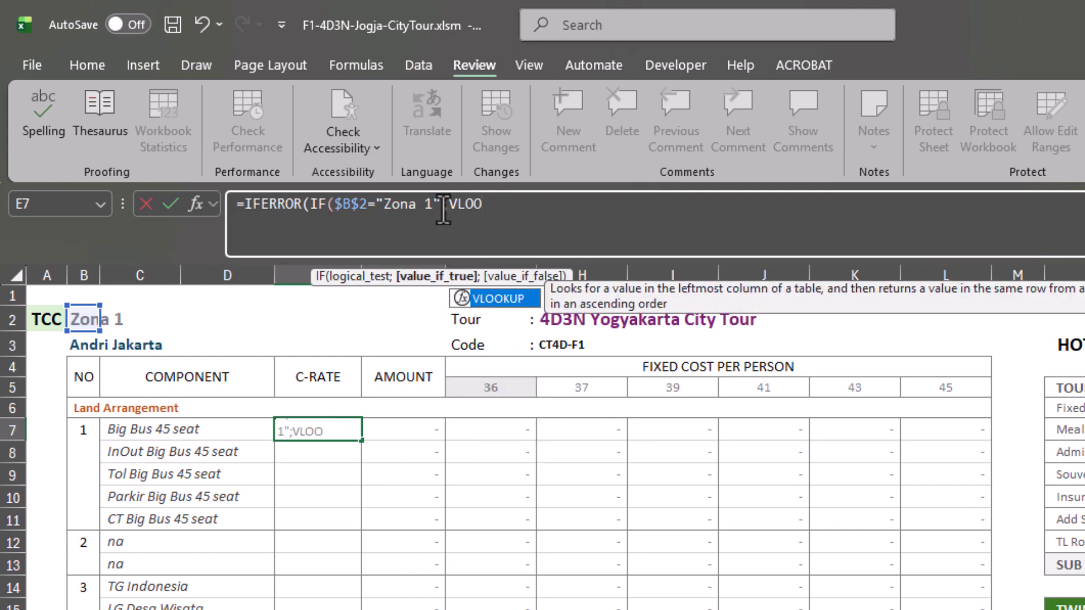
Step: Nest a VLOOKUP as the IF's true value, with component cell C7 as its lookup value
{"action": "double_click", "coordinate": [485, 298]}
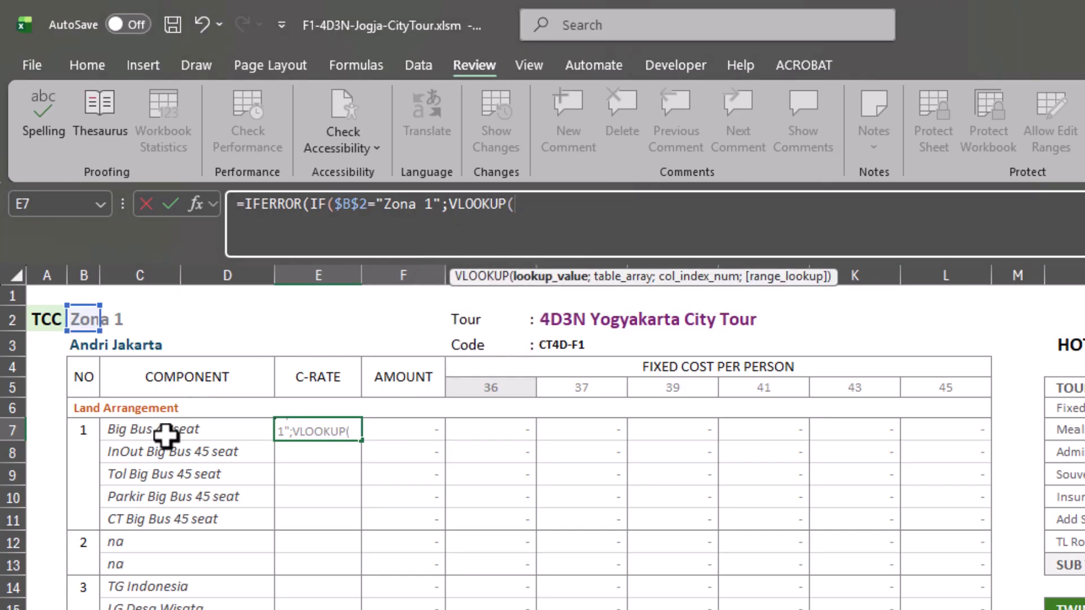
{"action": "left_click", "coordinate": [125, 430]}
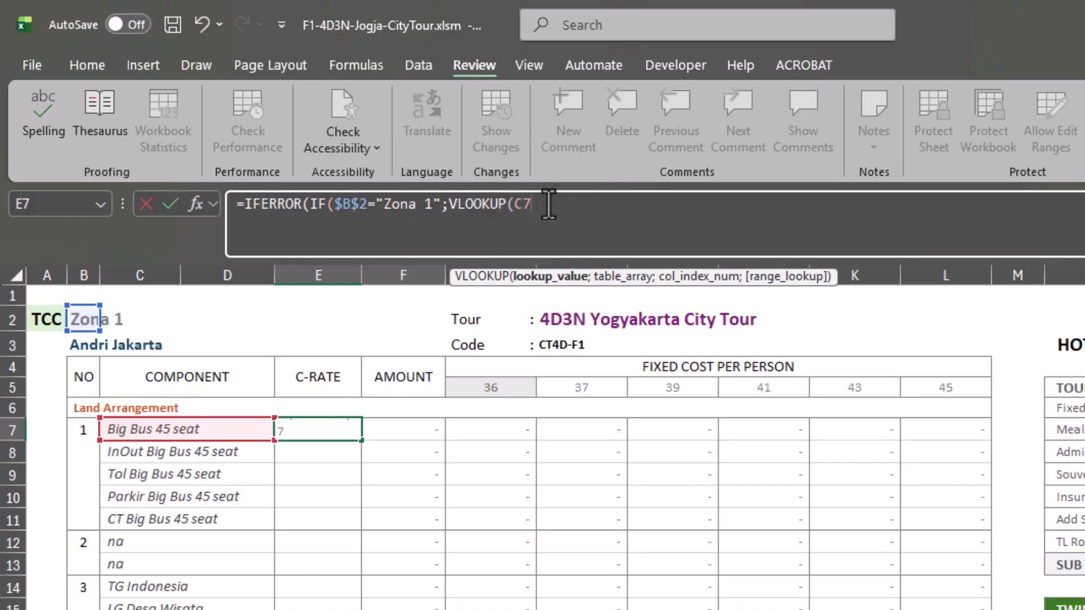
{"action": "type", "text": ";"}
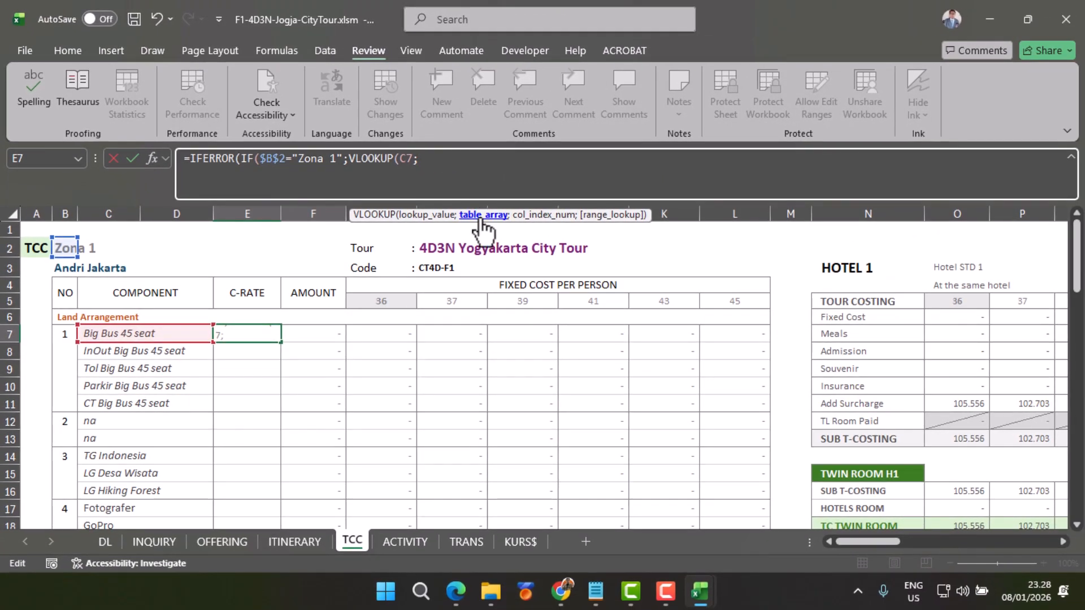
Step: Set the VLOOKUP table array to $C$2:$F$140 on the DOMESTIC-MARKET sheet of F1-ConfiTariff-Jogja.xlsx
{"action": "mouse_move", "coordinate": [701, 603]}
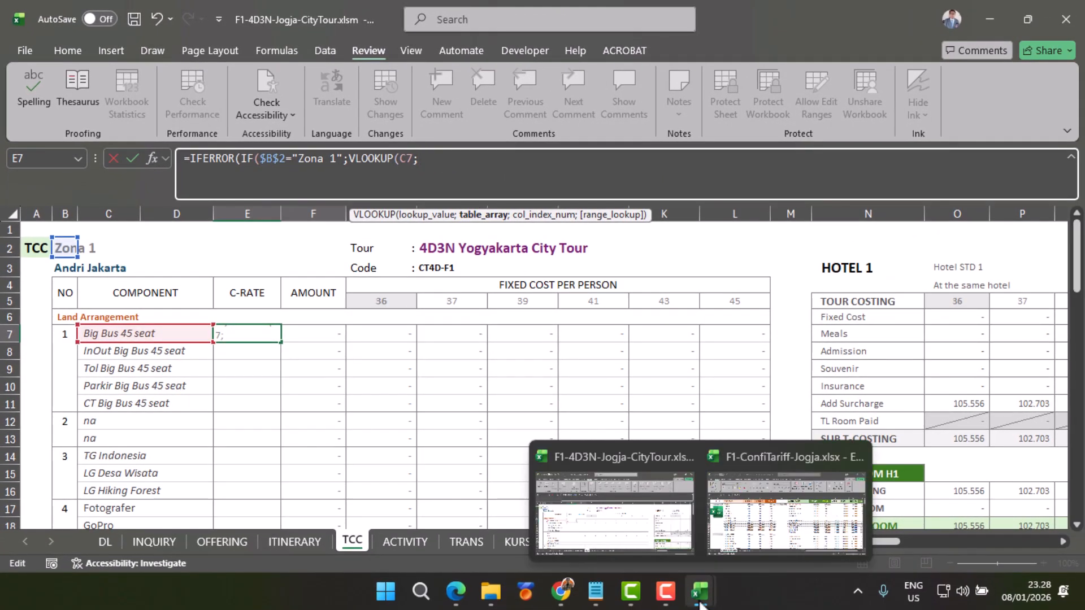
{"action": "left_click", "coordinate": [779, 545]}
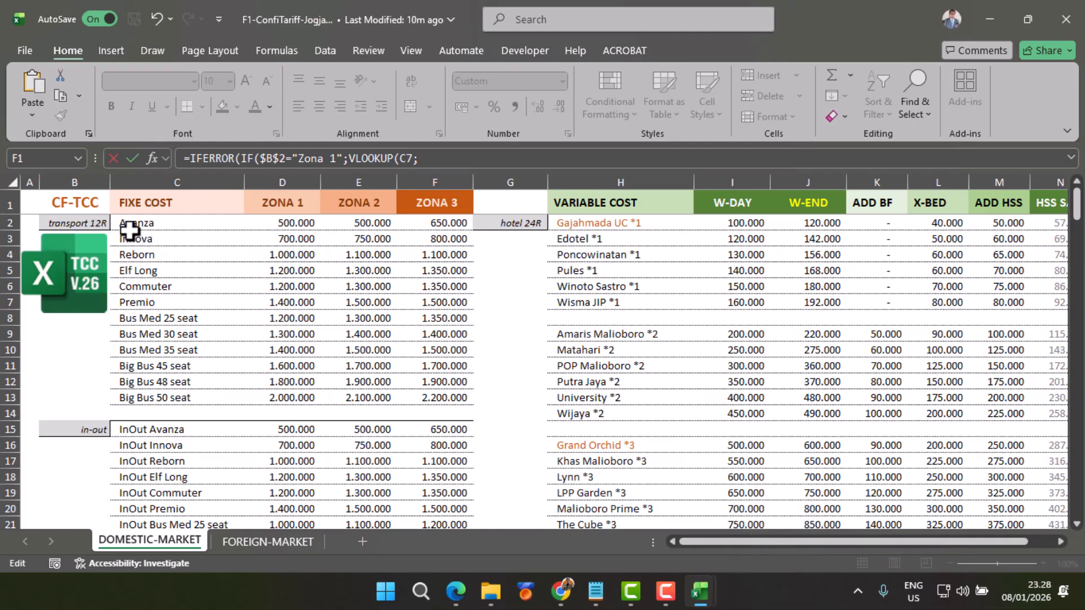
{"action": "left_click_drag", "start_coordinate": [129, 225], "coordinate": [426, 415]}
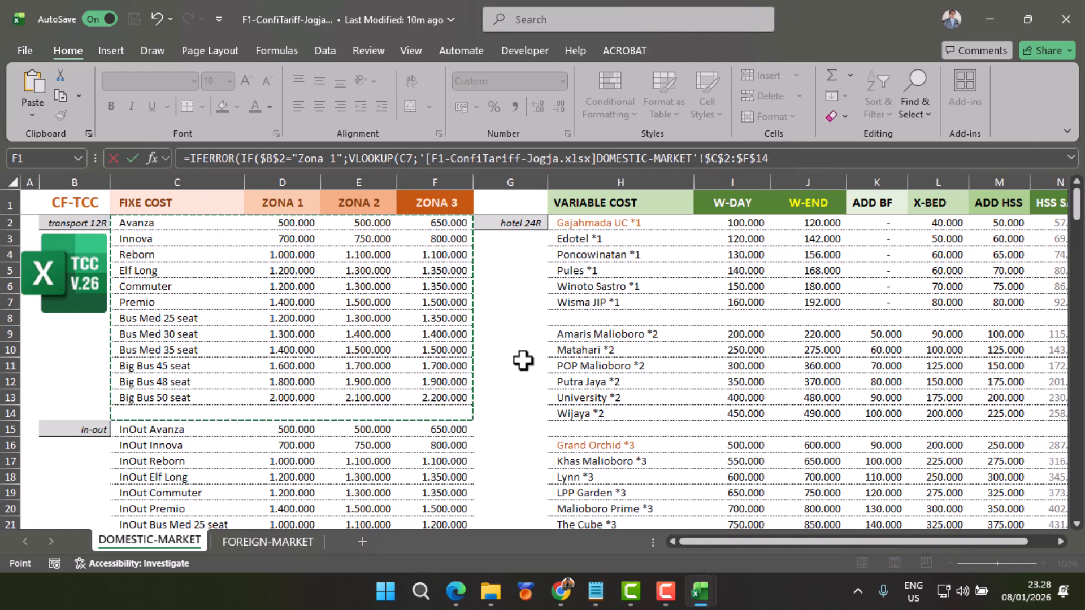
{"action": "left_click", "coordinate": [772, 158]}
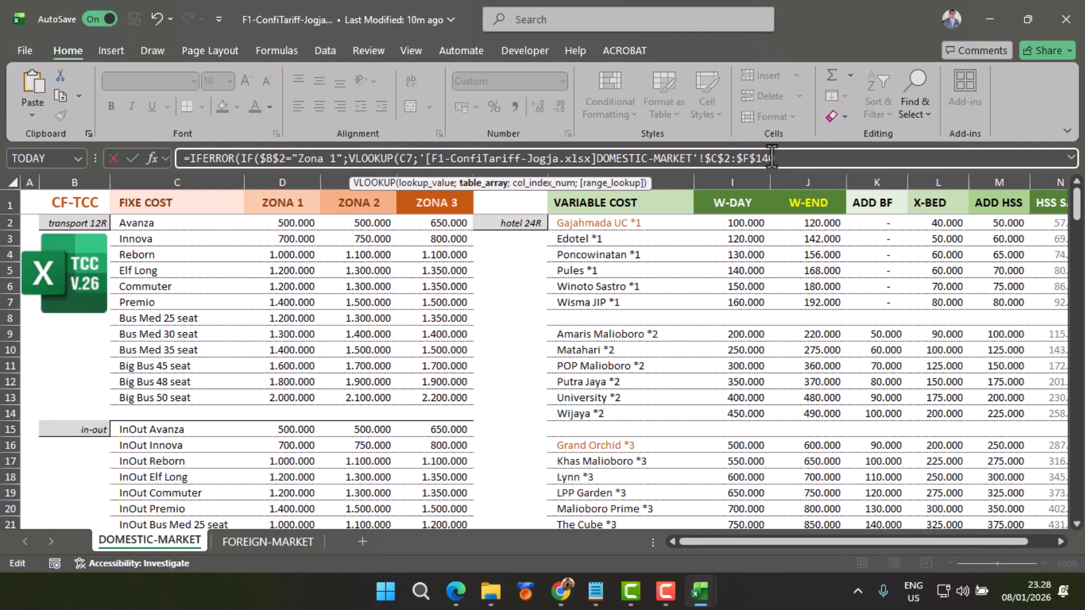
{"action": "type", "text": "0"}
{"action": "left_click", "coordinate": [781, 165]}
{"action": "type", "text": ";"}
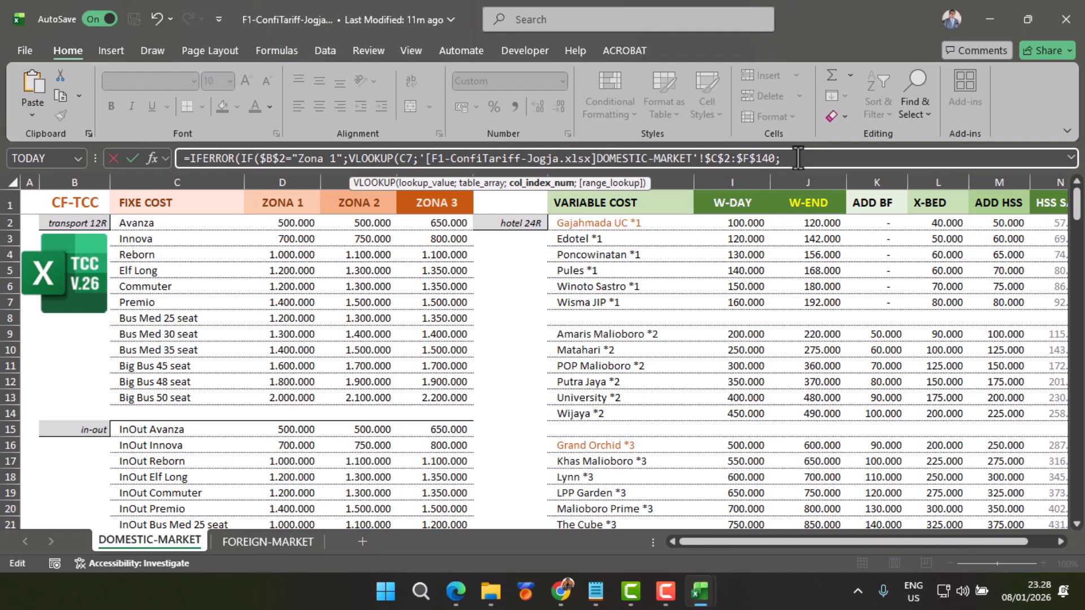
Step: Complete the formula with column index 2, exact match FALSE and an IFERROR fallback of 0, and enter it in E7
{"action": "type", "text": ";"}
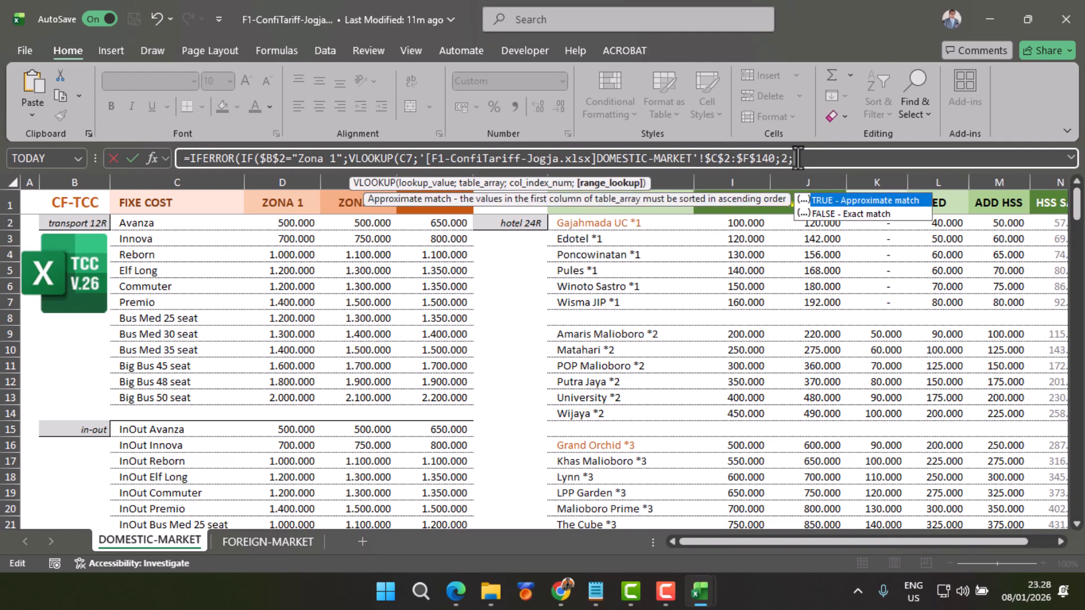
{"action": "double_click", "coordinate": [822, 214]}
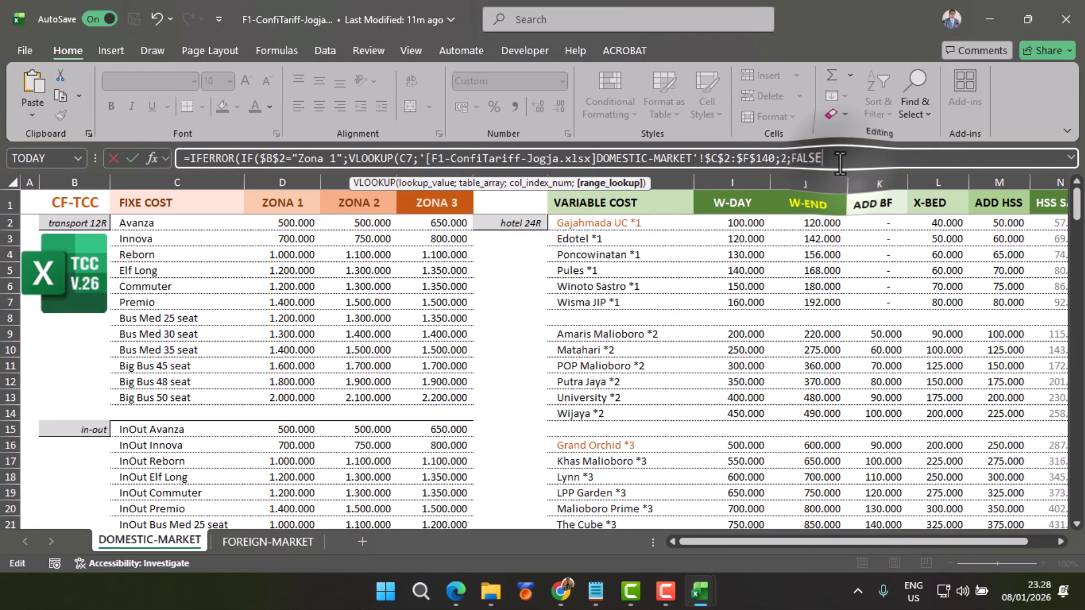
{"action": "type", "text": ")"}
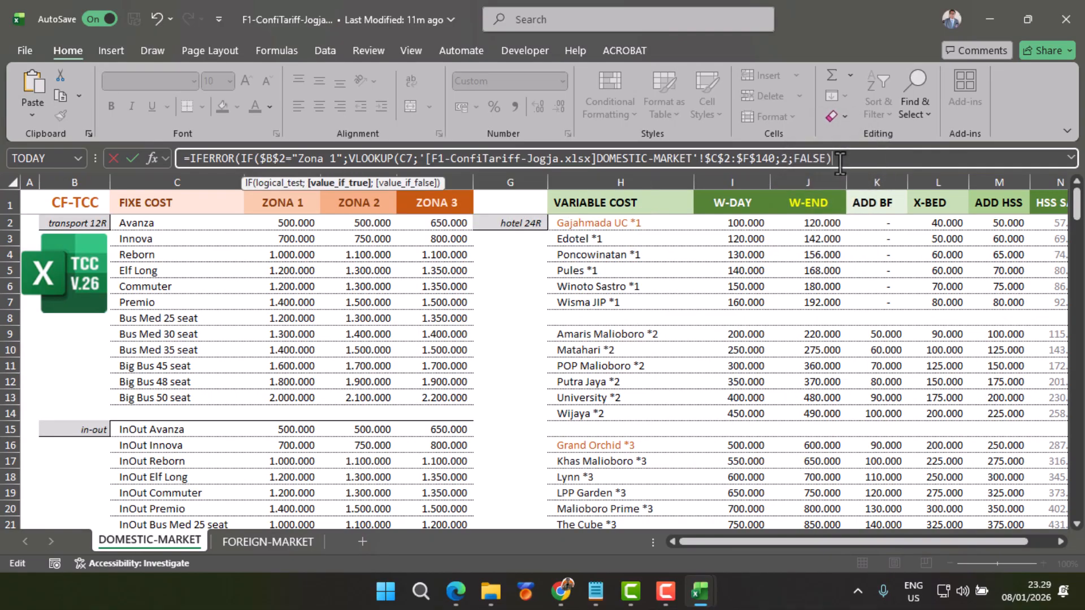
{"action": "type", "text": ")"}
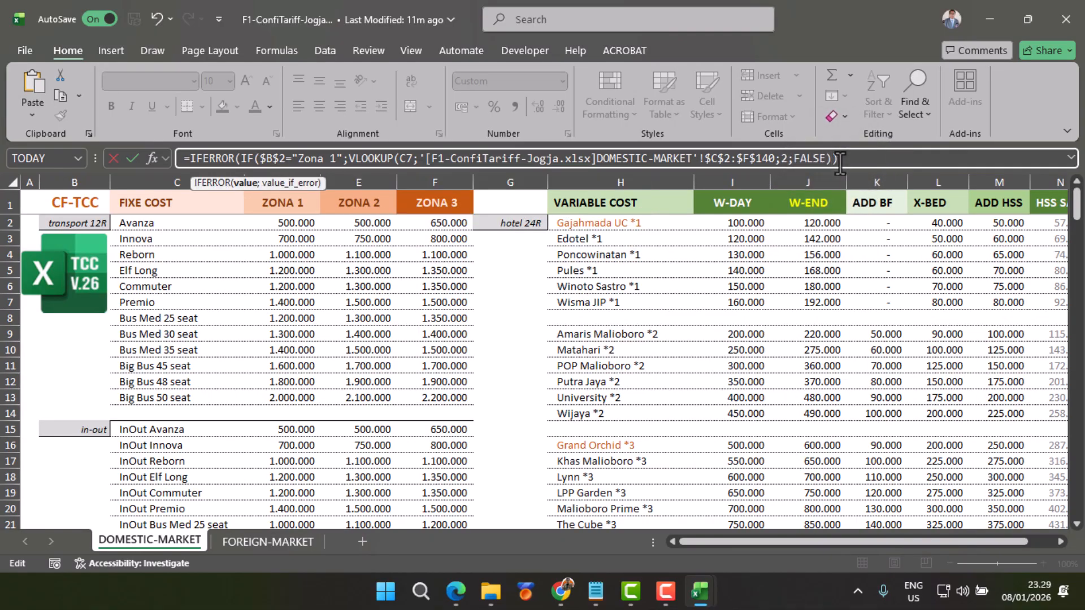
{"action": "type", "text": ";0"}
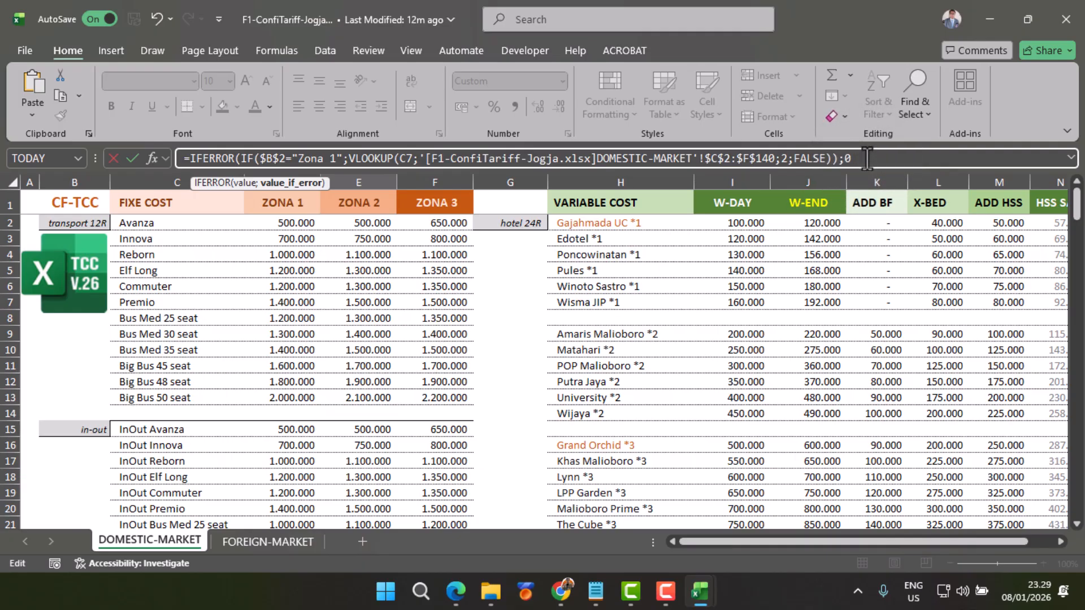
{"action": "type", "text": ")"}
{"action": "key", "text": "Return"}
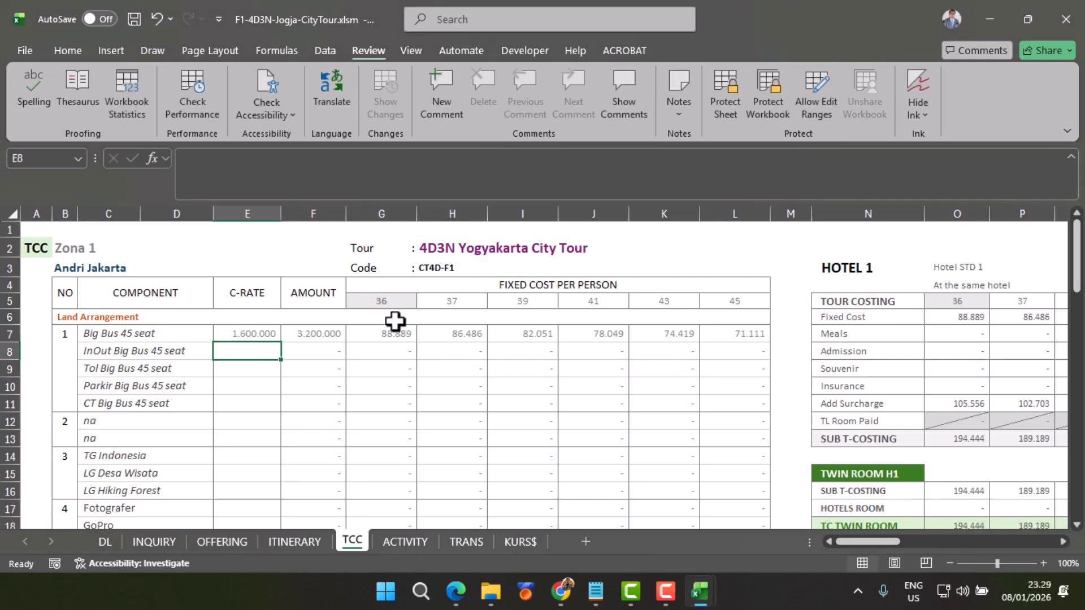
Step: Compare the Big Bus 45 seat C-RATE in E7 with its Zona 1 rate in F1-ConfiTariff-Jogja.xlsx, and return to the costing workbook
{"action": "left_click", "coordinate": [245, 333]}
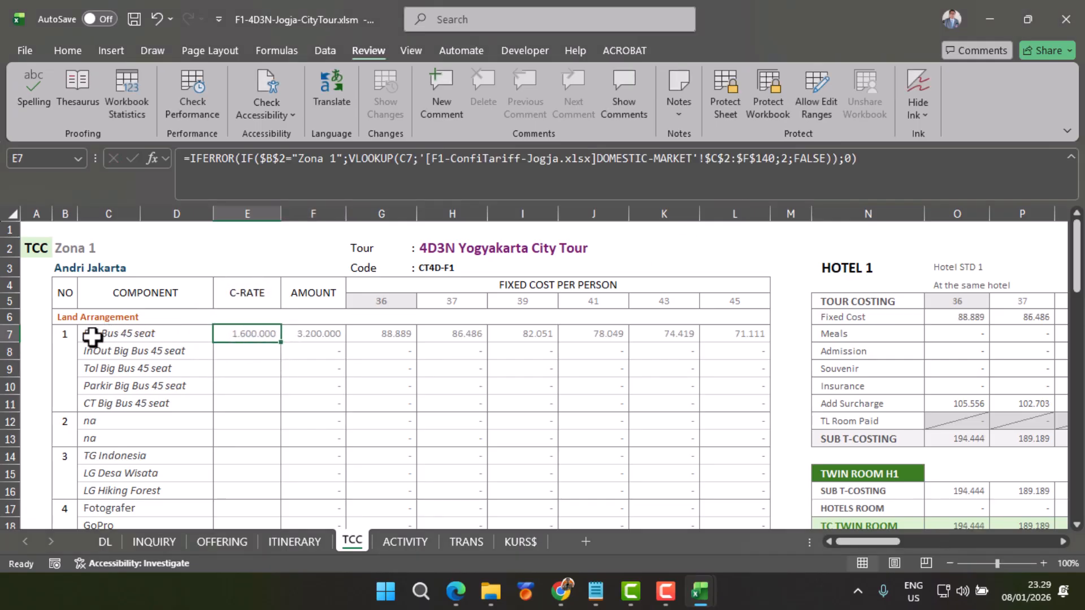
{"action": "mouse_move", "coordinate": [700, 592]}
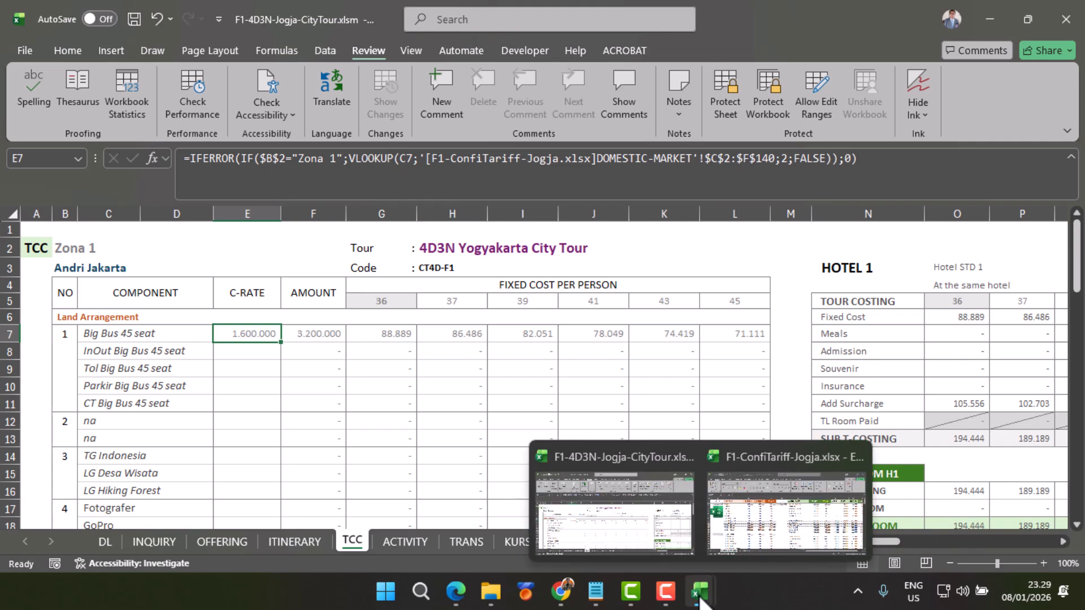
{"action": "left_click", "coordinate": [765, 537]}
{"action": "left_click", "coordinate": [171, 365]}
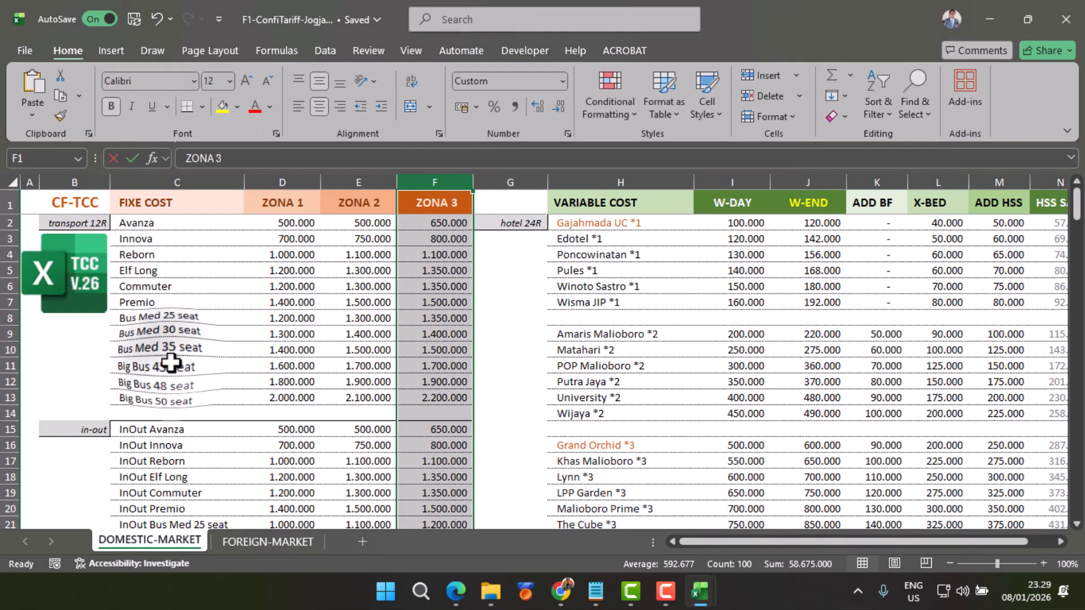
{"action": "left_click", "coordinate": [283, 366]}
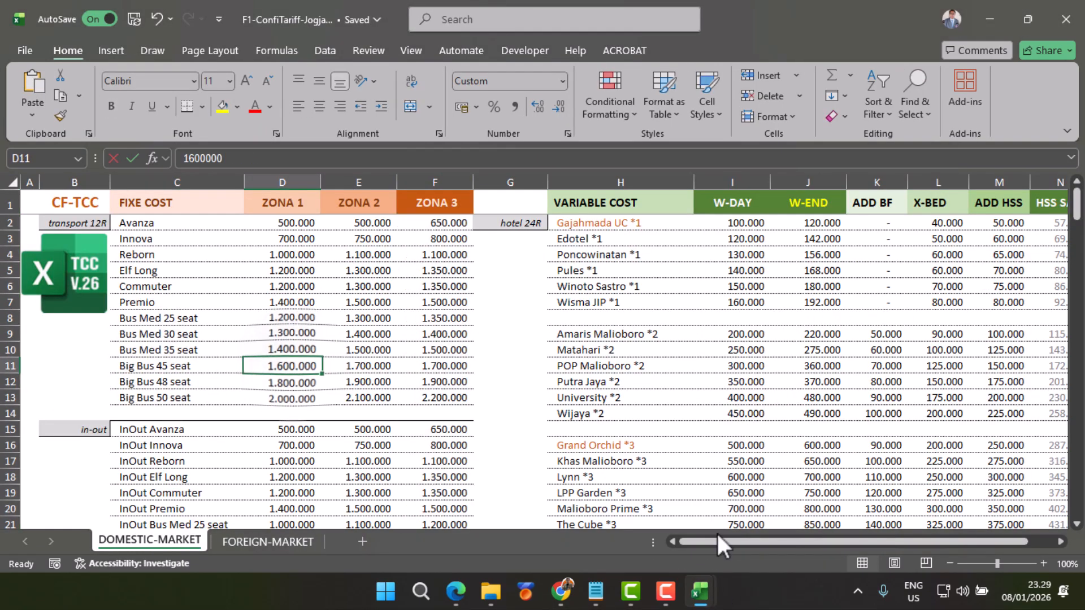
{"action": "mouse_move", "coordinate": [704, 596]}
{"action": "left_click", "coordinate": [655, 535]}
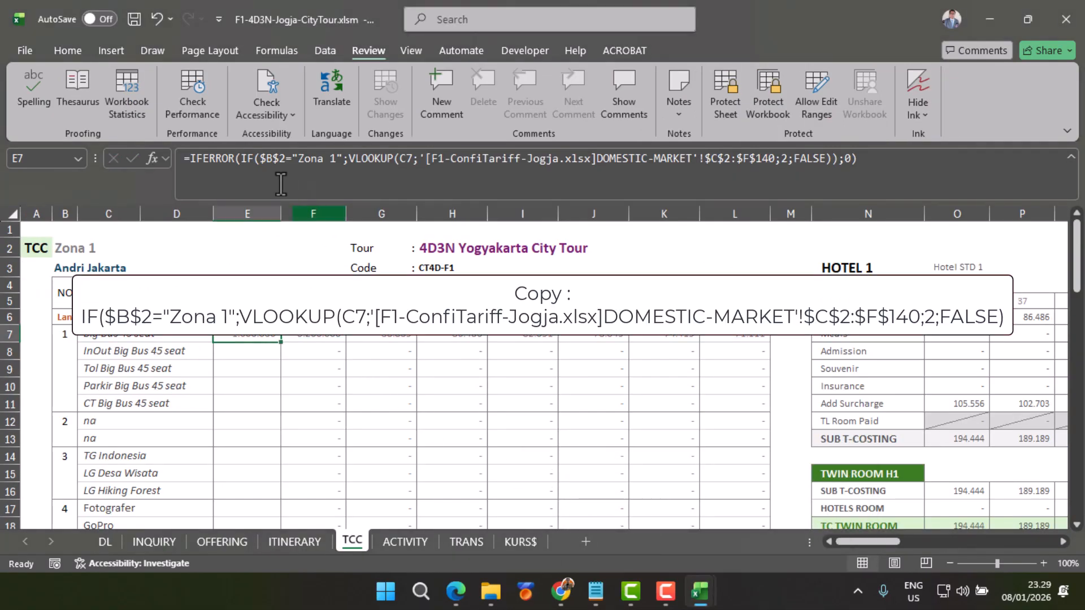
Step: In E7, nest a copy of the IF/VLOOKUP block as the value if false, changed to "Zona 2" with column index 3
{"action": "left_click_drag", "start_coordinate": [242, 164], "coordinate": [830, 161]}
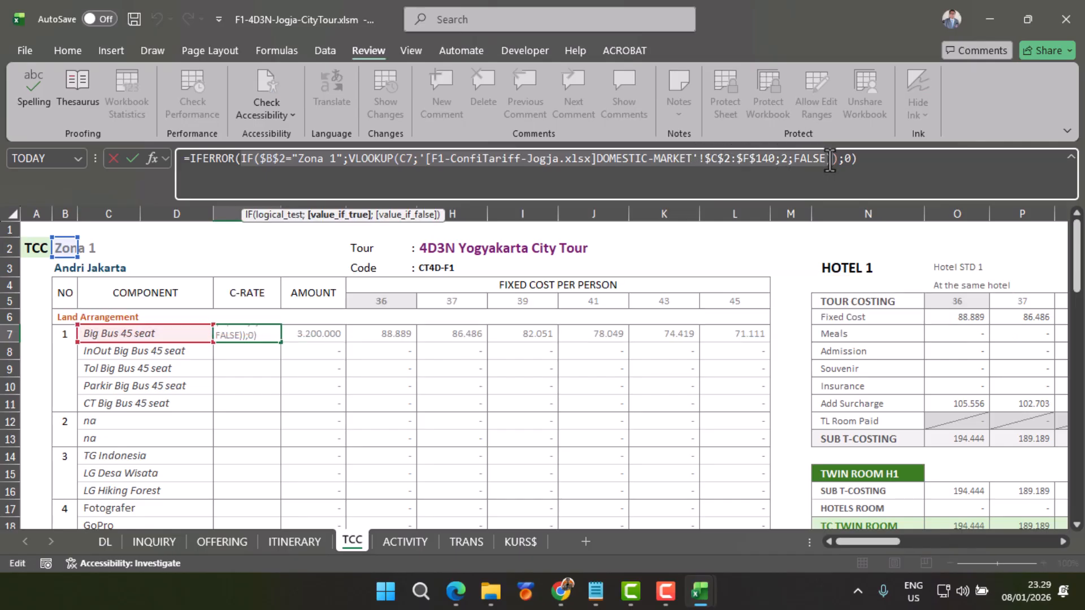
{"action": "left_click_drag", "start_coordinate": [829, 161], "coordinate": [836, 160]}
{"action": "key", "text": "ctrl+c"}
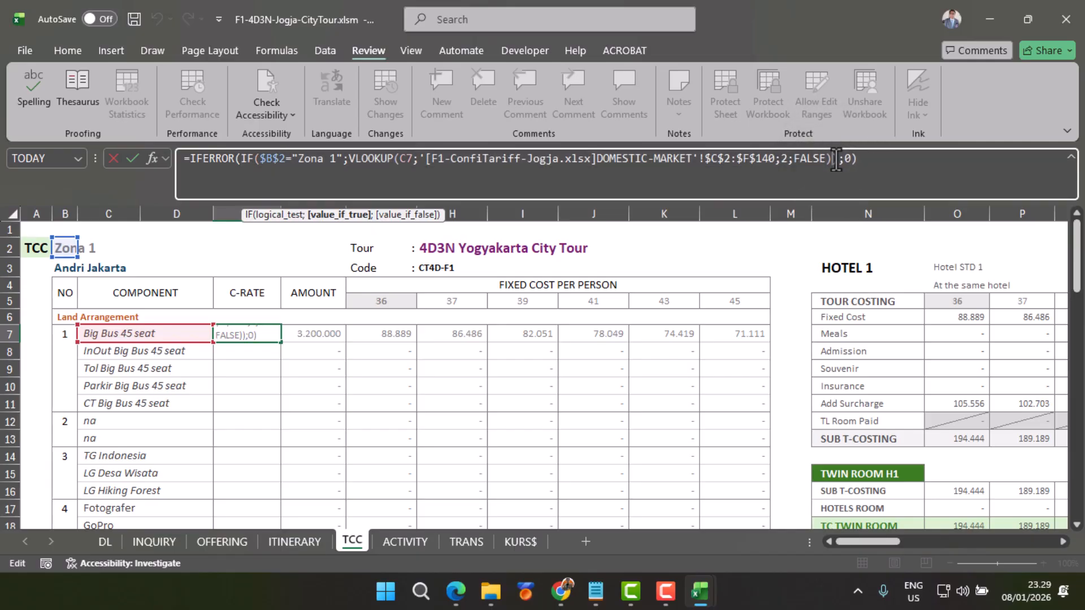
{"action": "type", "text": ";"}
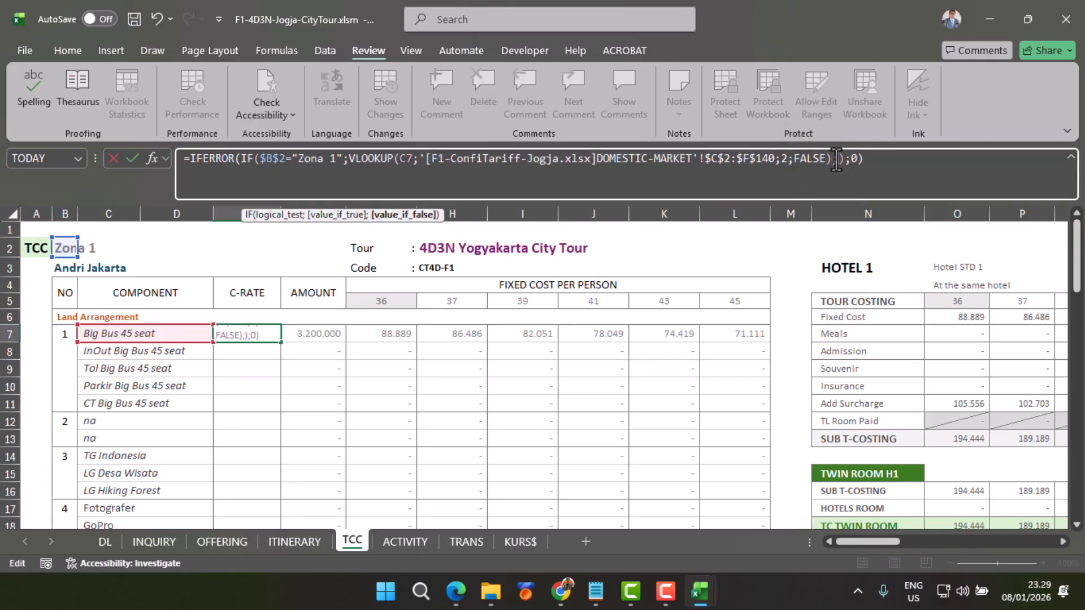
{"action": "key", "text": "ctrl+v"}
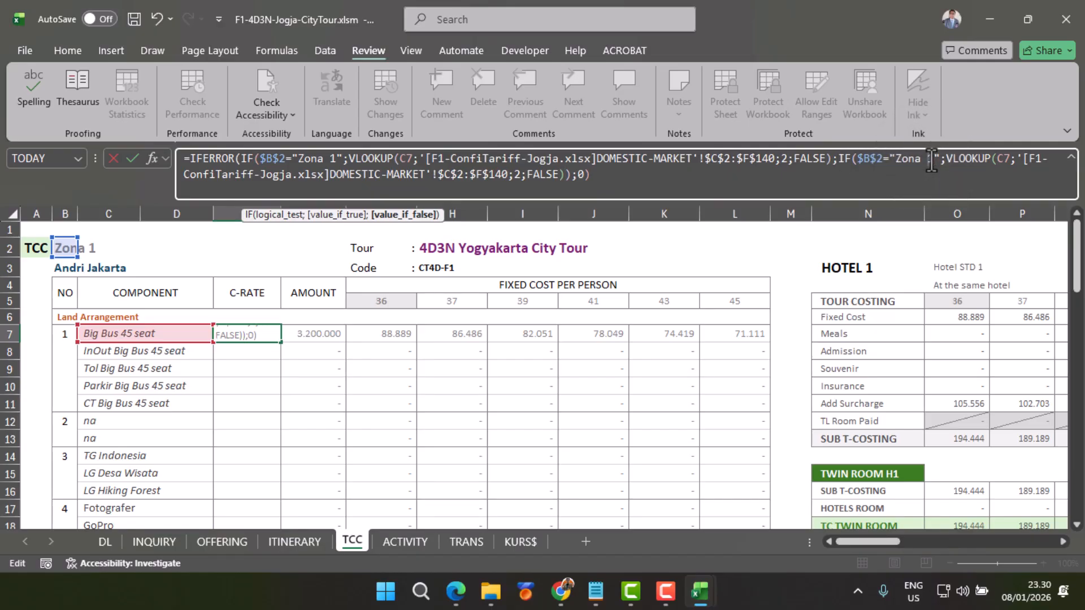
{"action": "left_click", "coordinate": [931, 160]}
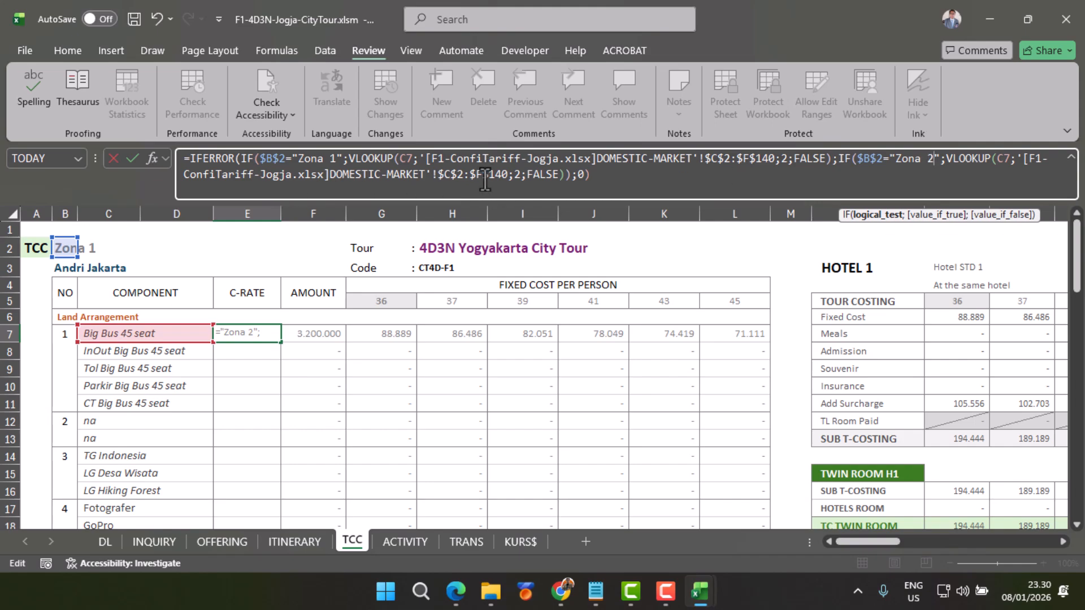
{"action": "left_click_drag", "start_coordinate": [512, 176], "coordinate": [519, 179]}
{"action": "type", "text": "3"}
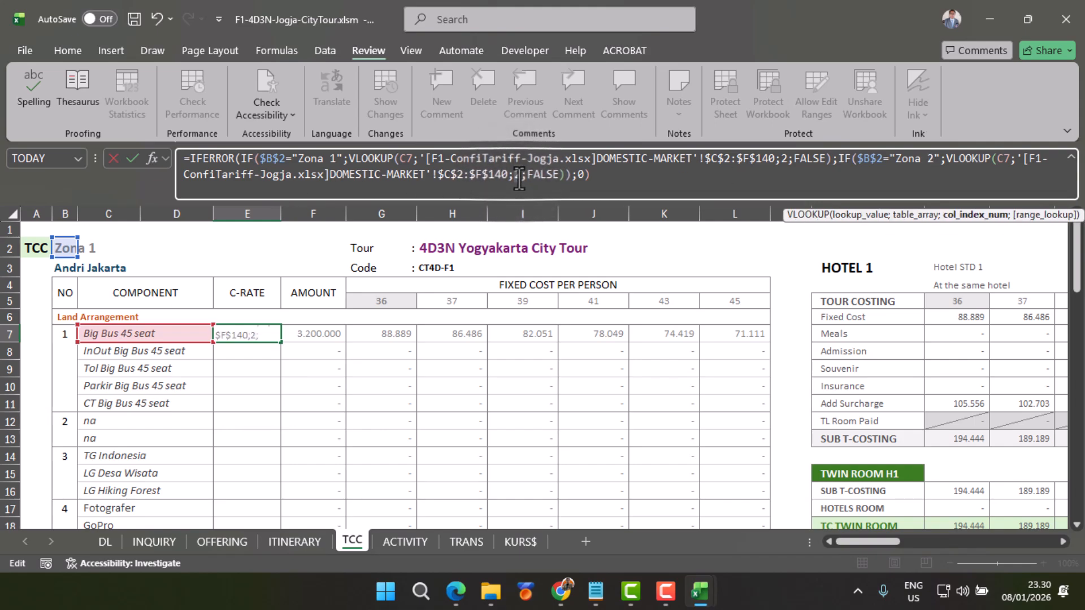
Step: Nest a third IF/VLOOKUP copy as the Zona 2 IF's false value, changed to "Zona 3" with column index 4
{"action": "left_click", "coordinate": [559, 175]}
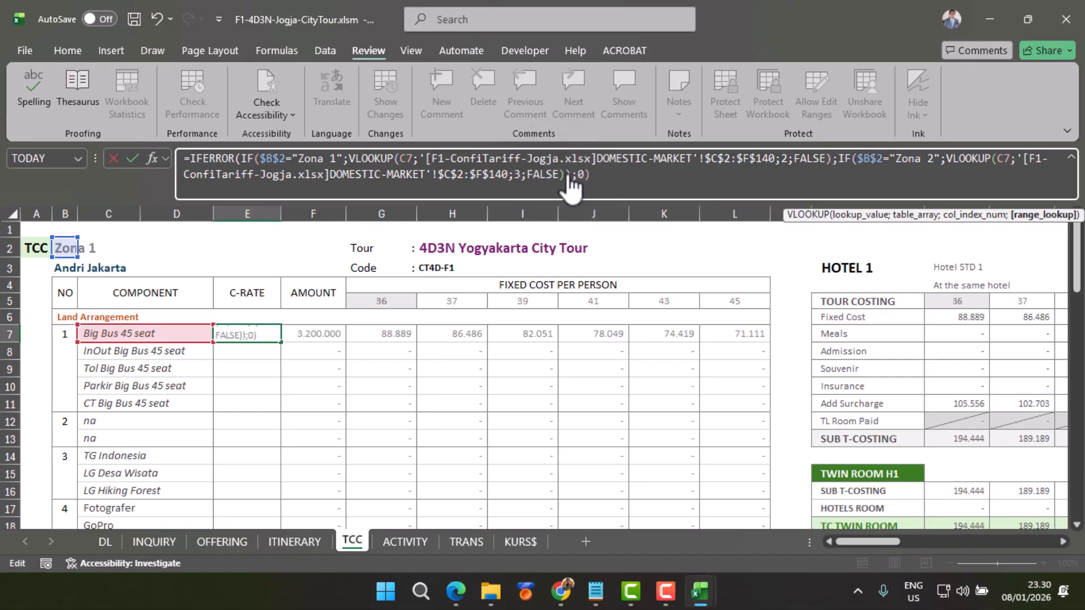
{"action": "type", "text": ")"}
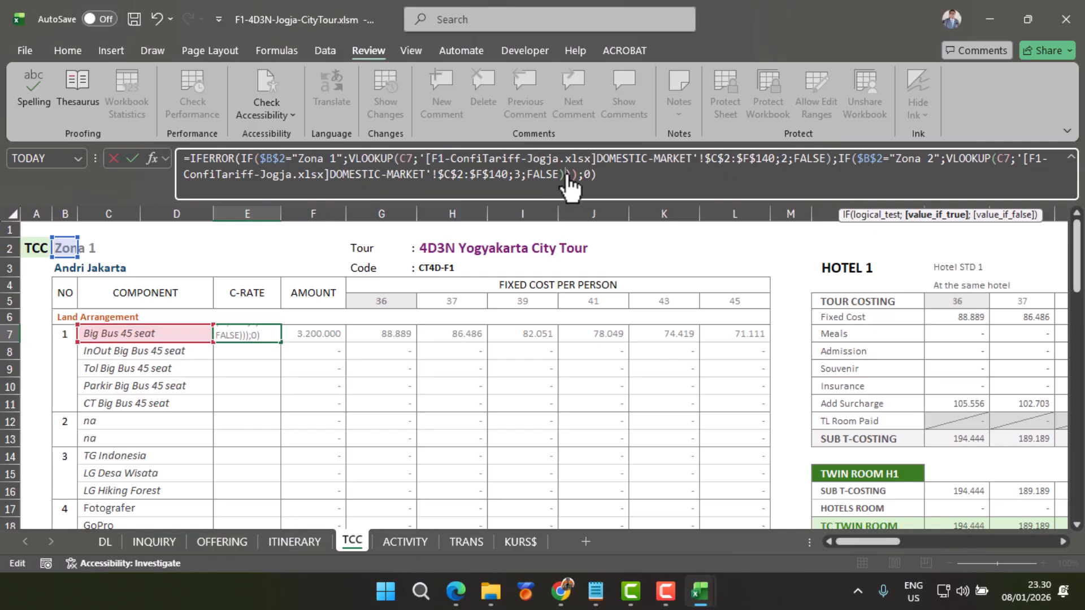
{"action": "key", "text": "Right"}
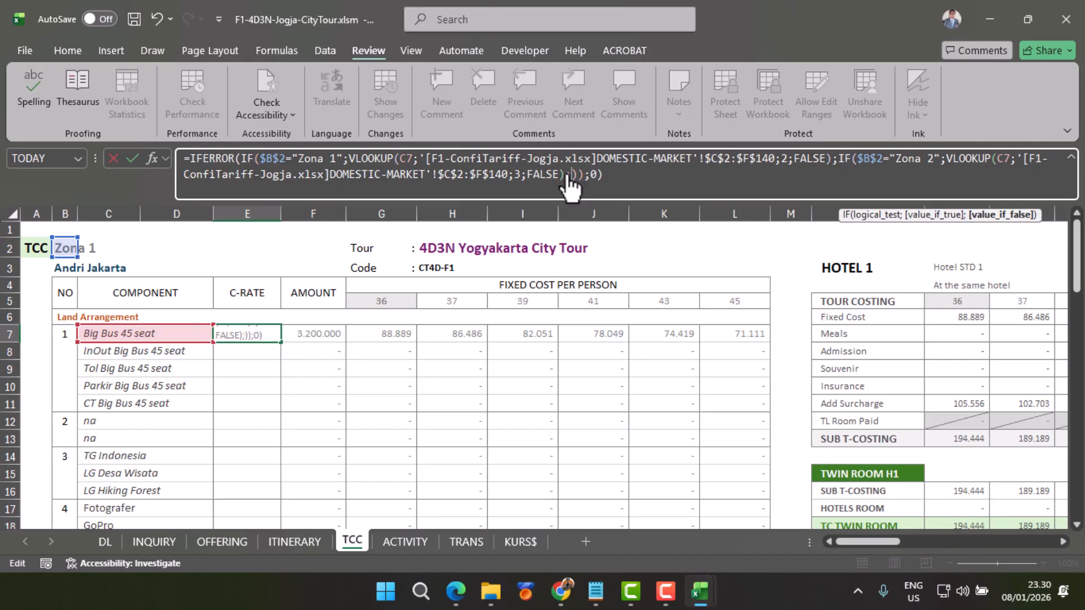
{"action": "key", "text": "ctrl+v"}
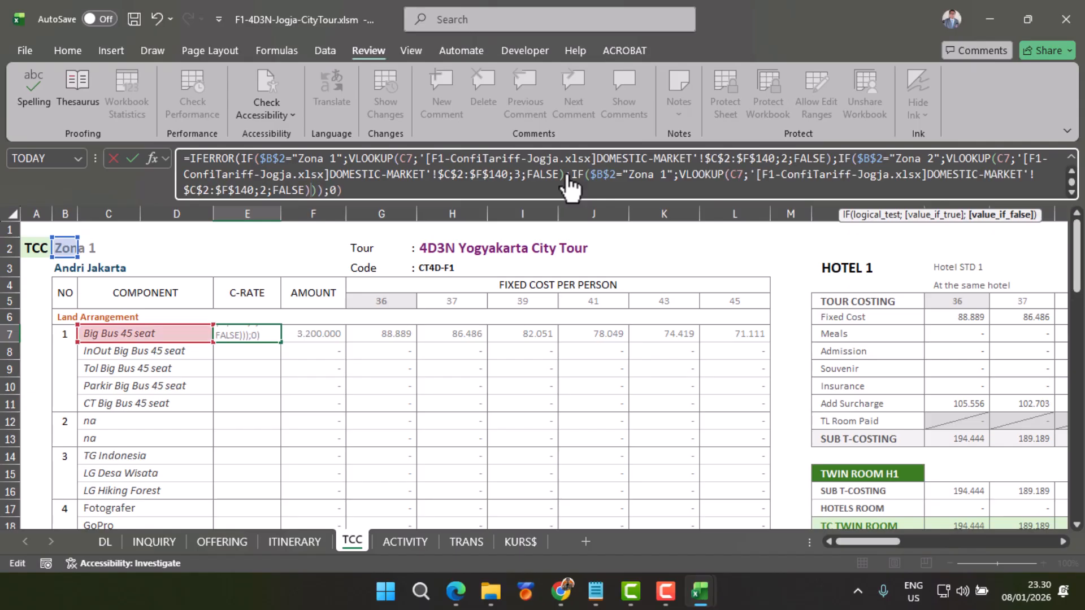
{"action": "double_click", "coordinate": [666, 176]}
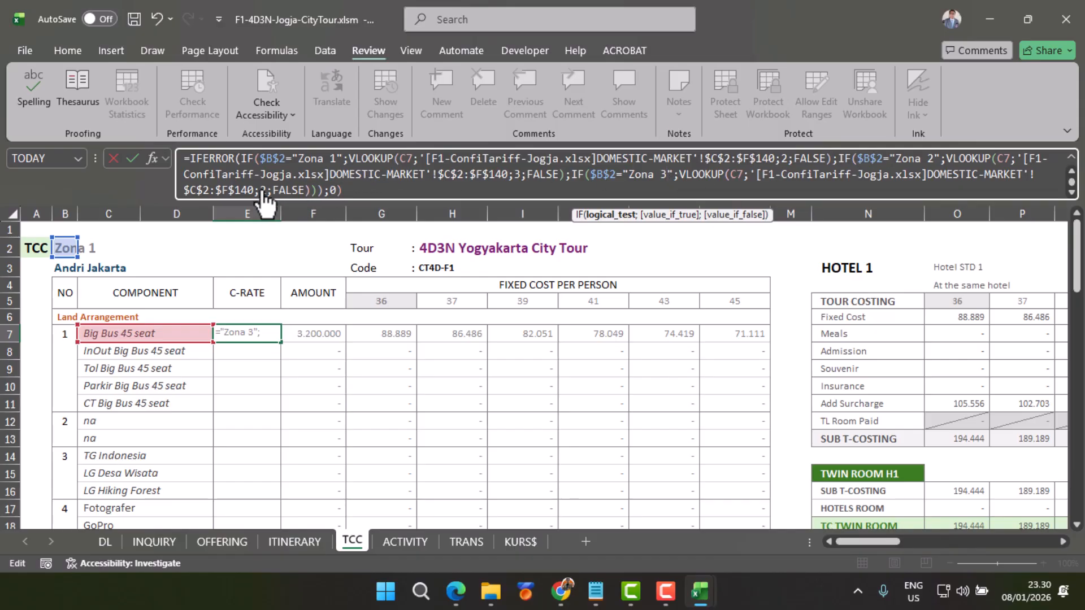
{"action": "double_click", "coordinate": [264, 191]}
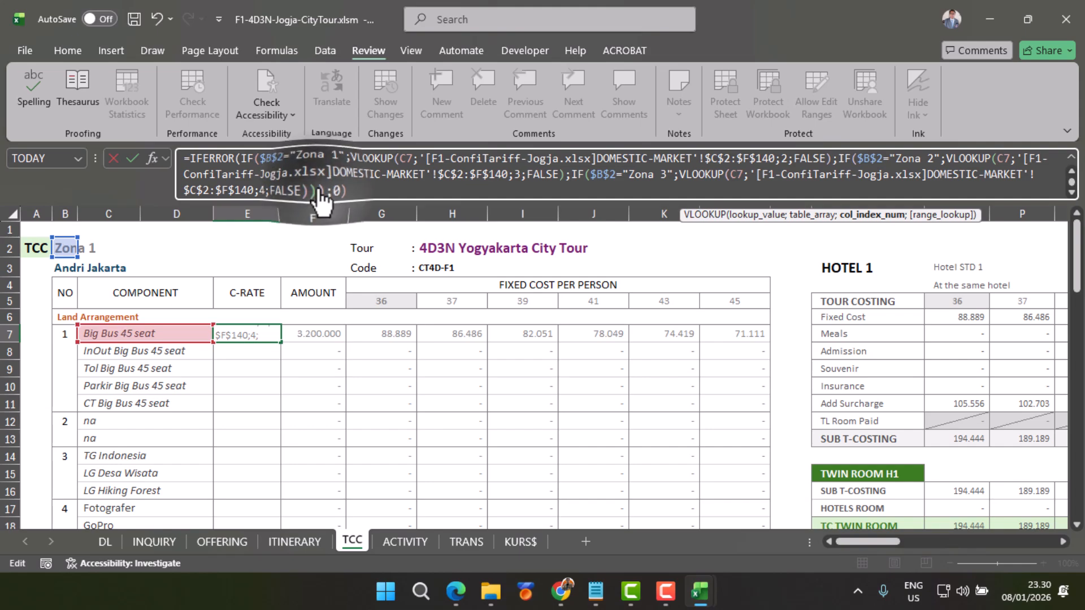
Step: Add the missing closing parenthesis before the ;0 fallback and enter the three-zone formula in E7
{"action": "left_click", "coordinate": [335, 191]}
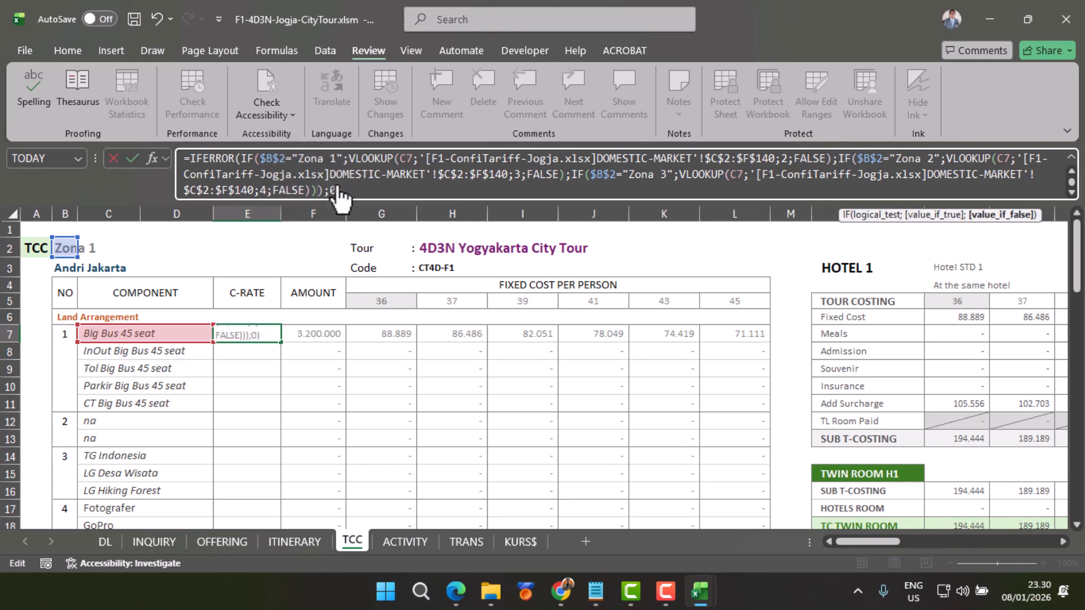
{"action": "type", "text": ")"}
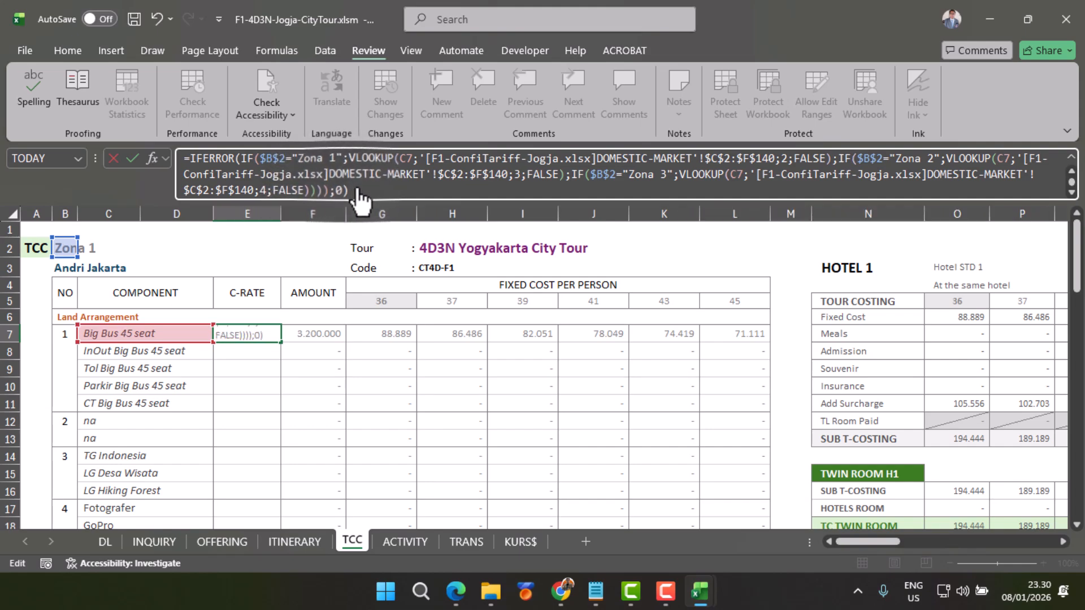
{"action": "key", "text": "Return"}
{"action": "left_click", "coordinate": [242, 333]}
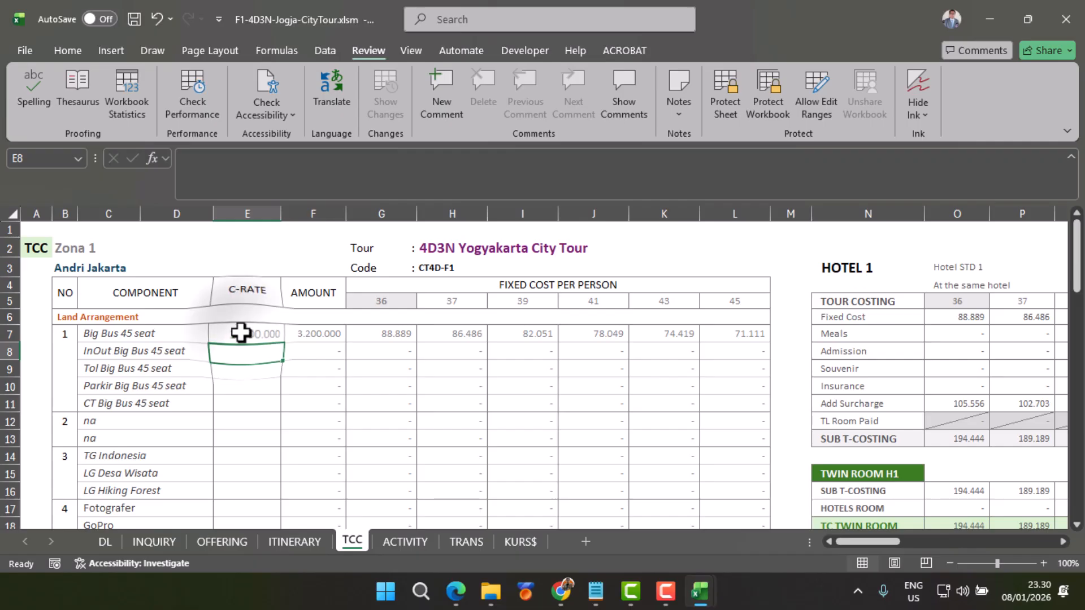
Step: Set the zone on the INQUIRY sheet to Zona 2 and compare TCC cell E7 with the tariff workbook's Zona 2 Big Bus 45 seat rate
{"action": "left_click", "coordinate": [154, 542]}
{"action": "left_click", "coordinate": [88, 252]}
{"action": "left_click", "coordinate": [66, 280]}
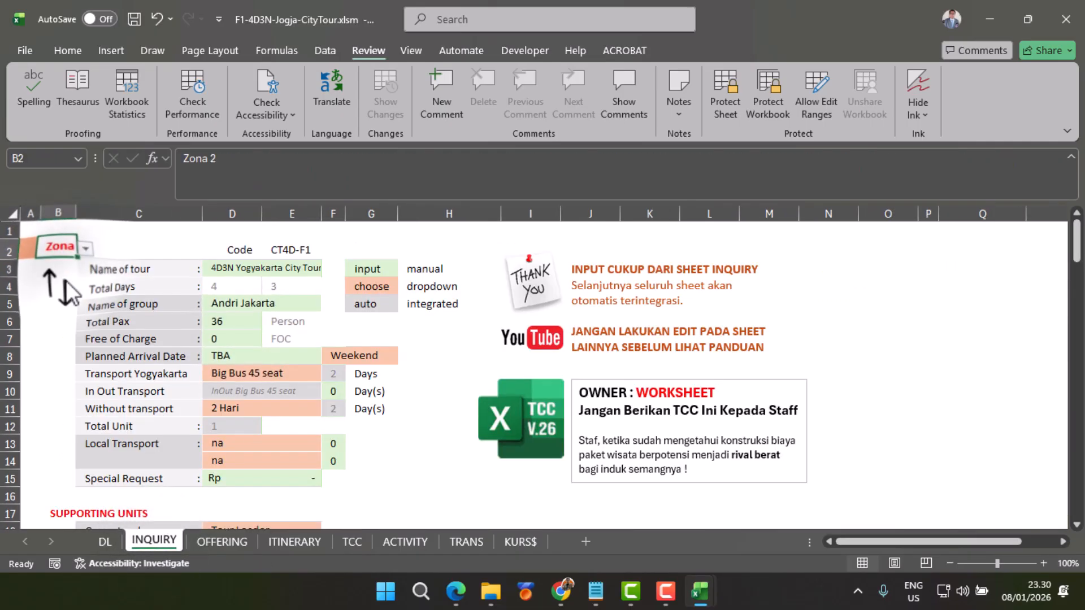
{"action": "left_click", "coordinate": [353, 543]}
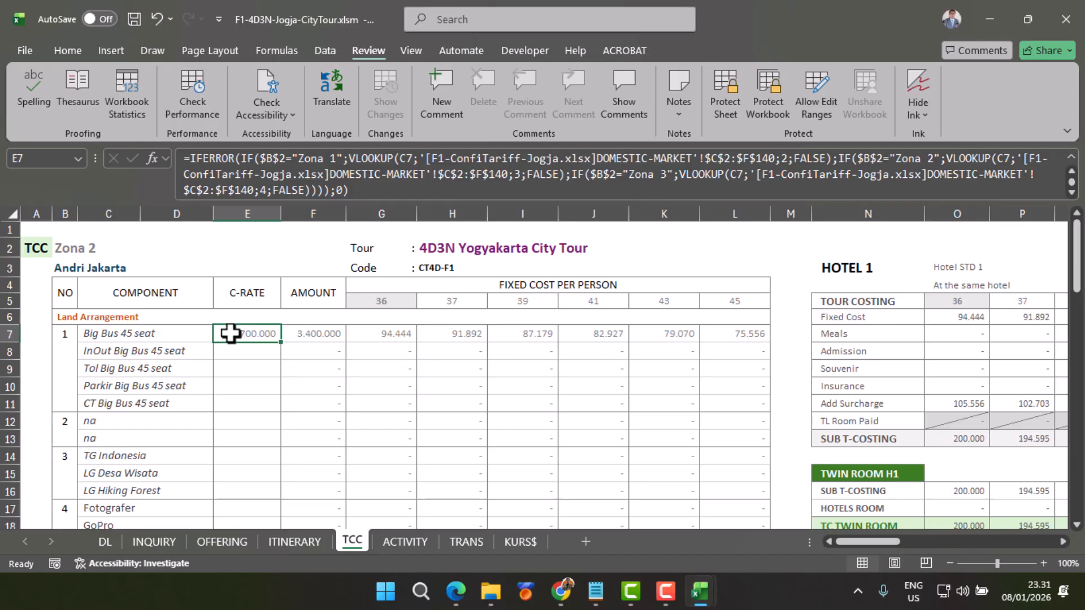
{"action": "mouse_move", "coordinate": [701, 604]}
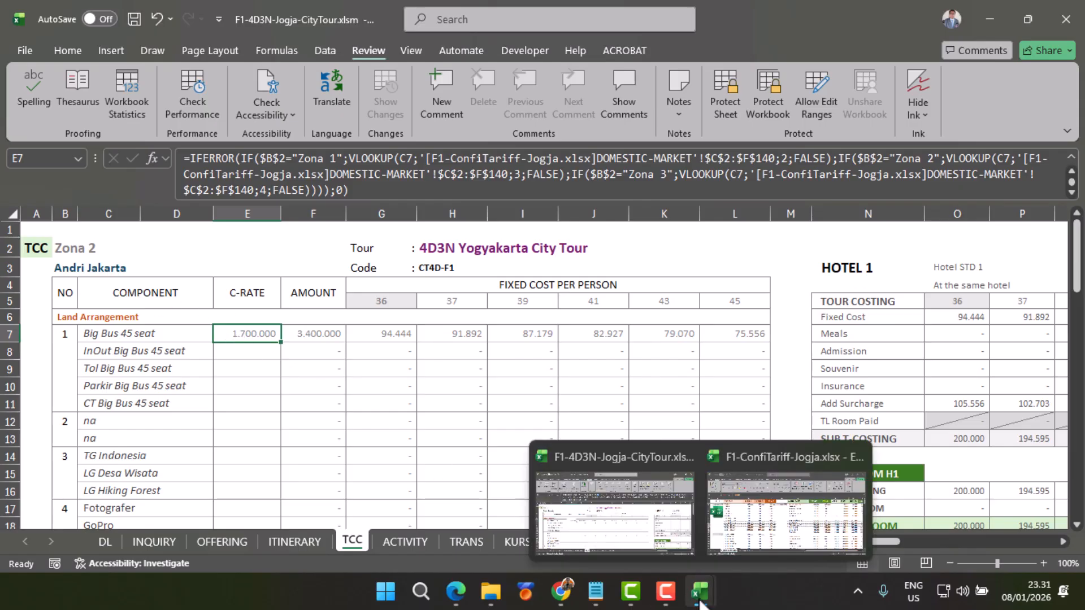
{"action": "left_click", "coordinate": [772, 518]}
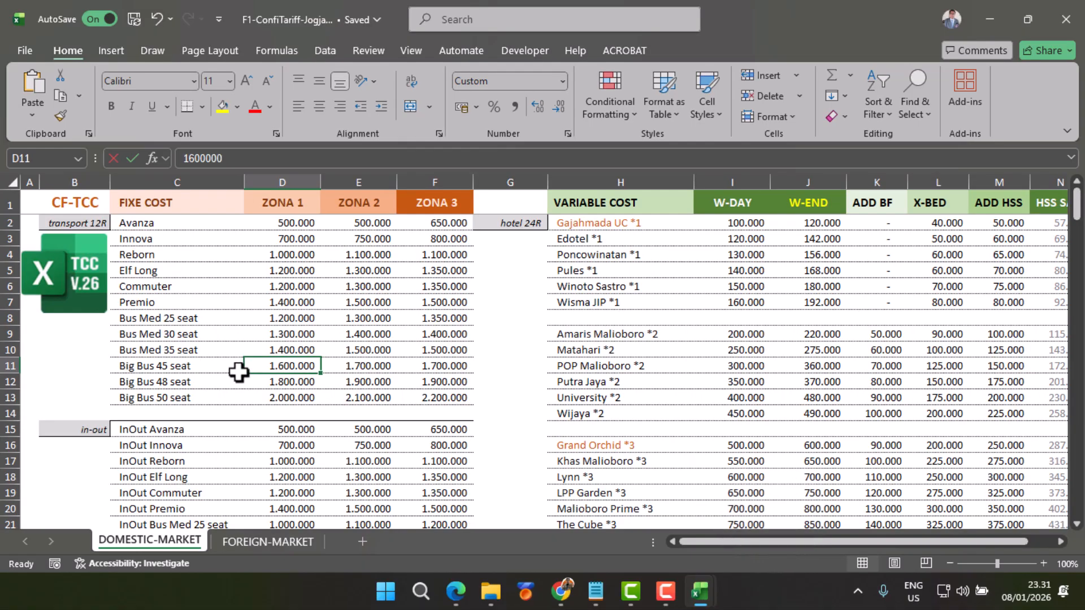
{"action": "left_click", "coordinate": [362, 370]}
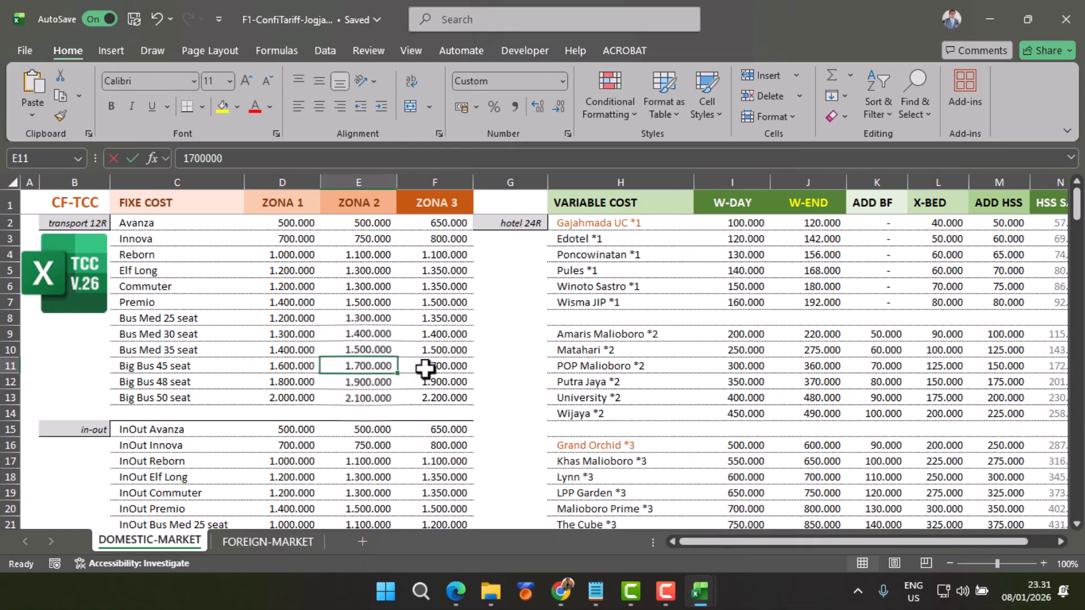
Step: Set the Zona 3 rate for Big Bus 45 seat in cell F11 to 1800000
{"action": "left_click", "coordinate": [428, 368]}
{"action": "type", "text": "1800000"}
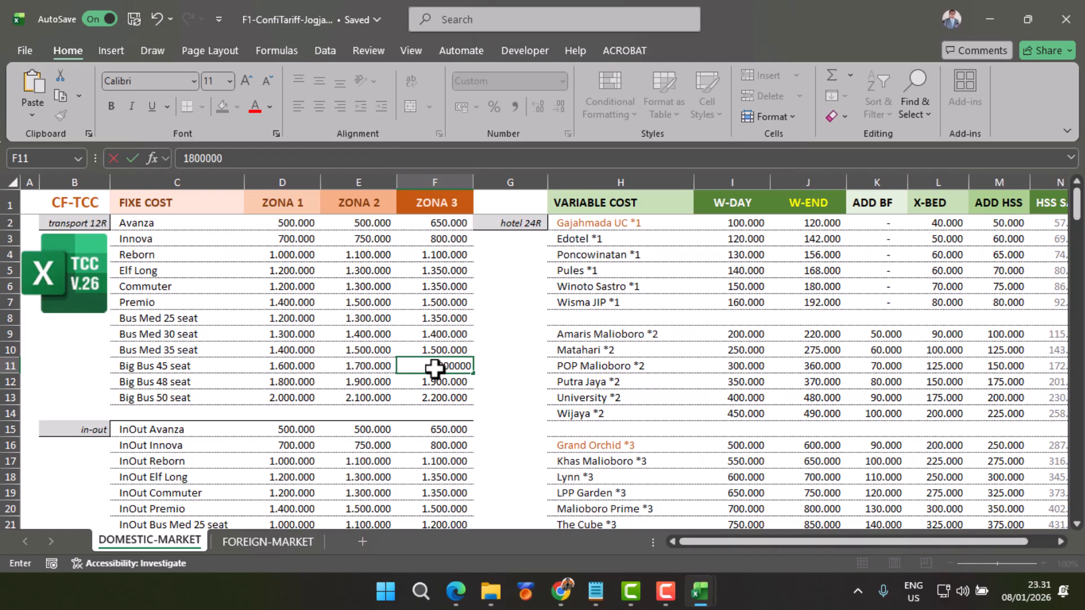
{"action": "key", "text": "Return"}
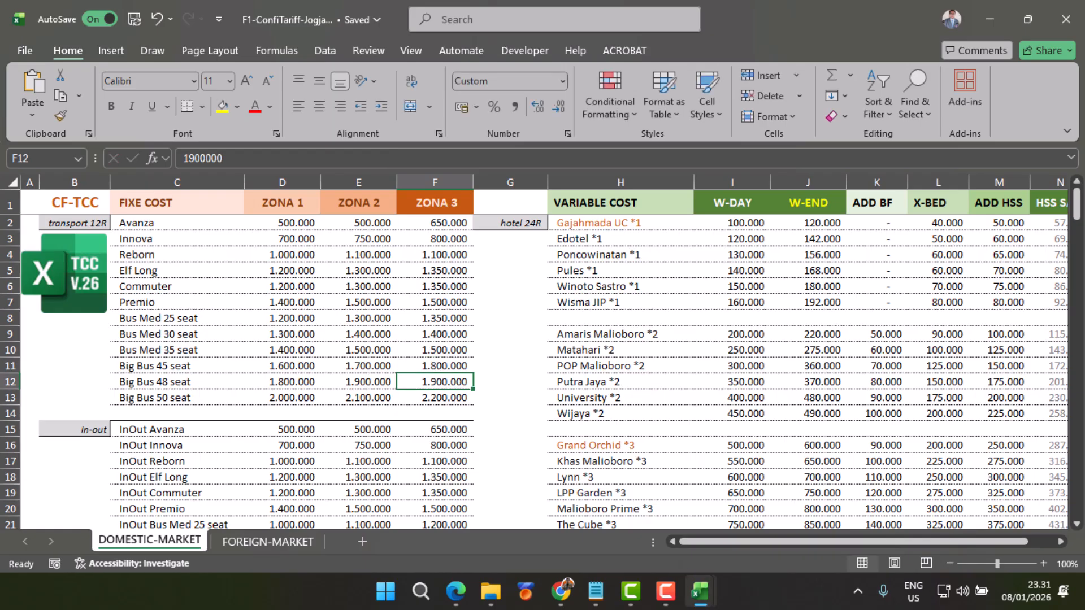
Step: Back in F1-4D3N-Jogja-CityTour.xlsm, set the INQUIRY sheet's zone to Zona 3 and return to the TCC sheet to check E7
{"action": "mouse_move", "coordinate": [700, 592]}
{"action": "left_click", "coordinate": [629, 535]}
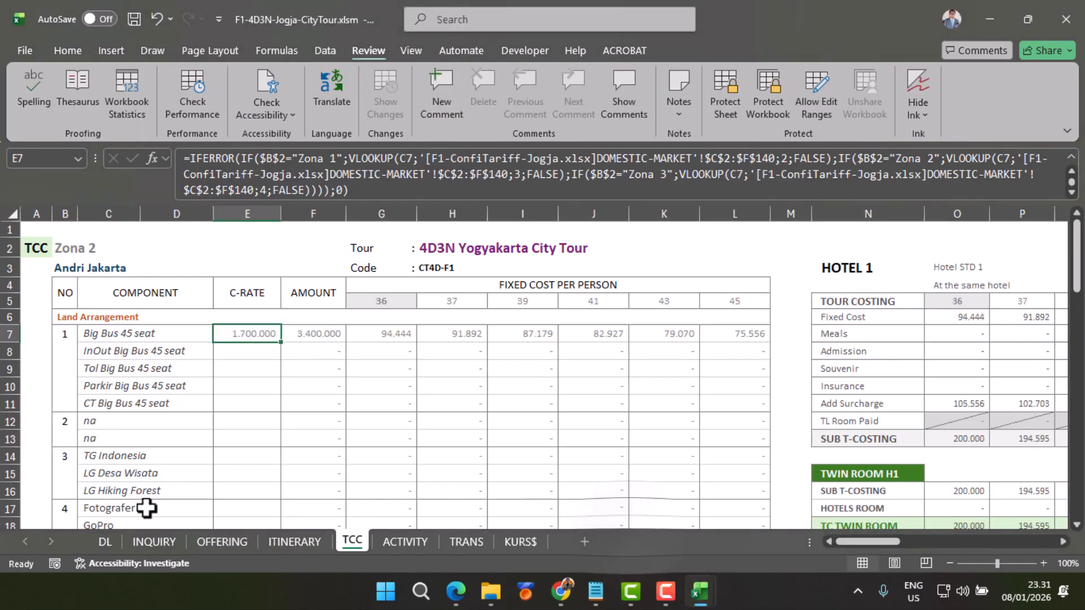
{"action": "left_click", "coordinate": [151, 542]}
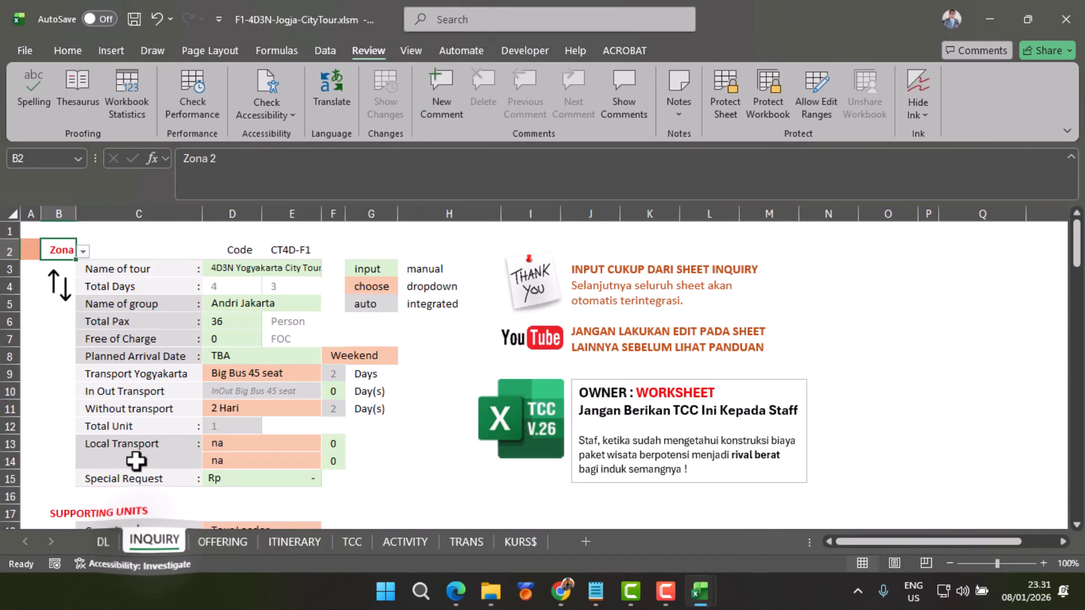
{"action": "left_click", "coordinate": [83, 252]}
{"action": "left_click", "coordinate": [67, 296]}
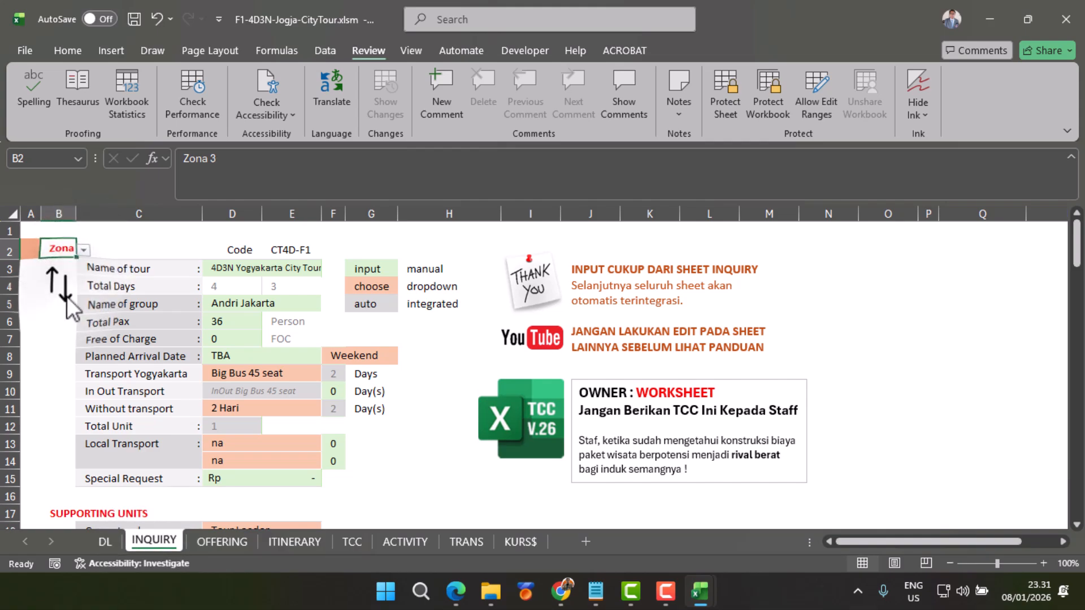
{"action": "left_click", "coordinate": [24, 249]}
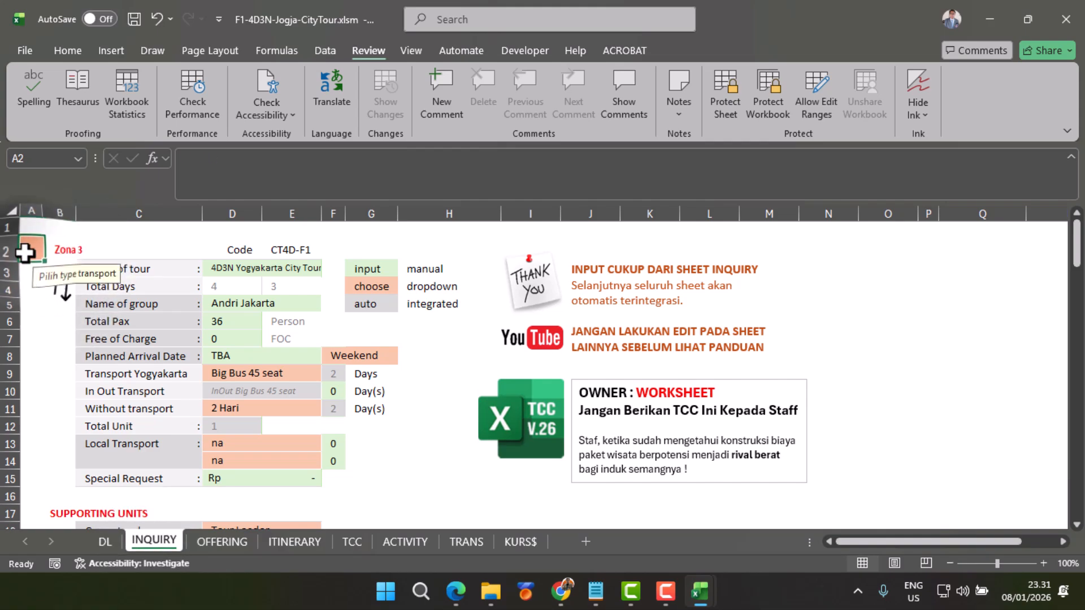
{"action": "left_click", "coordinate": [354, 540]}
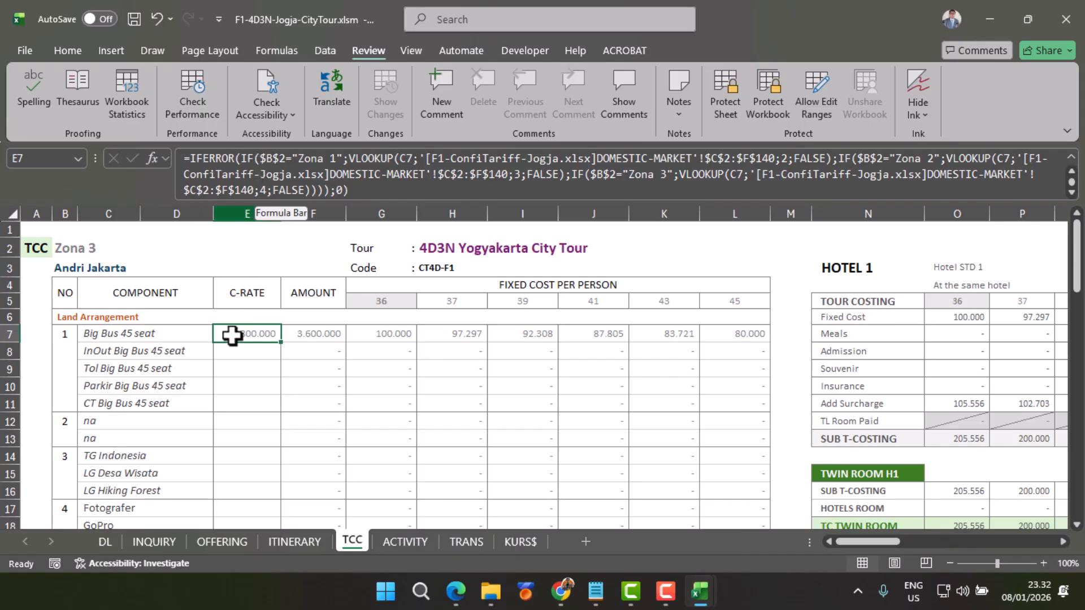
Step: Fill the C-RATE formula from E7 down to E21 and check the copied formula in E8
{"action": "scroll", "coordinate": [249, 365], "scroll_direction": "down", "scroll_amount": 2}
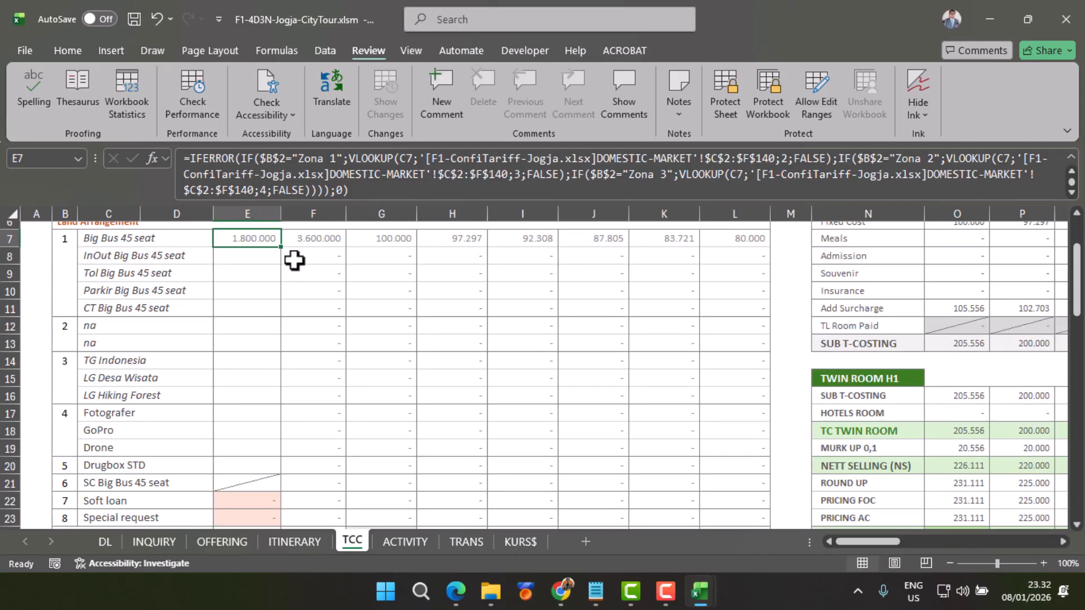
{"action": "left_click_drag", "start_coordinate": [281, 247], "coordinate": [283, 484]}
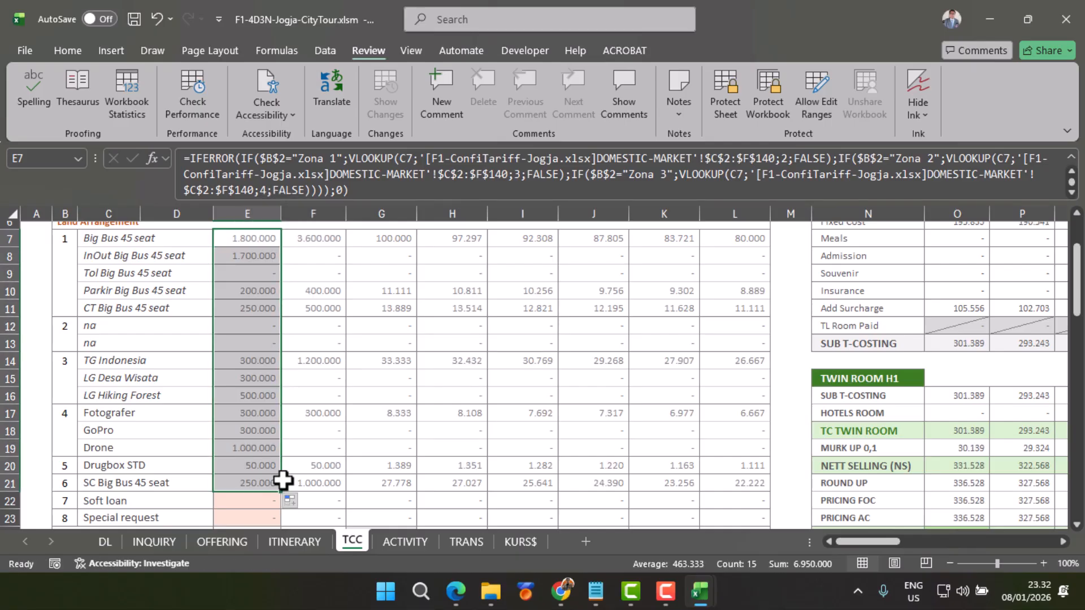
{"action": "left_click", "coordinate": [253, 258]}
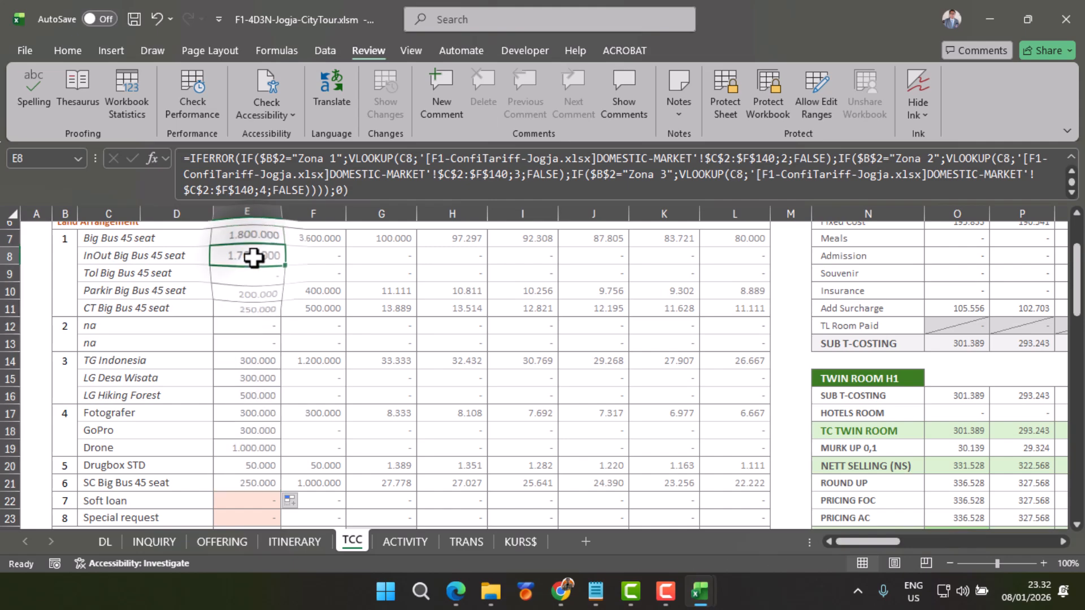
Step: Set the In Out Transport days on the INQUIRY sheet to 1 and check the InOut Big Bus 45 seat amount on TCC
{"action": "scroll", "coordinate": [141, 278], "scroll_direction": "up", "scroll_amount": 1}
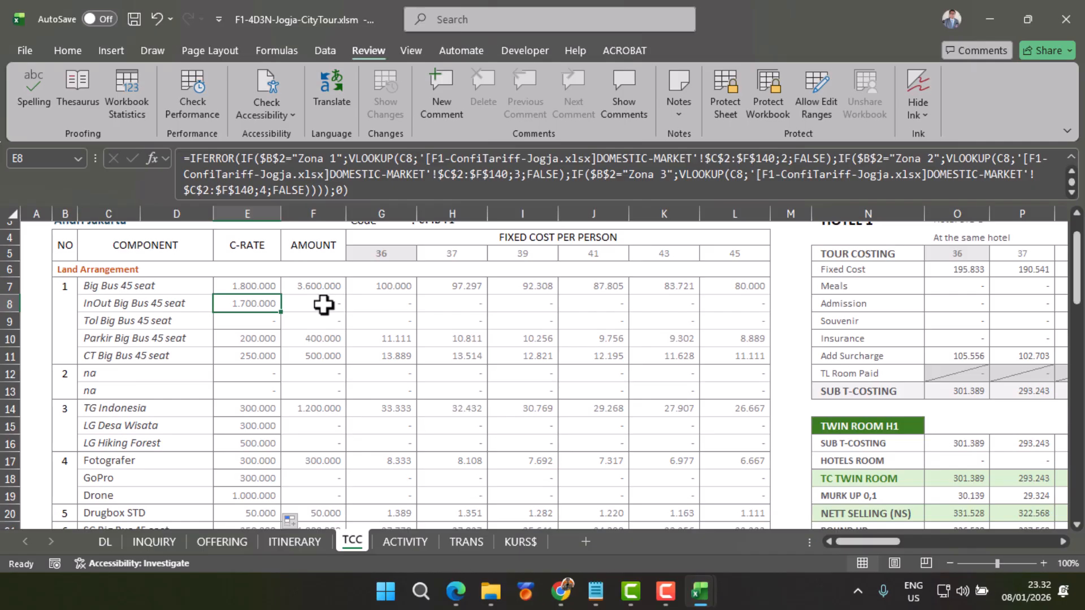
{"action": "left_click", "coordinate": [154, 541]}
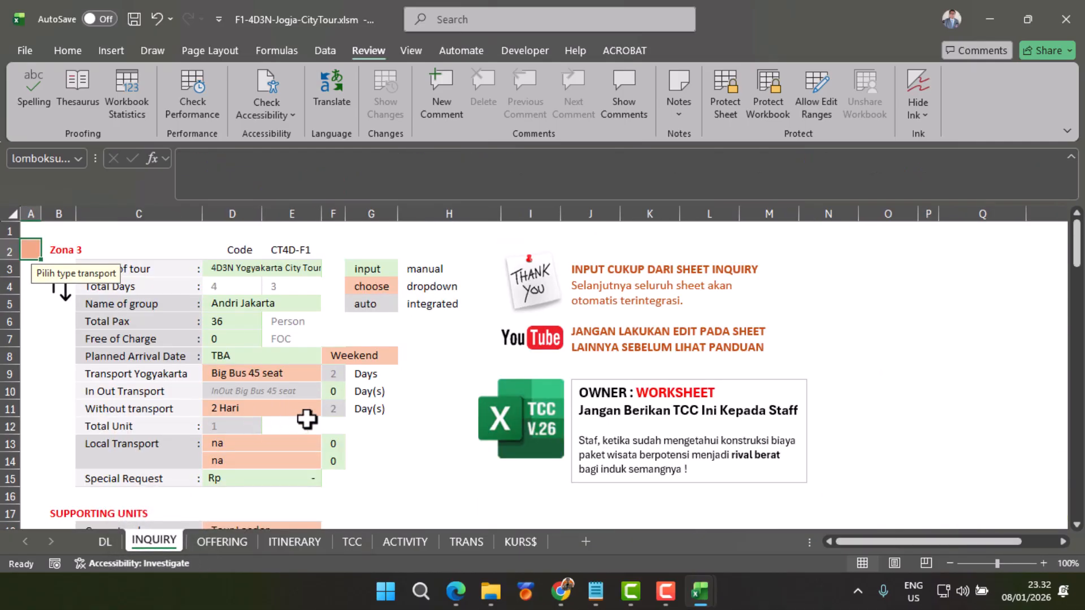
{"action": "left_click", "coordinate": [332, 391]}
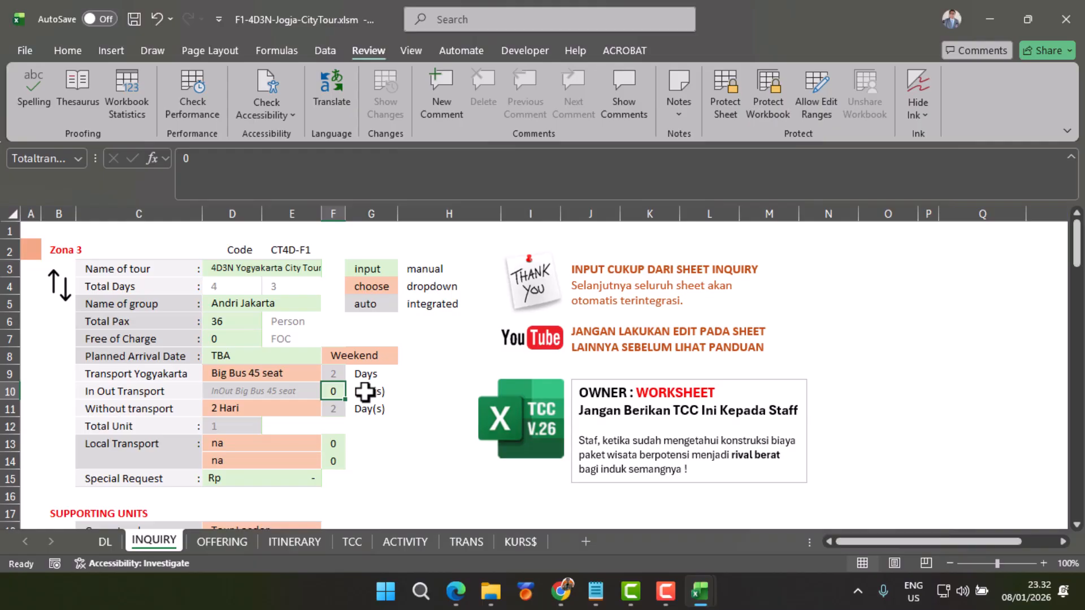
{"action": "type", "text": "1"}
{"action": "key", "text": "Return"}
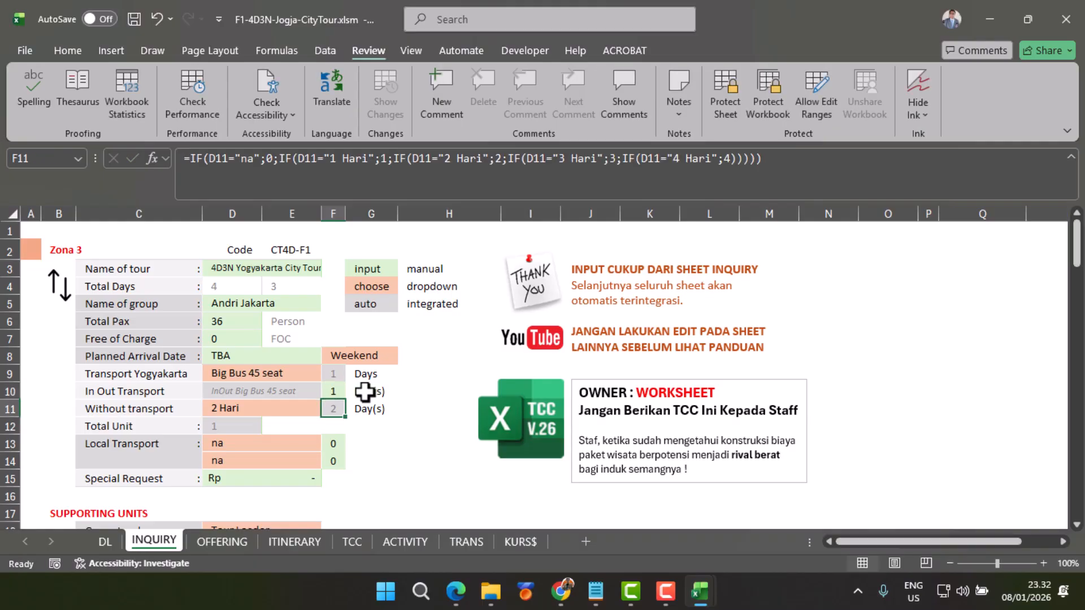
{"action": "left_click", "coordinate": [356, 543]}
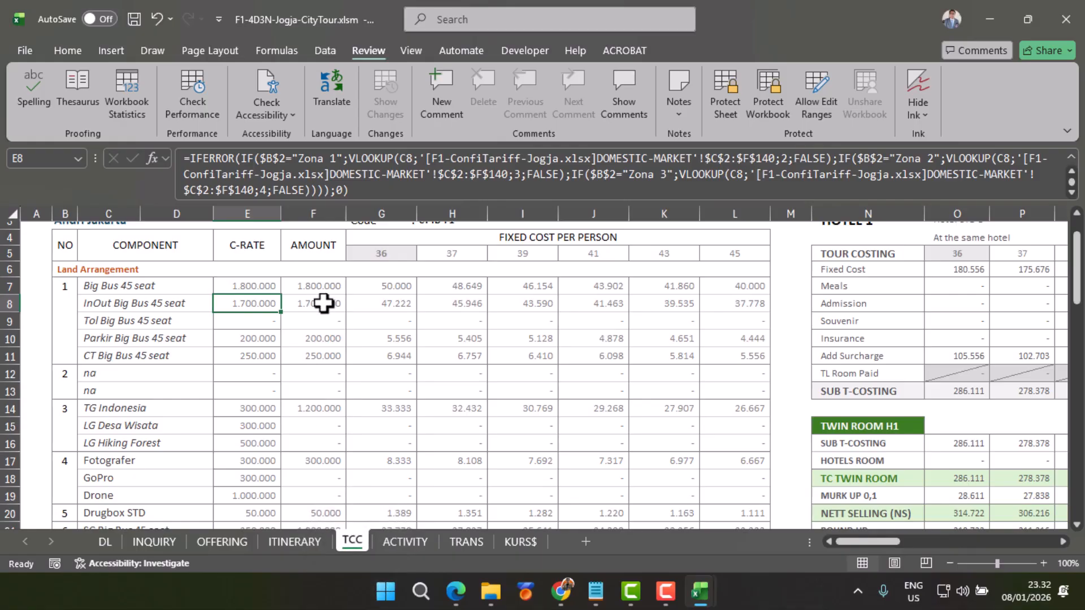
Step: Set the In Out Transport days on the INQUIRY sheet back to 0
{"action": "left_click", "coordinate": [153, 546]}
{"action": "left_click", "coordinate": [338, 391]}
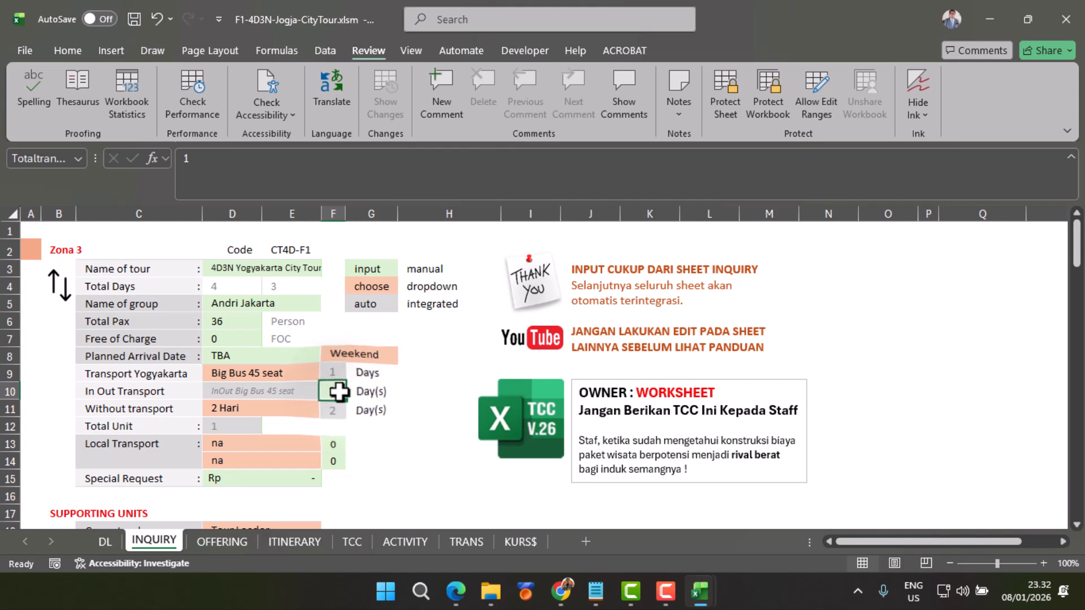
{"action": "type", "text": "1"}
{"action": "key", "text": "Return"}
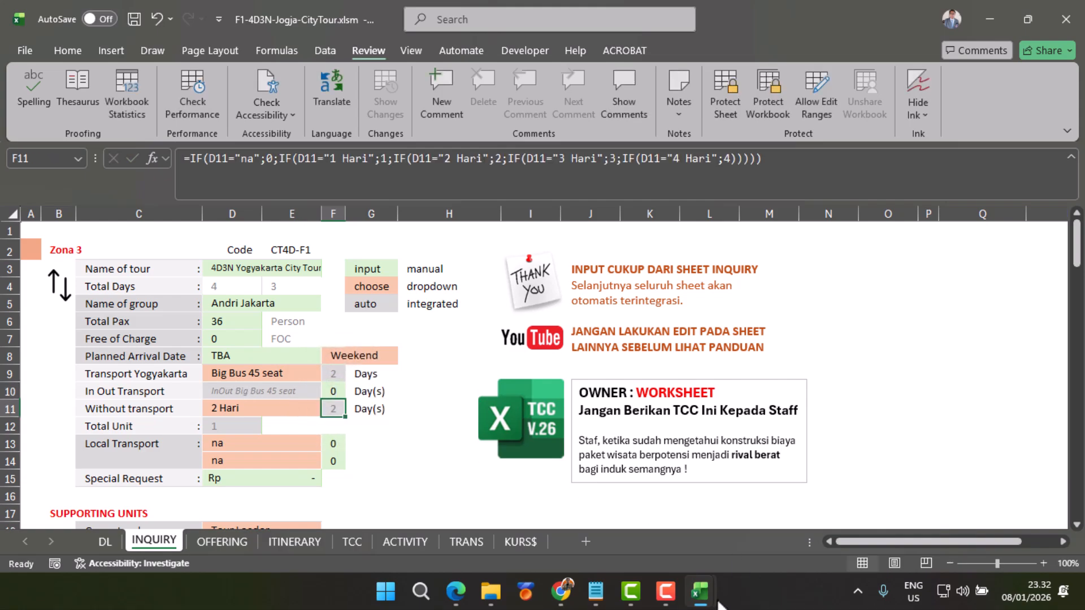
Step: Switch to F1-ConfiTariff-Jogja.xlsx and compare the InOut Big Bus 45 seat zone rates in row 24 with the regular transport rates
{"action": "mouse_move", "coordinate": [713, 604]}
{"action": "left_click", "coordinate": [764, 537]}
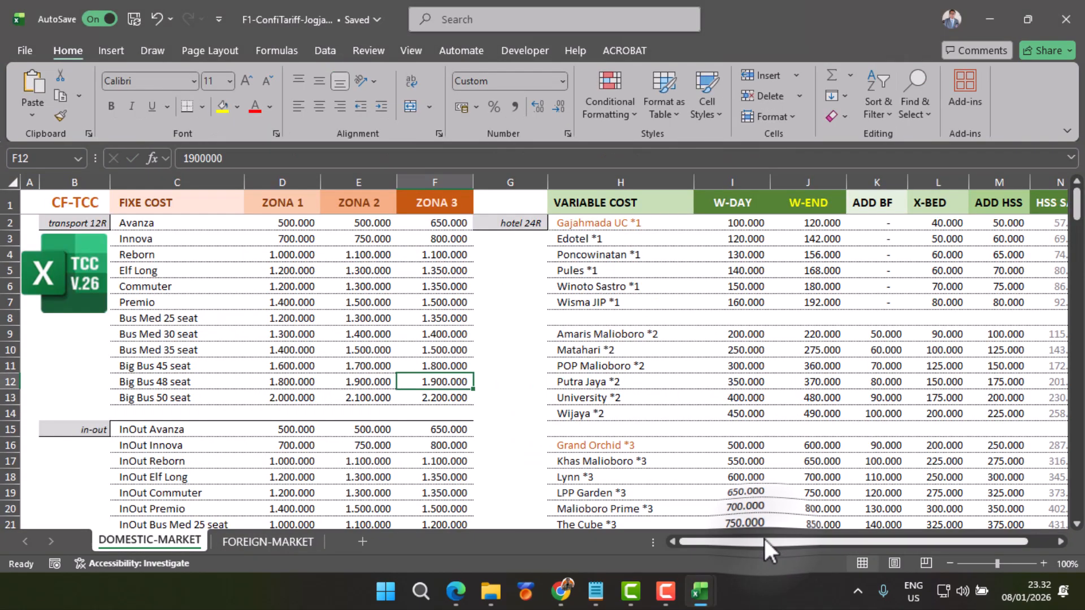
{"action": "scroll", "coordinate": [147, 445], "scroll_direction": "down", "scroll_amount": 2}
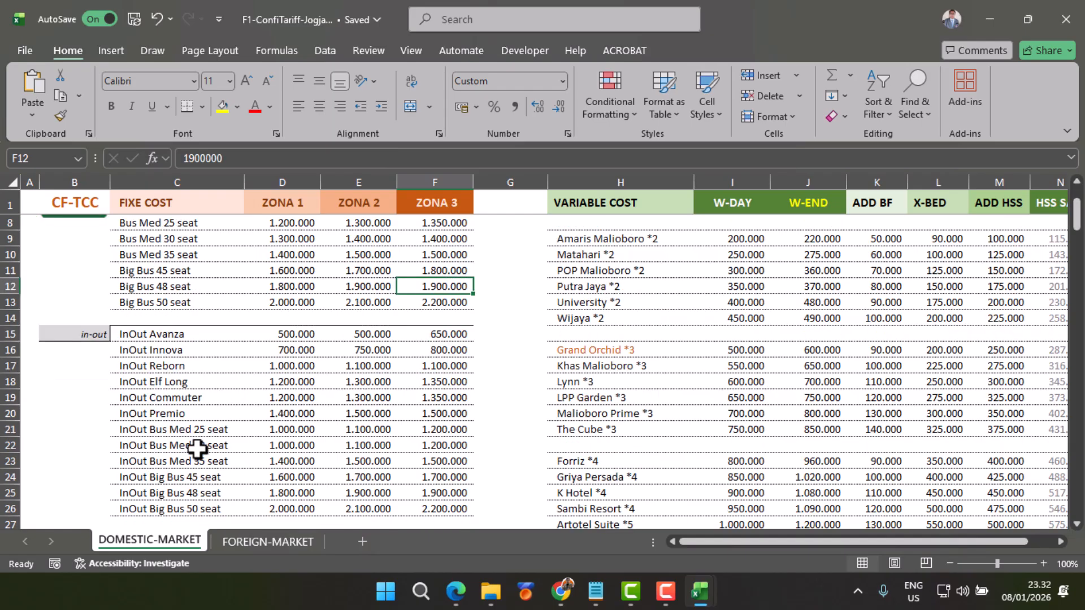
{"action": "left_click", "coordinate": [175, 477]}
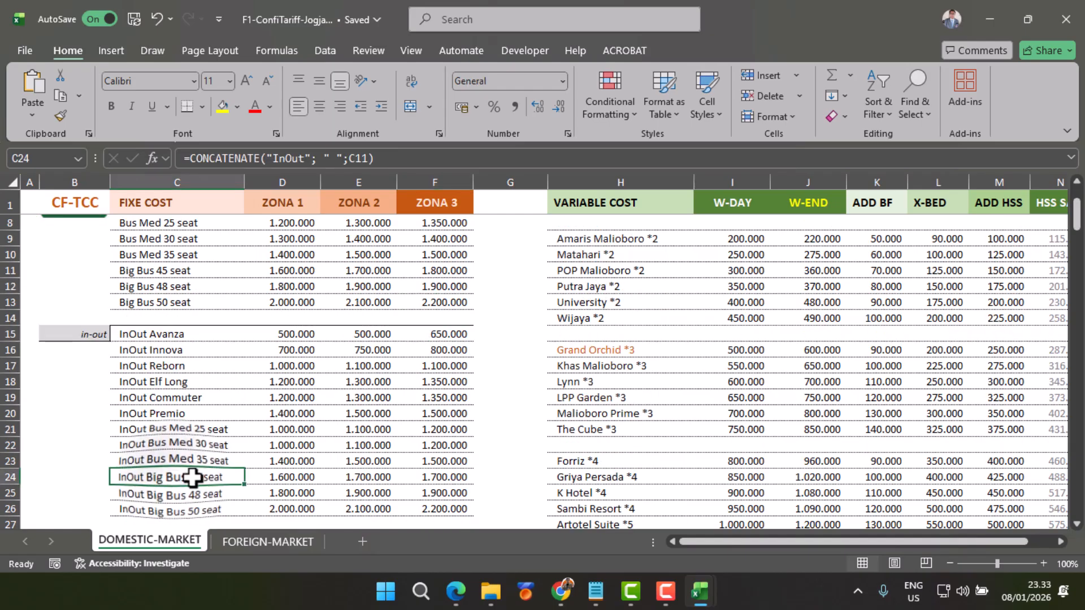
{"action": "left_click", "coordinate": [298, 477]}
{"action": "left_click", "coordinate": [359, 477]}
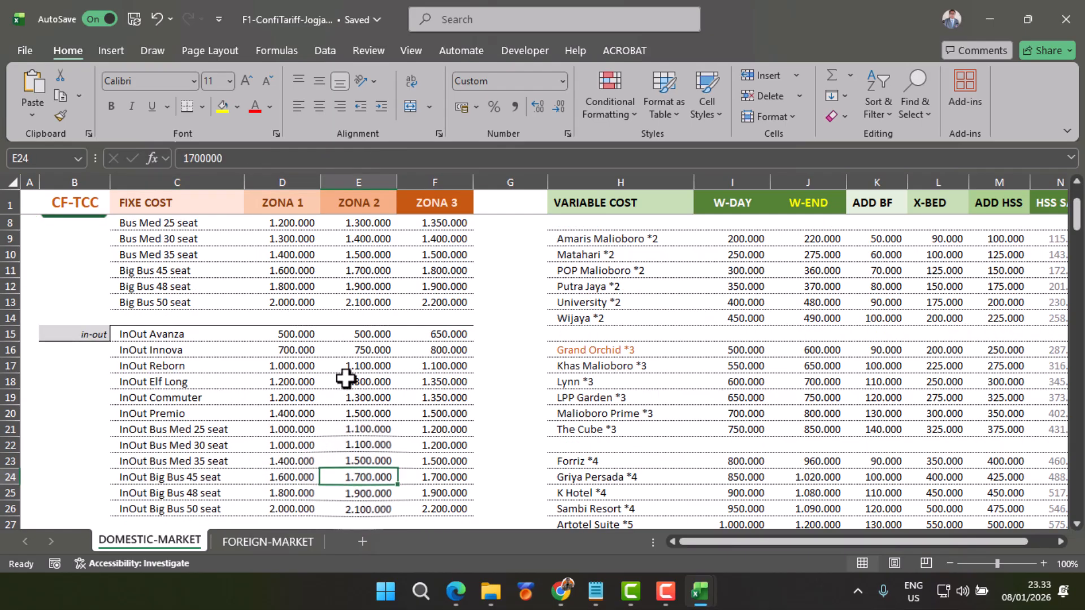
{"action": "scroll", "coordinate": [257, 373], "scroll_direction": "up", "scroll_amount": 2}
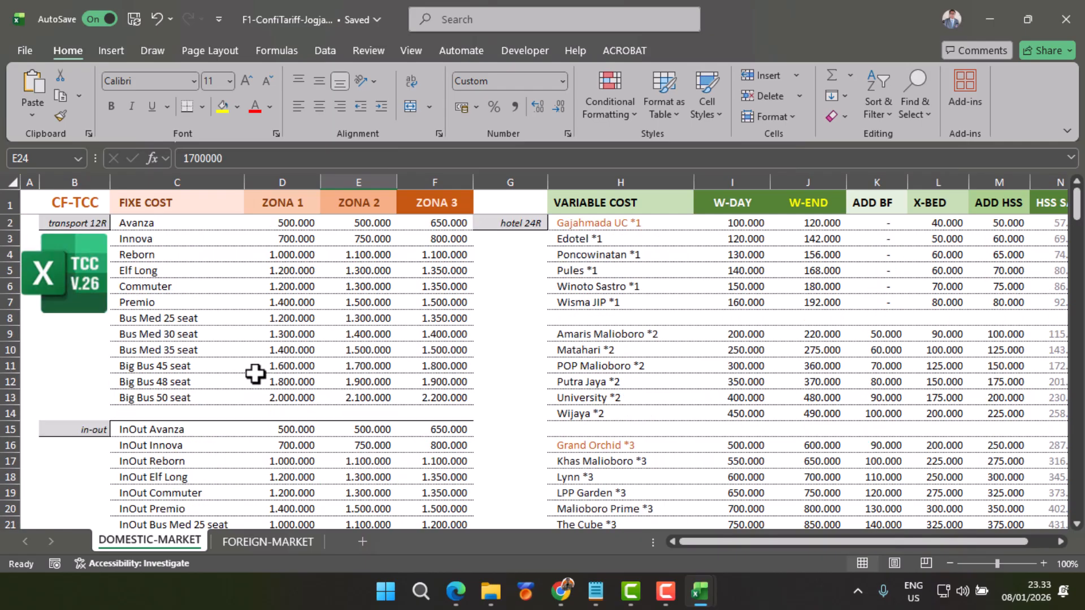
{"action": "scroll", "coordinate": [413, 333], "scroll_direction": "down", "scroll_amount": 1}
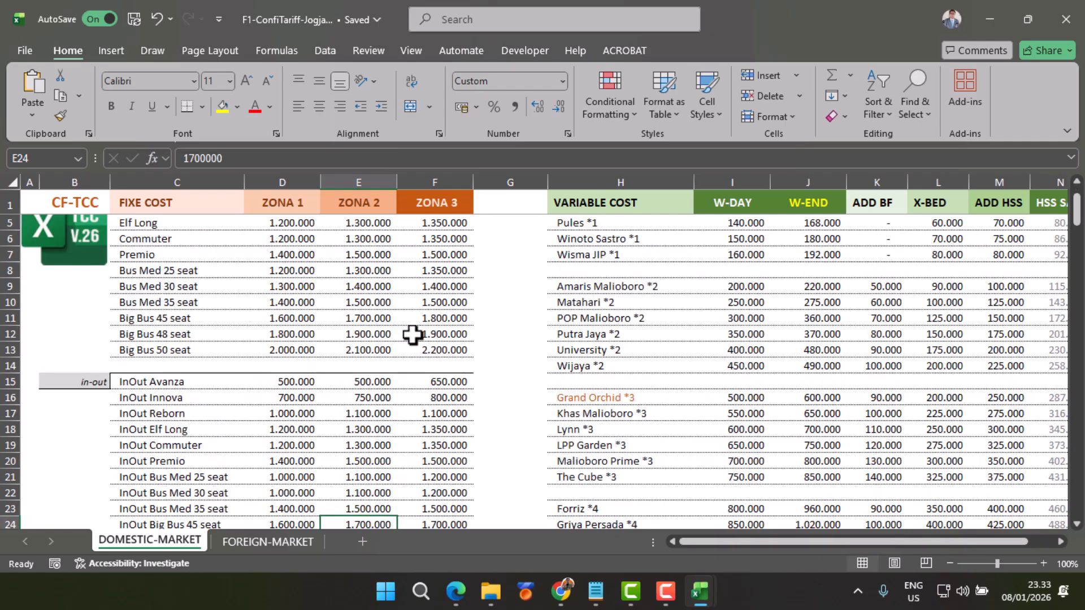
{"action": "scroll", "coordinate": [412, 335], "scroll_direction": "down", "scroll_amount": 1}
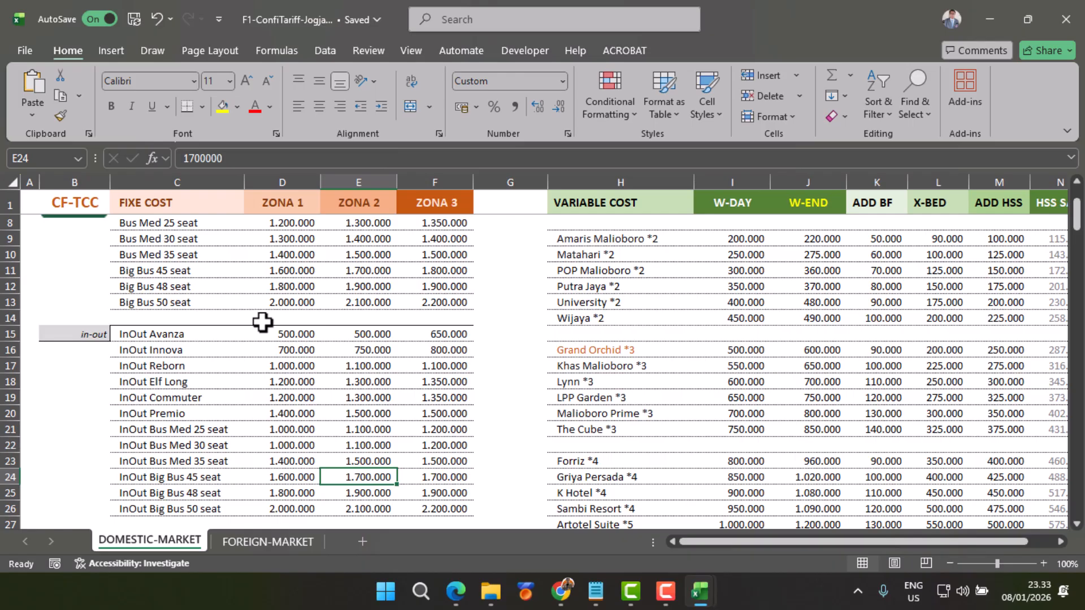
Step: Set the InOut Big Bus 45 seat rates in row 24 to 1000000 for Zona 1, 1100000 for Zona 2 and 1200000 for Zona 3
{"action": "left_click", "coordinate": [296, 477]}
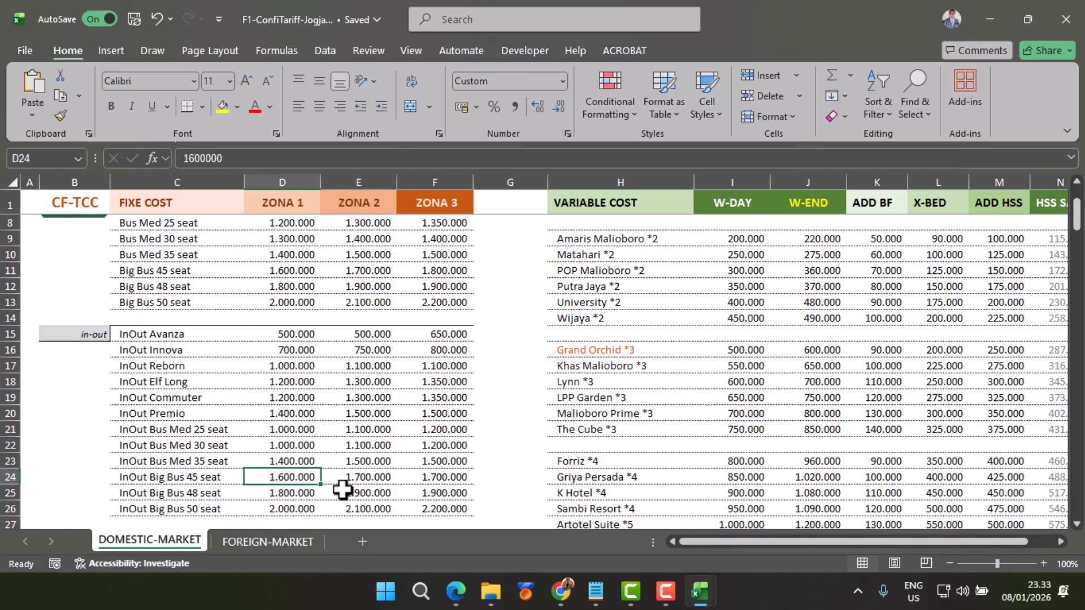
{"action": "type", "text": "1000000"}
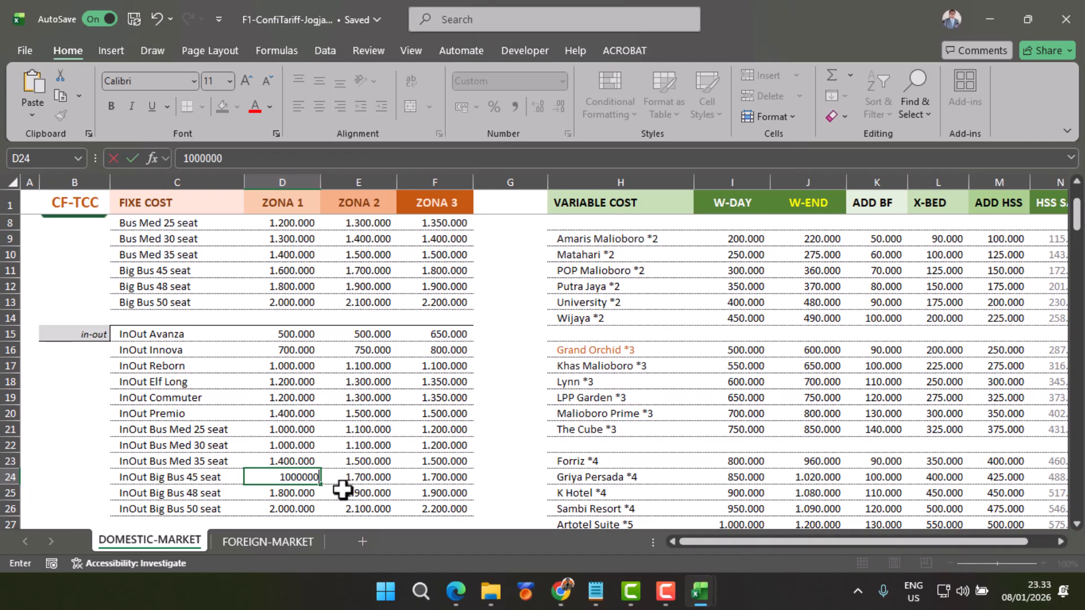
{"action": "key", "text": "Tab"}
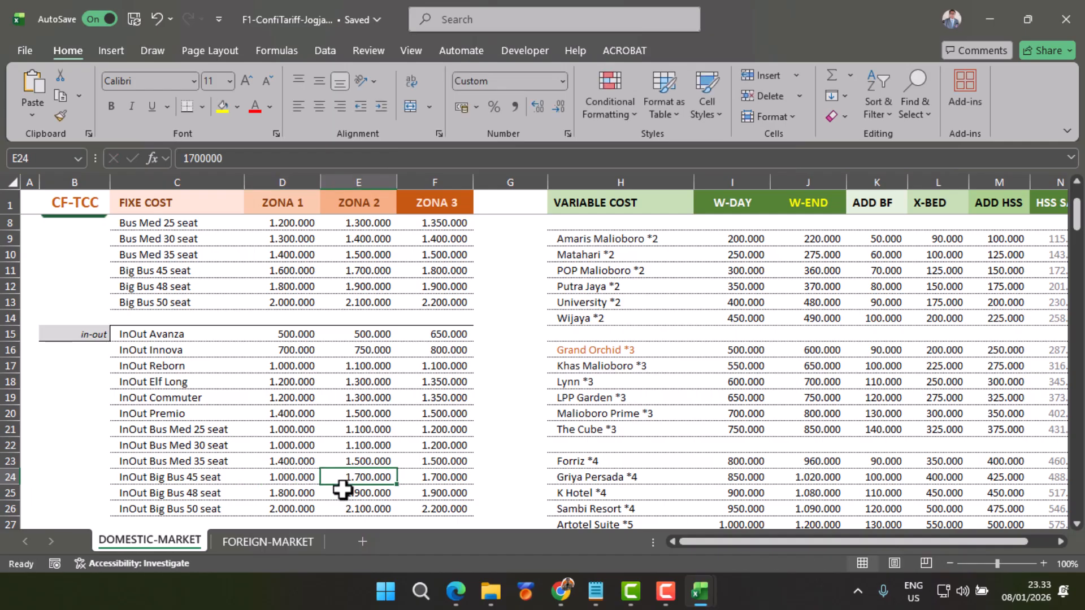
{"action": "type", "text": "1100000"}
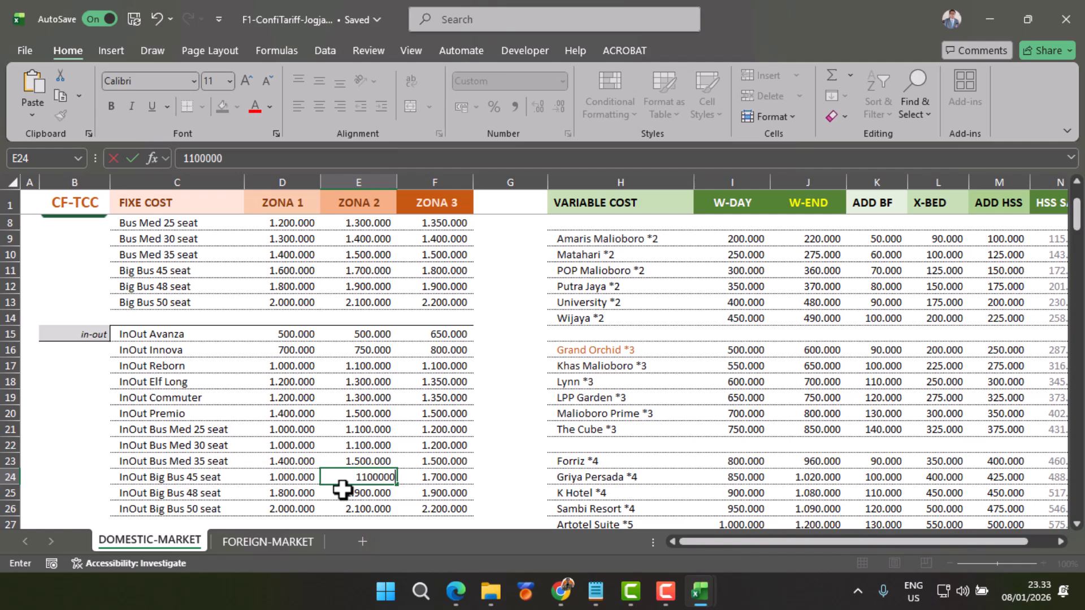
{"action": "key", "text": "Tab"}
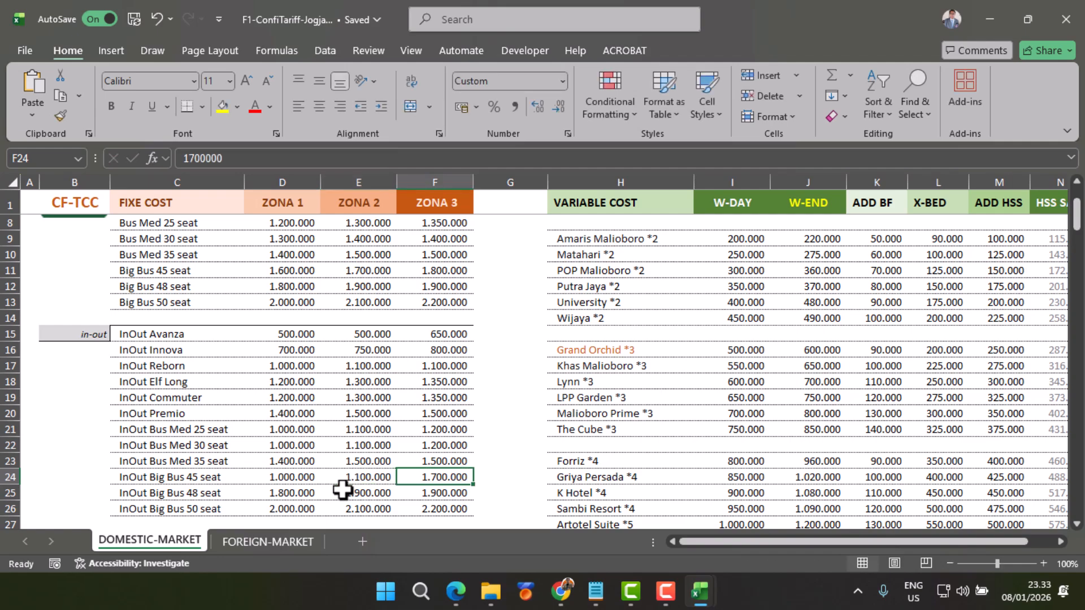
{"action": "type", "text": "1200000"}
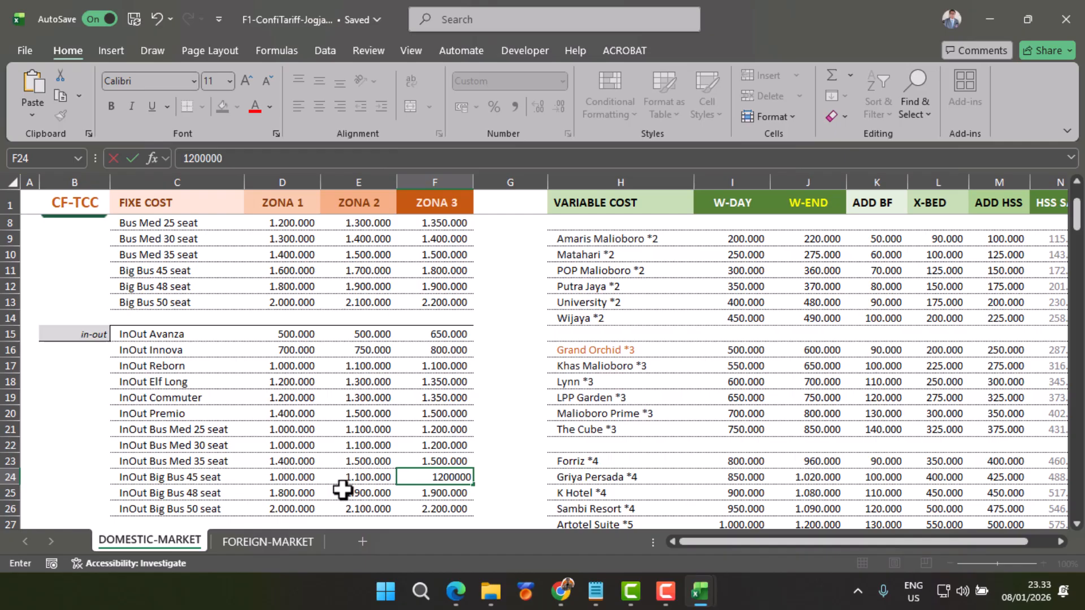
{"action": "key", "text": "Return"}
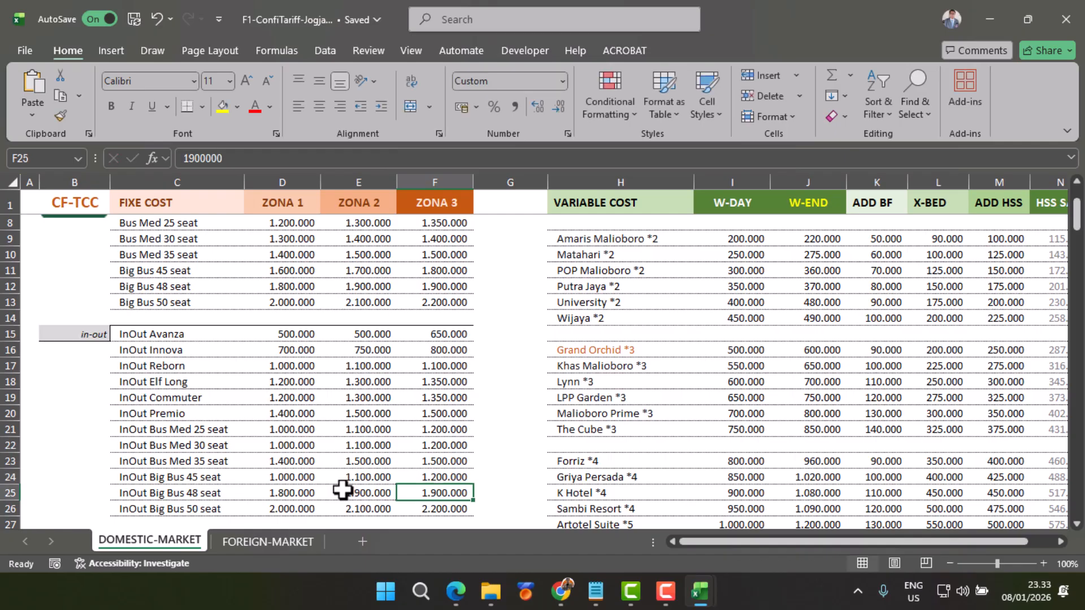
Step: Back in F1-4D3N-Jogja-CityTour.xlsm, check the TCC sheet's C-RATE for InOut Big Bus 45 seat and the guide and Drone formulas
{"action": "mouse_move", "coordinate": [706, 601]}
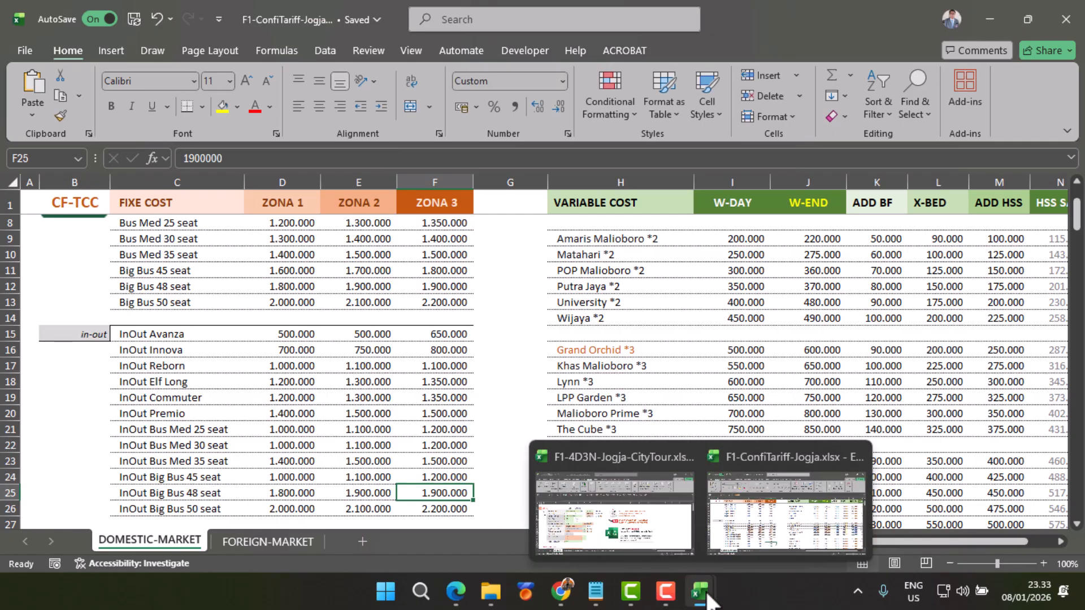
{"action": "left_click", "coordinate": [629, 524]}
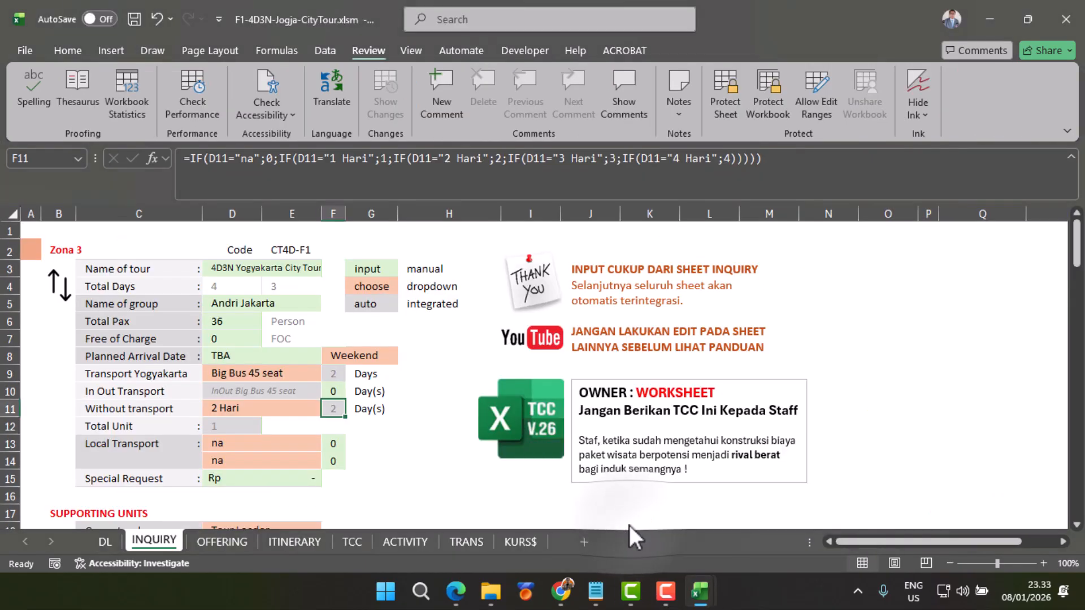
{"action": "left_click", "coordinate": [352, 541]}
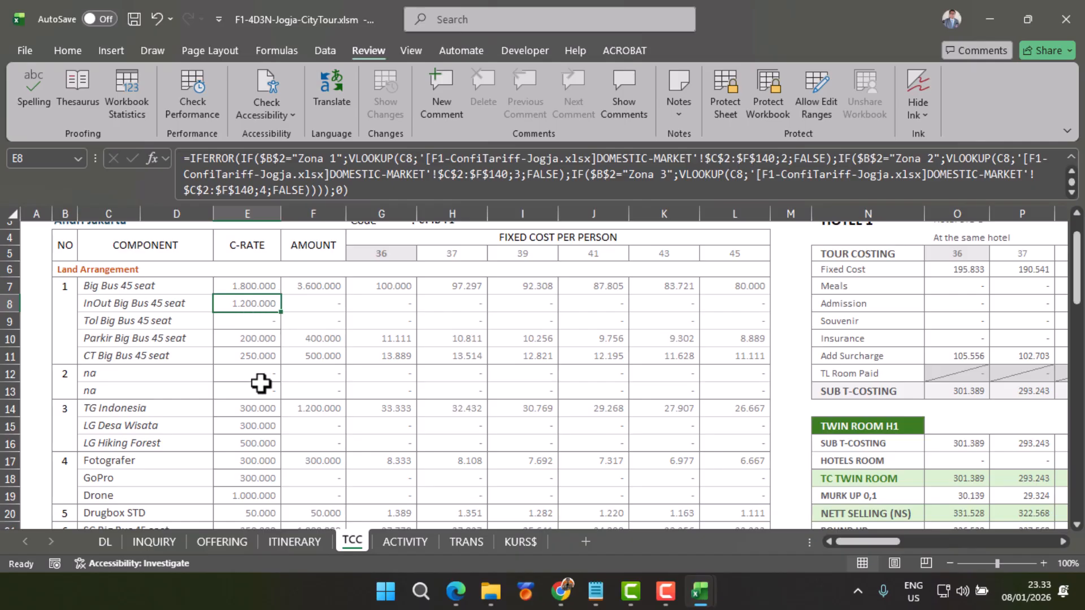
{"action": "scroll", "coordinate": [259, 385], "scroll_direction": "down", "scroll_amount": 1}
{"action": "left_click_drag", "start_coordinate": [255, 360], "coordinate": [245, 394]}
{"action": "left_click", "coordinate": [247, 400]}
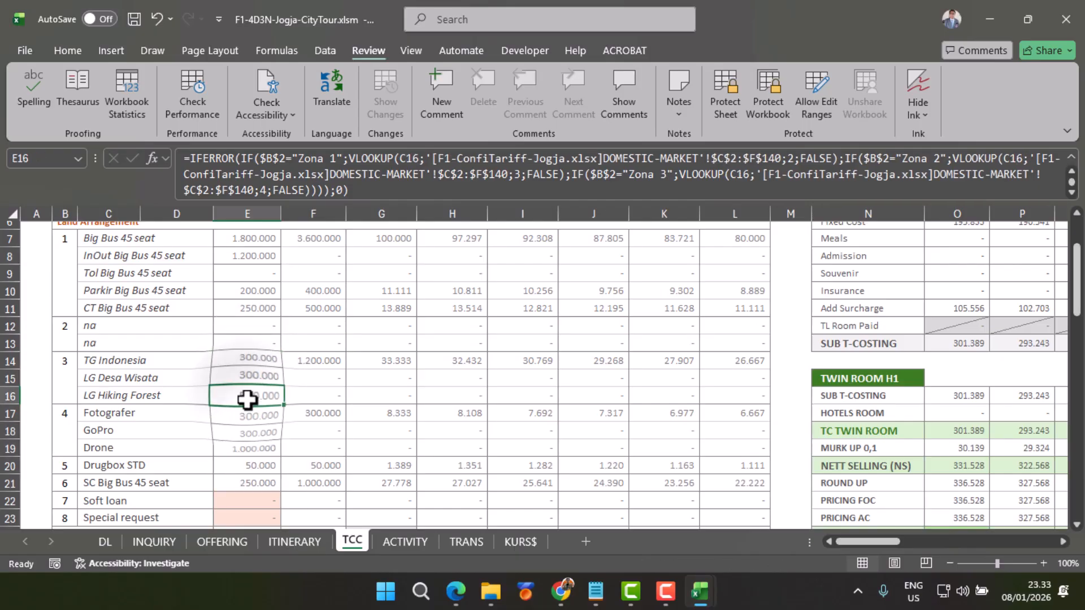
{"action": "left_click", "coordinate": [252, 449]}
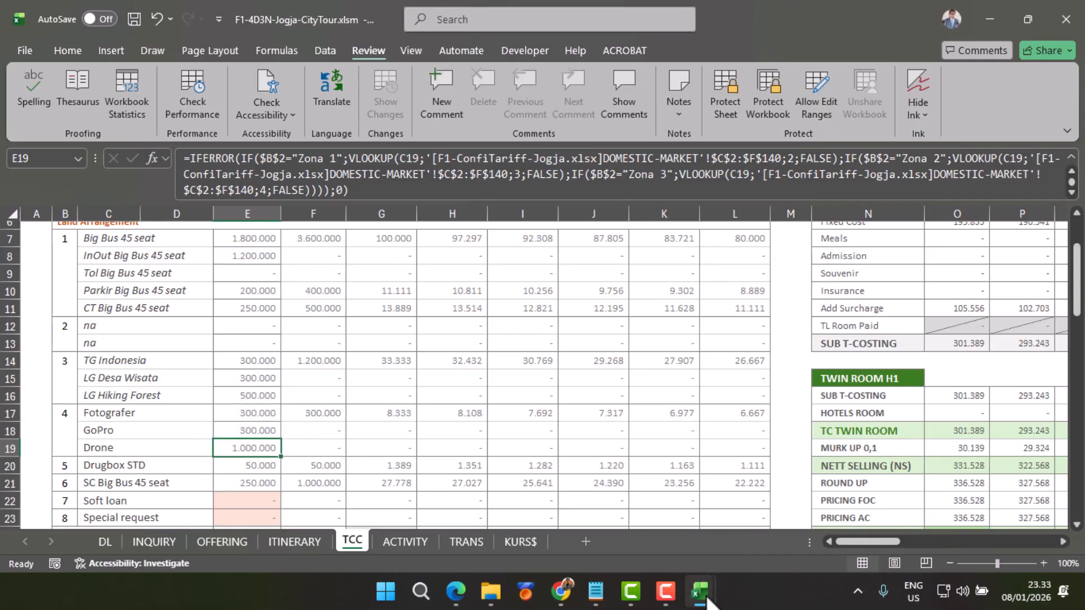
Step: In F1-ConfiTariff-Jogja.xlsx, set the Drone rate in row 97 to 1500000 for Zona 1, Zona 2 and Zona 3
{"action": "mouse_move", "coordinate": [701, 591]}
{"action": "left_click", "coordinate": [765, 551]}
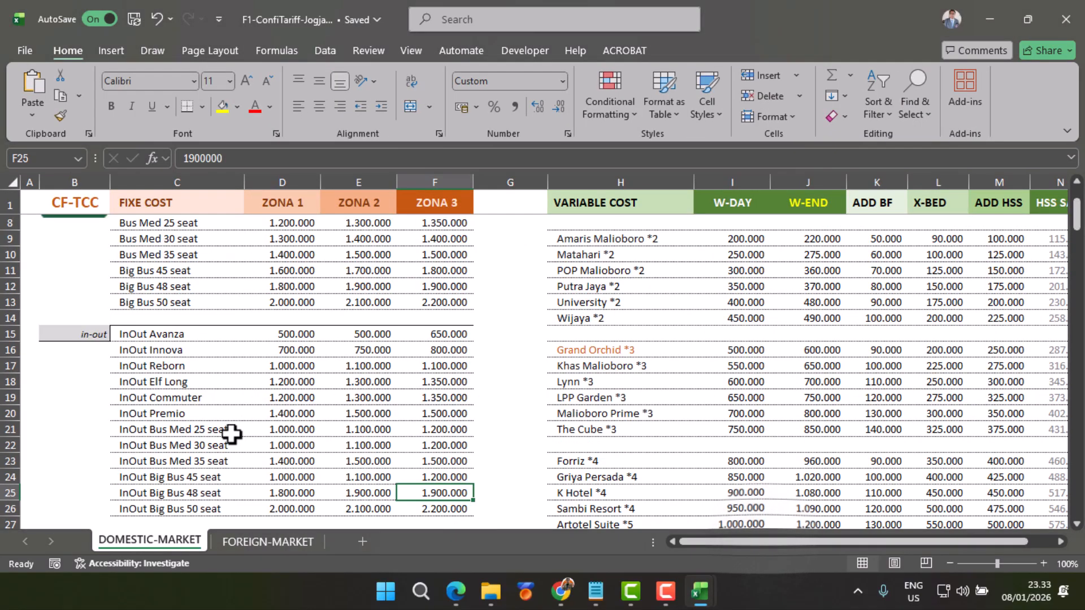
{"action": "scroll", "coordinate": [259, 350], "scroll_direction": "down", "scroll_amount": 20}
{"action": "left_click", "coordinate": [296, 264]}
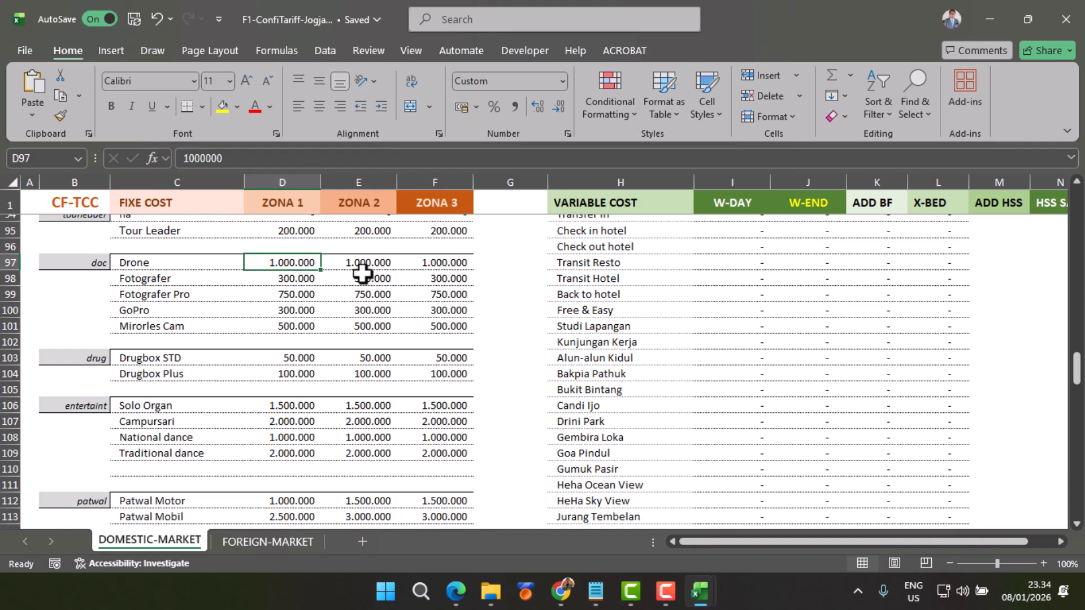
{"action": "type", "text": "150"}
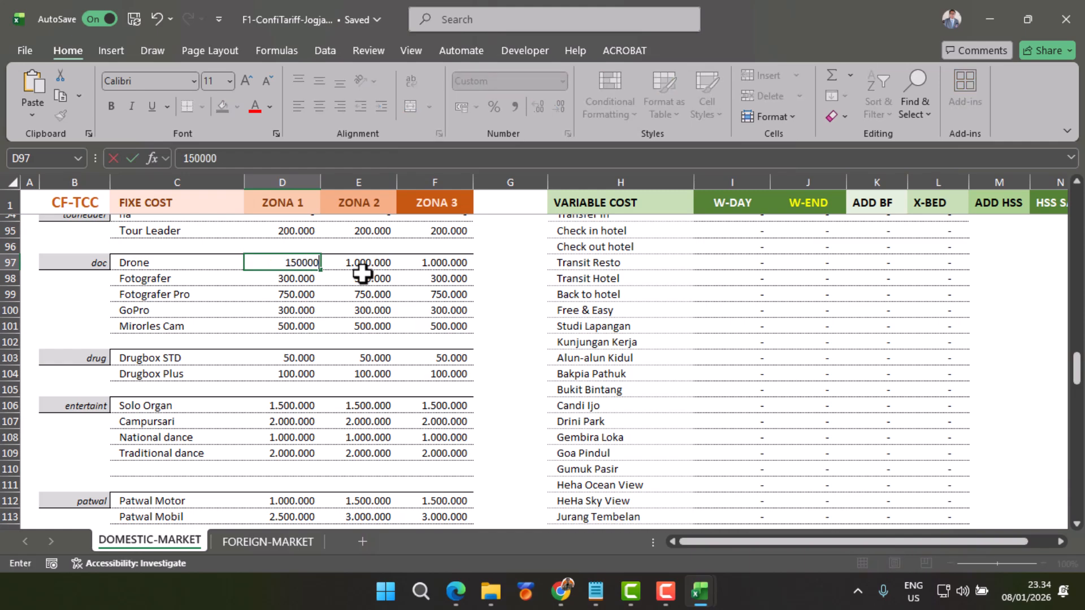
{"action": "key", "text": "Tab"}
{"action": "type", "text": "1500000"}
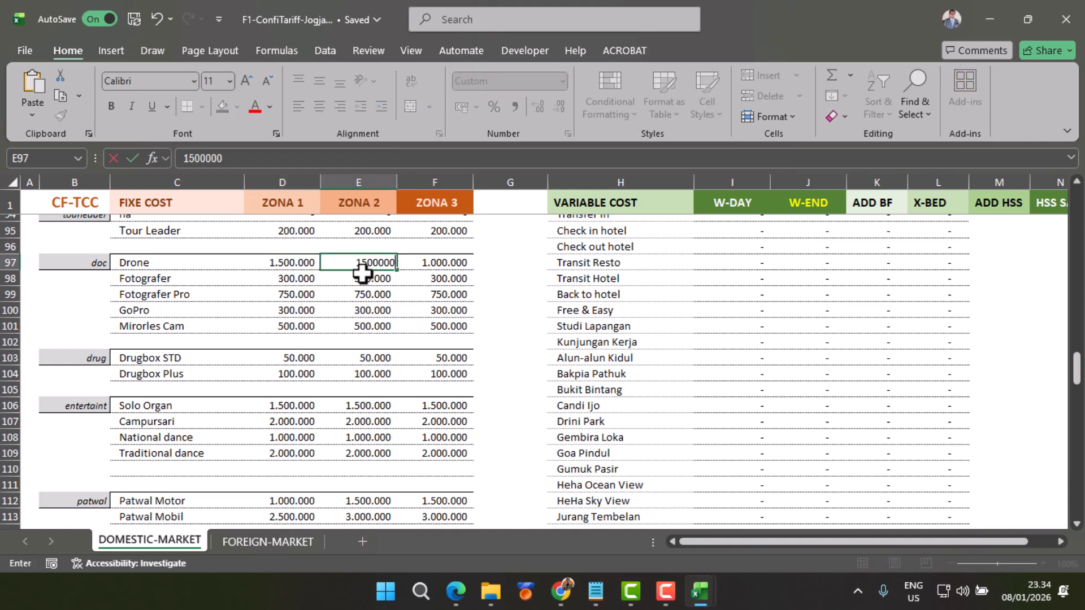
{"action": "key", "text": "Tab"}
{"action": "type", "text": "1500000"}
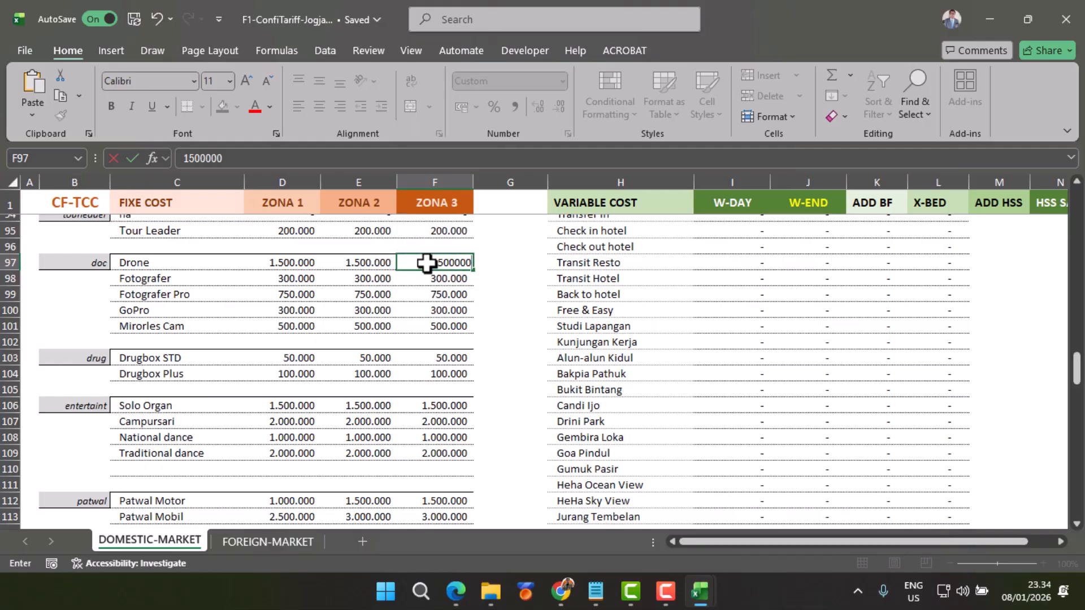
{"action": "key", "text": "Return"}
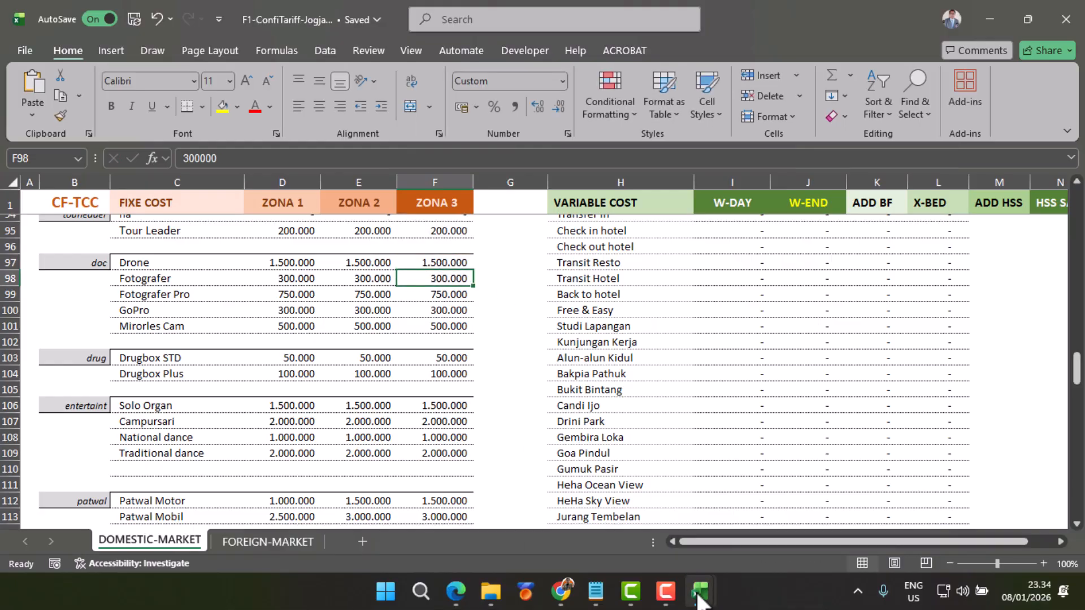
Step: Switch to F1-4D3N-Jogja-CityTour.xlsm and set the Drone quantity to 1 in the INQUIRY sheet's supporting units
{"action": "mouse_move", "coordinate": [699, 600]}
{"action": "left_click", "coordinate": [622, 534]}
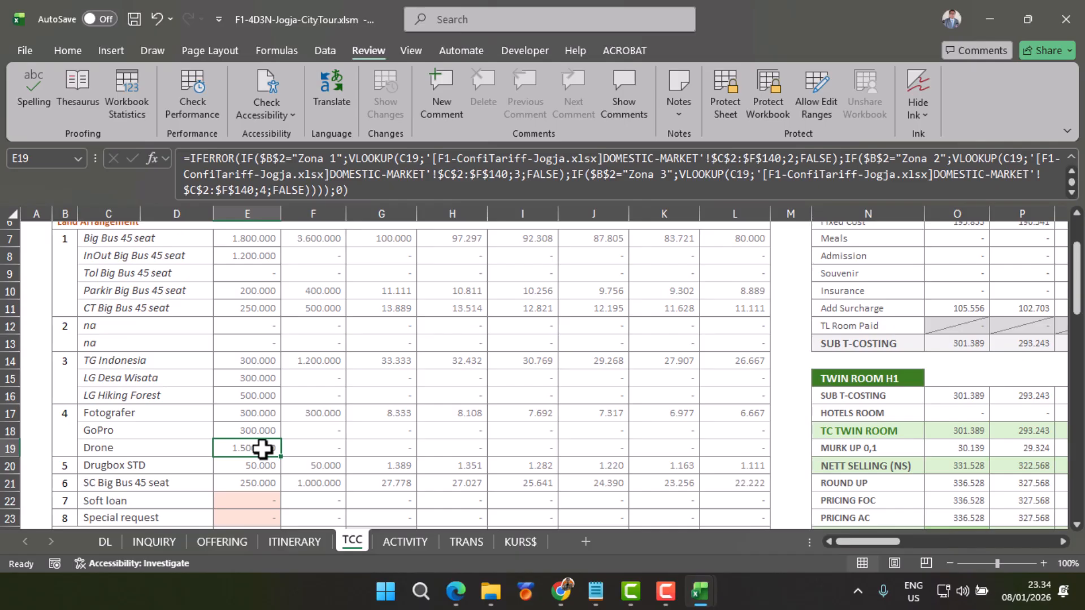
{"action": "left_click", "coordinate": [157, 539]}
{"action": "scroll", "coordinate": [306, 447], "scroll_direction": "down", "scroll_amount": 4}
{"action": "left_click", "coordinate": [281, 425]}
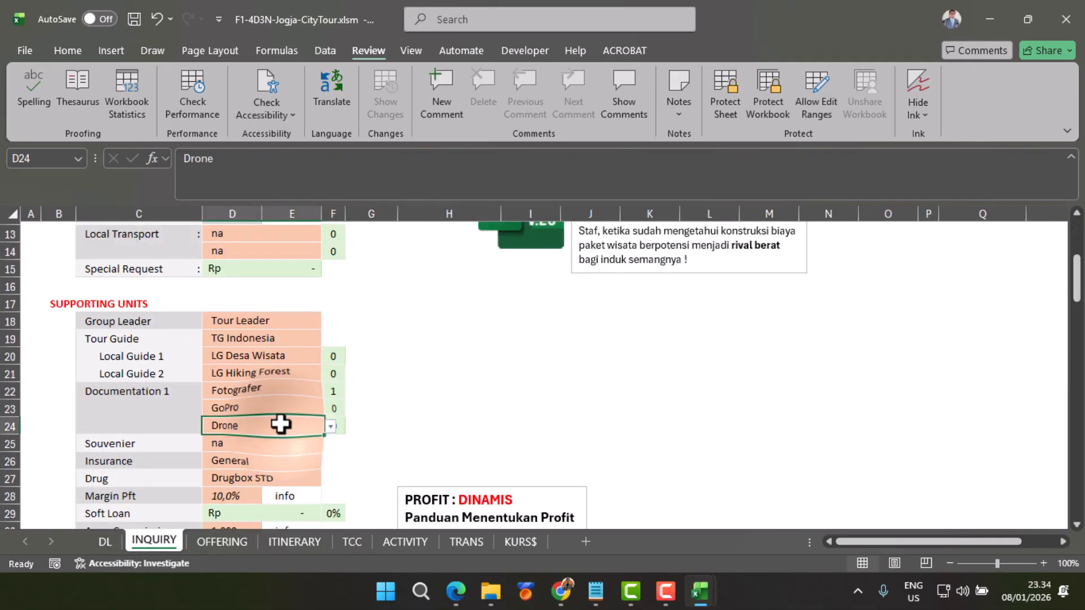
{"action": "left_click", "coordinate": [338, 425]}
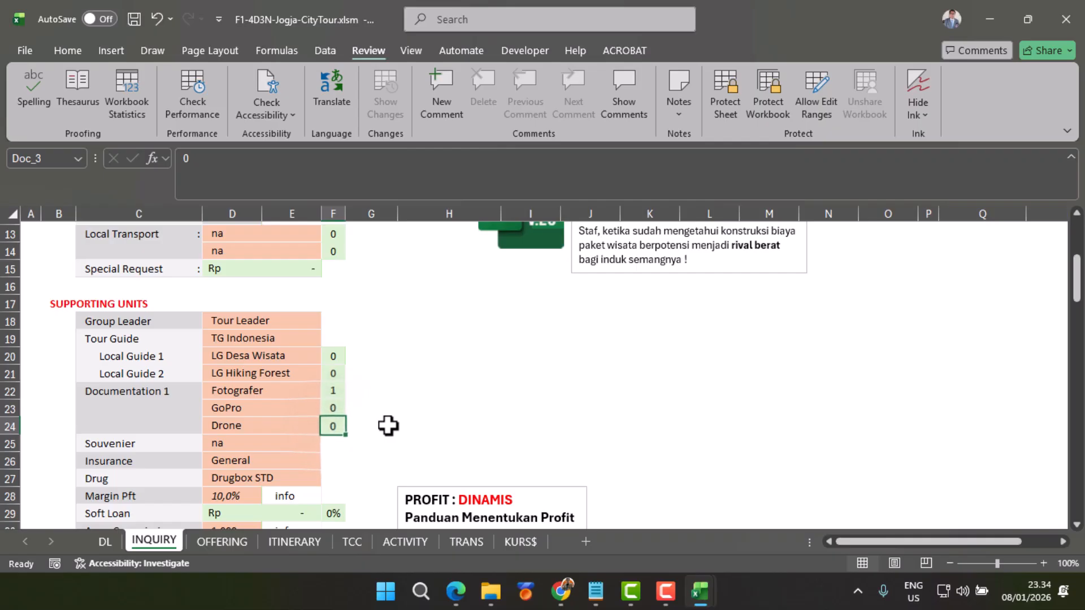
{"action": "type", "text": "1"}
{"action": "key", "text": "Return"}
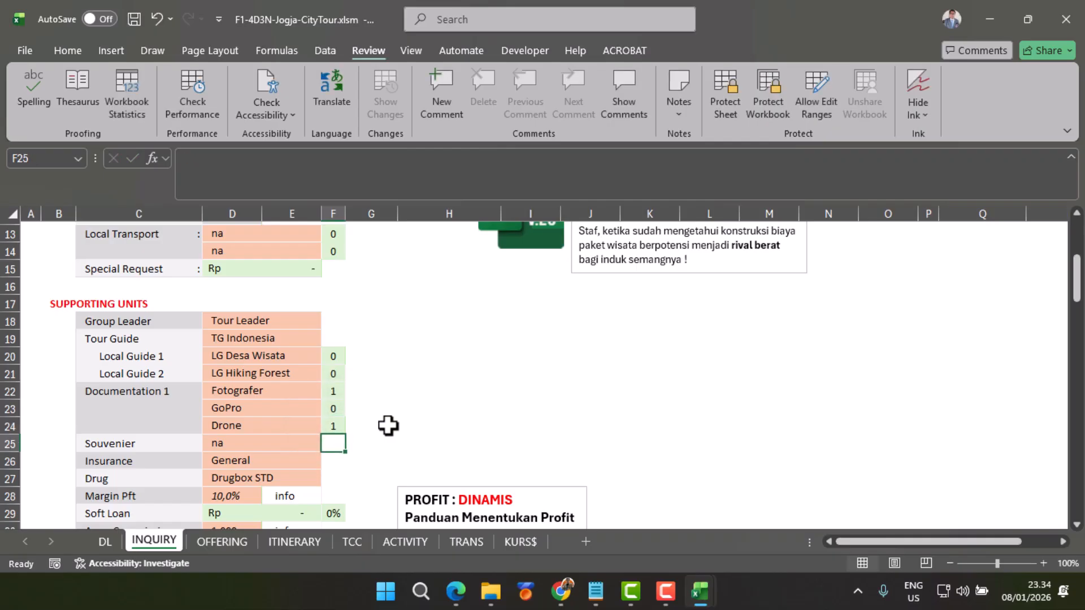
Step: On the TCC sheet, check the Drone amount and the Soft loan C-RATE formula
{"action": "left_click", "coordinate": [351, 542]}
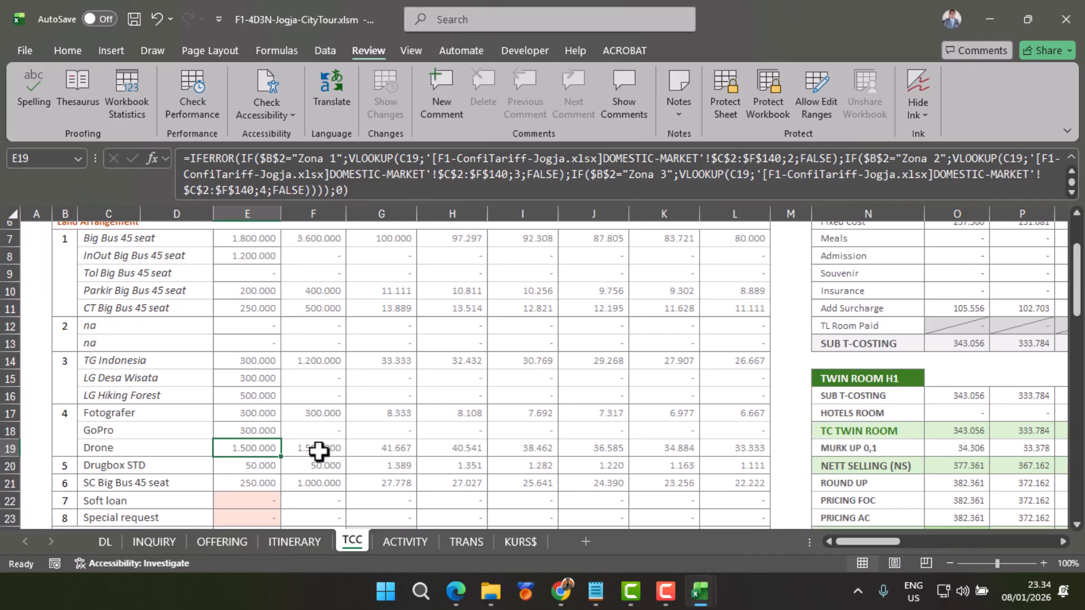
{"action": "scroll", "coordinate": [318, 451], "scroll_direction": "down", "scroll_amount": 2}
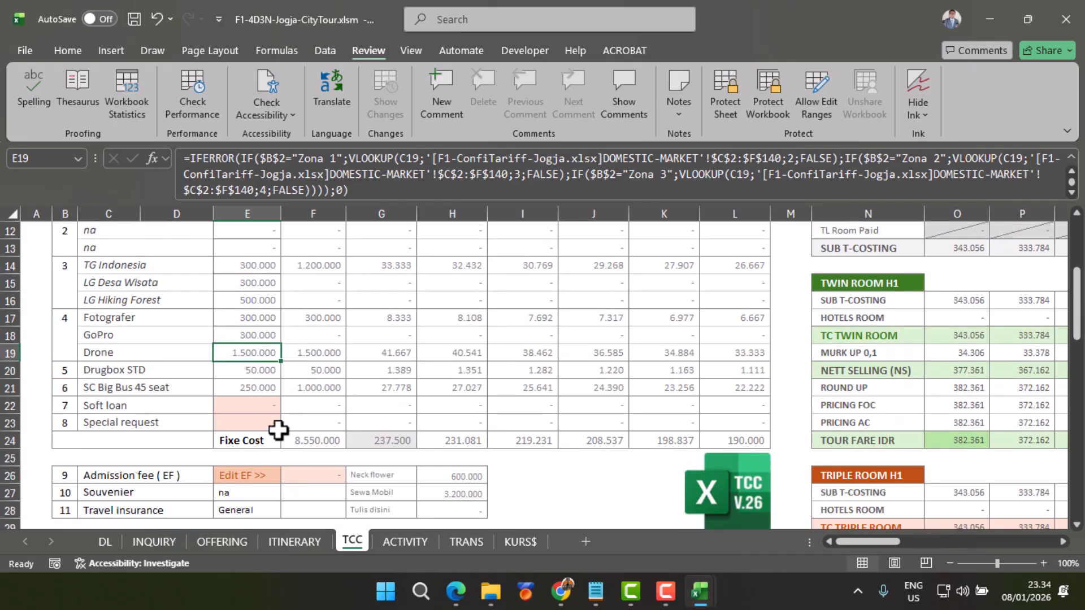
{"action": "left_click", "coordinate": [247, 408]}
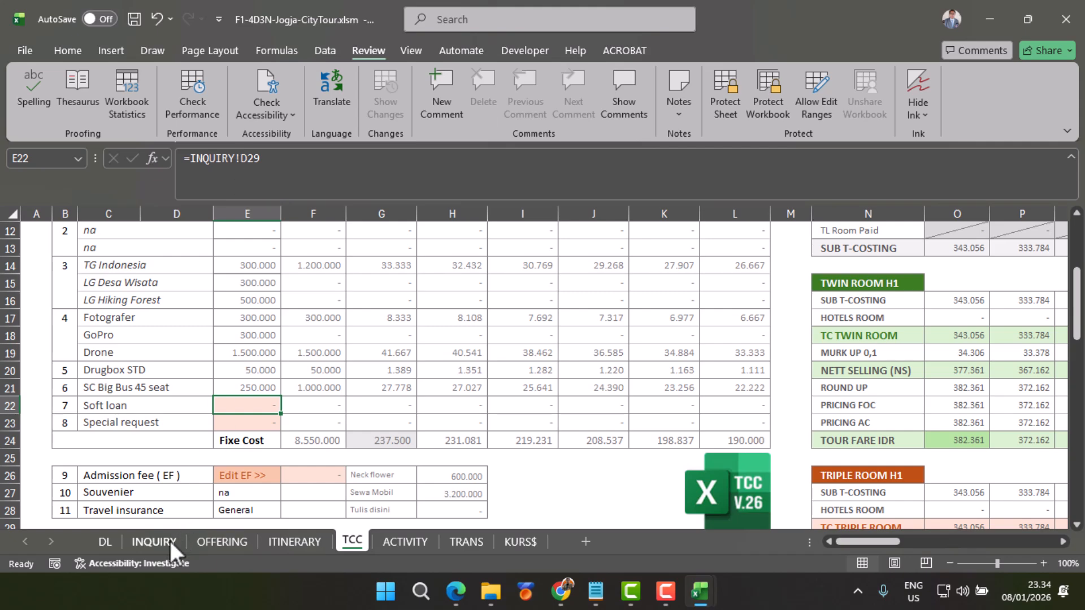
Step: Set the Soft Loan amount on the INQUIRY sheet to 25.000.000
{"action": "left_click", "coordinate": [155, 541]}
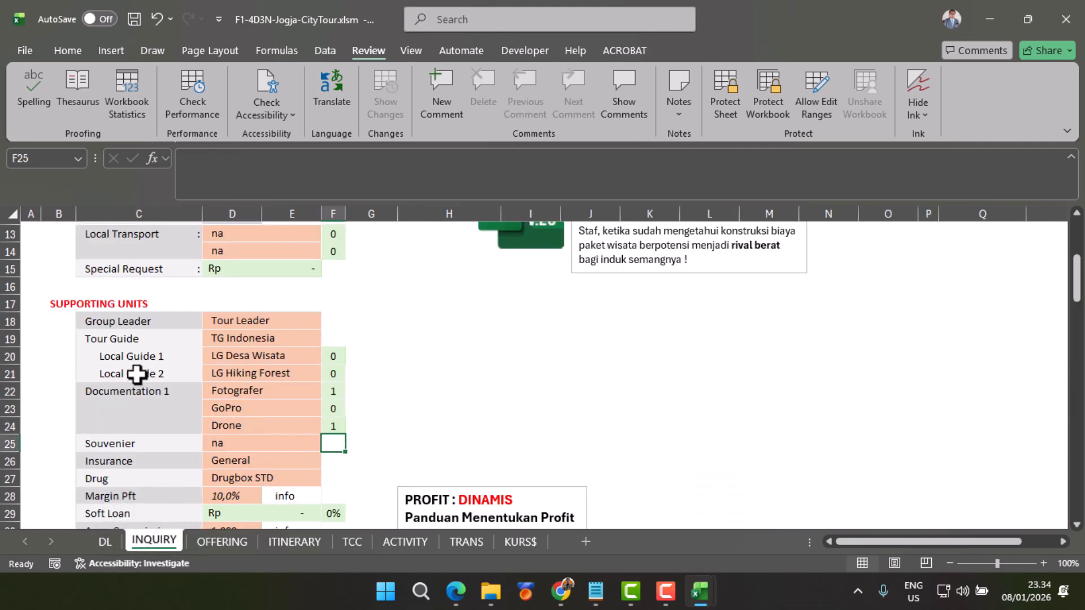
{"action": "scroll", "coordinate": [96, 416], "scroll_direction": "down", "scroll_amount": 1}
{"action": "left_click", "coordinate": [260, 461]}
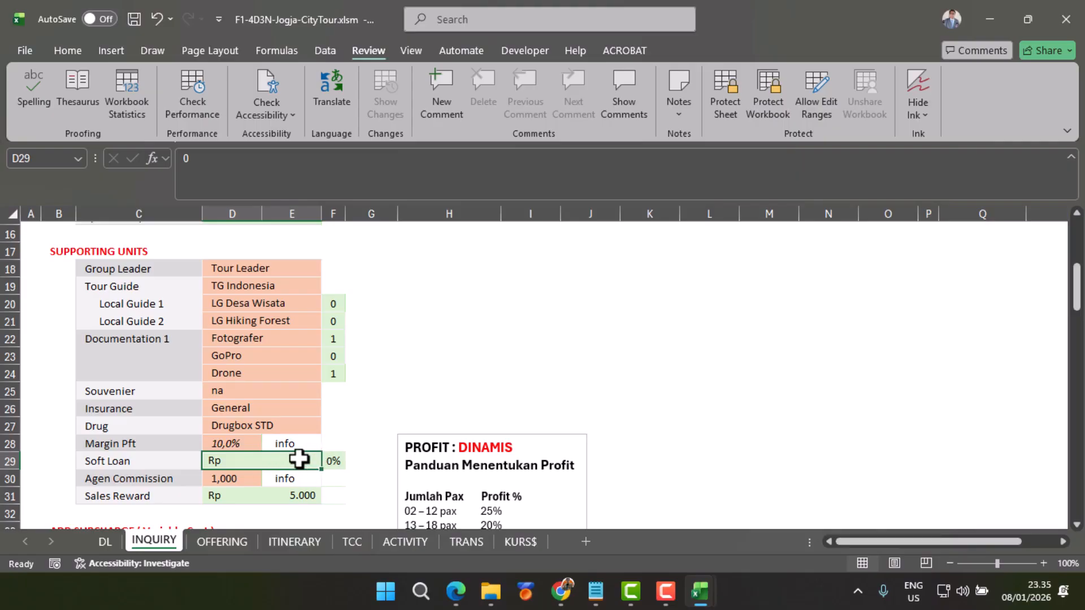
{"action": "type", "text": "2"}
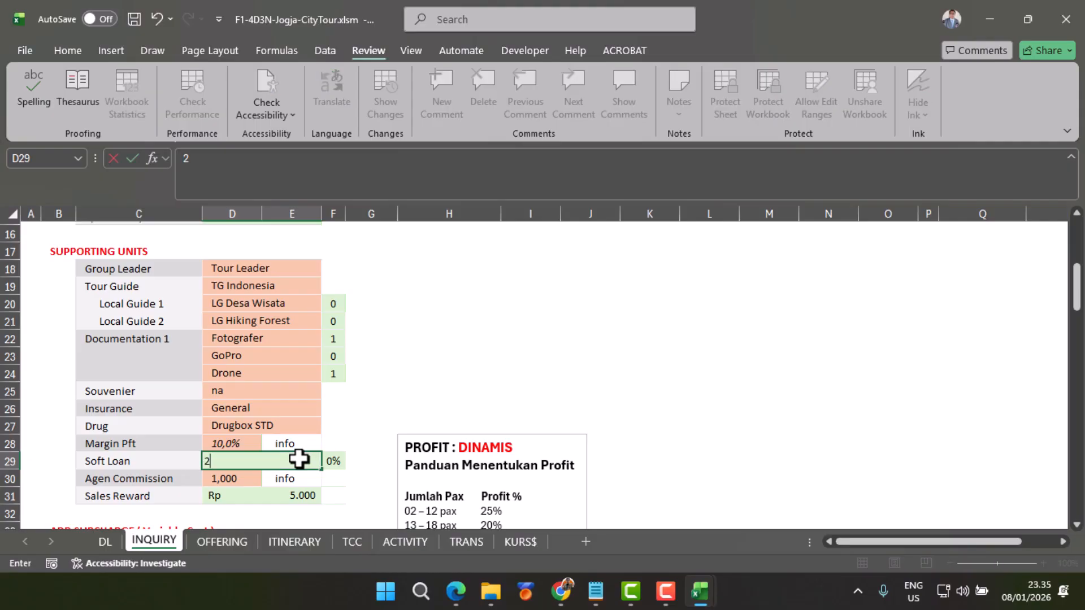
{"action": "type", "text": "5.000.000"}
{"action": "key", "text": "Return"}
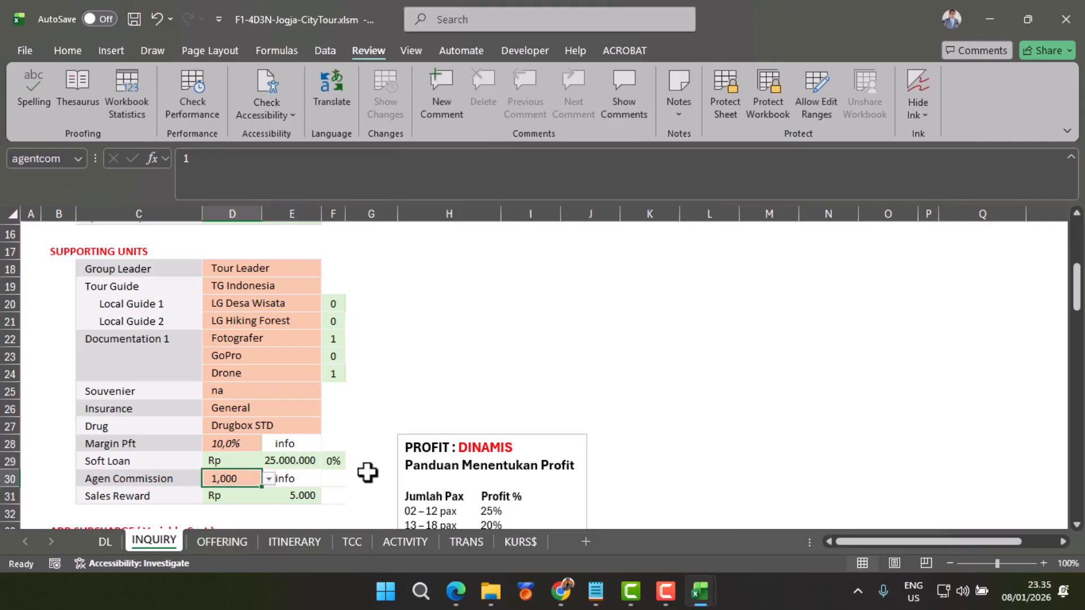
Step: Inspect the Soft Loan percentage on INQUIRY and check the Soft loan rate and AMOUNT column on the TCC sheet
{"action": "left_click", "coordinate": [334, 460]}
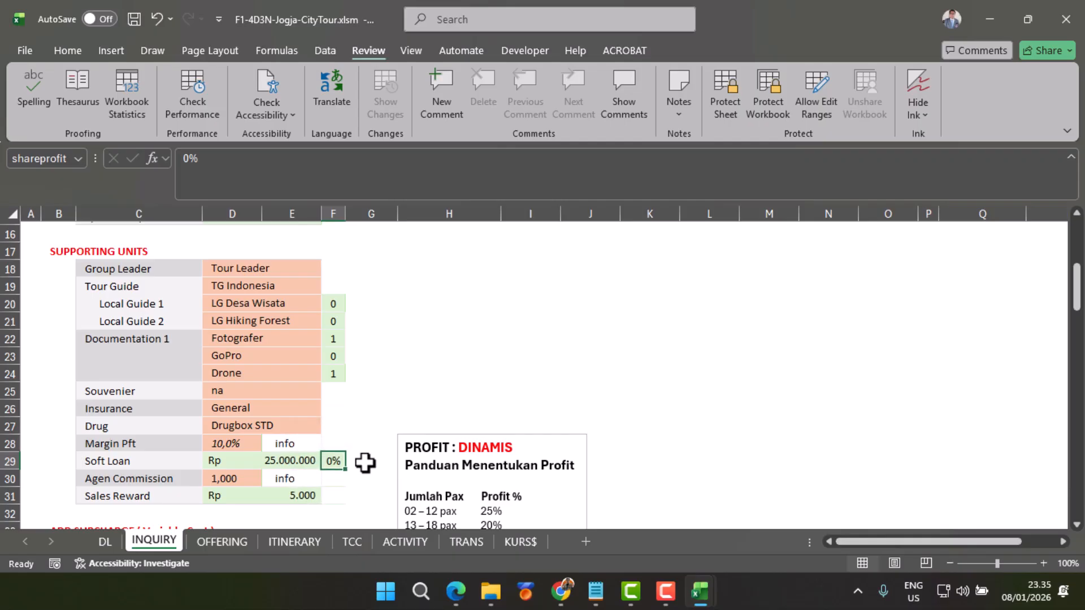
{"action": "left_click", "coordinate": [352, 543]}
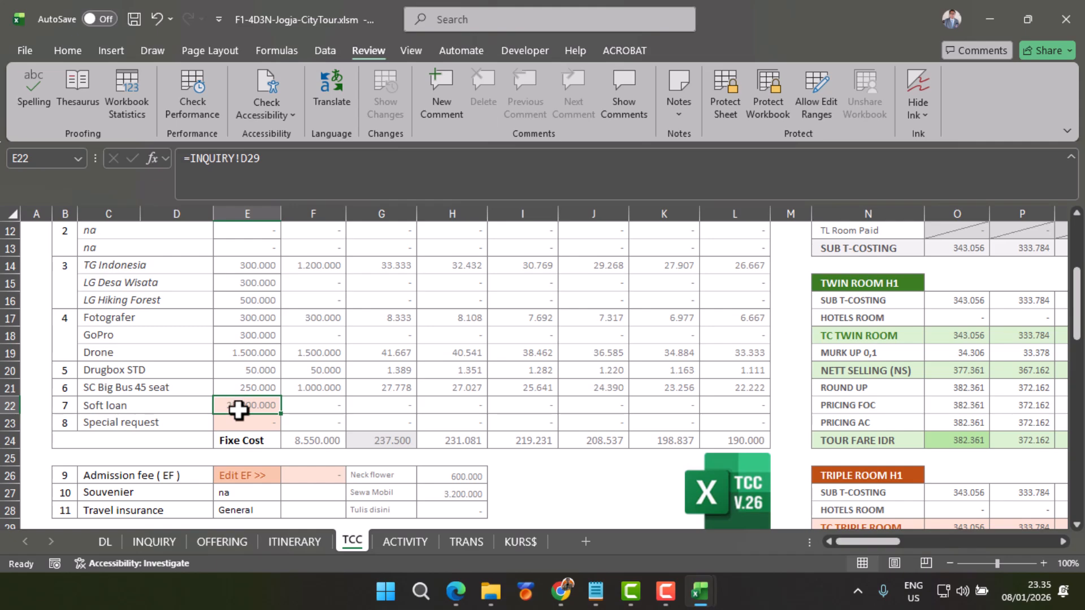
{"action": "scroll", "coordinate": [326, 431], "scroll_direction": "up", "scroll_amount": 4}
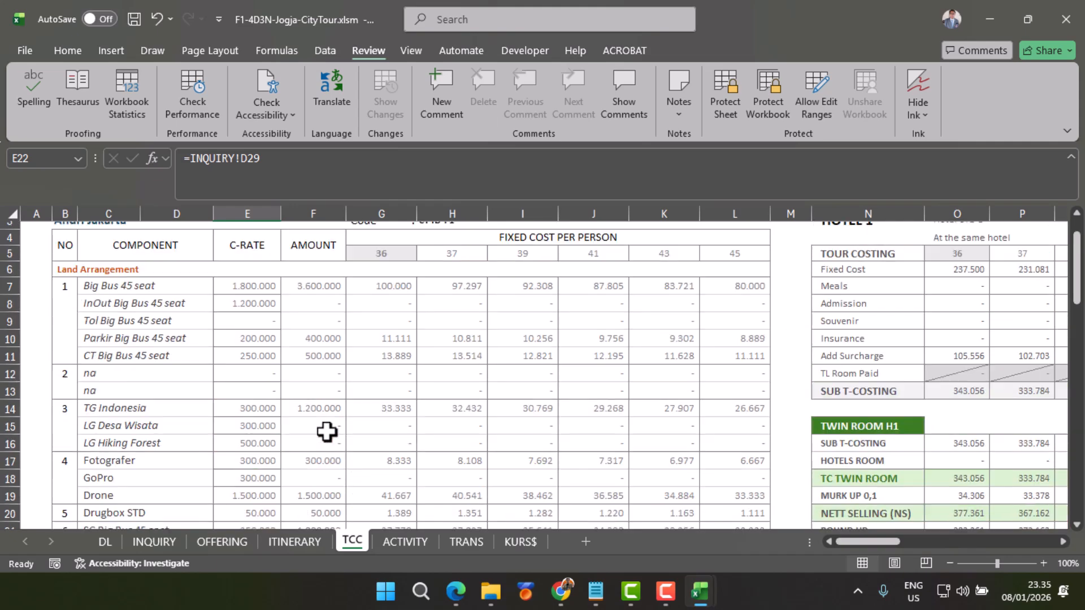
{"action": "left_click", "coordinate": [324, 293]}
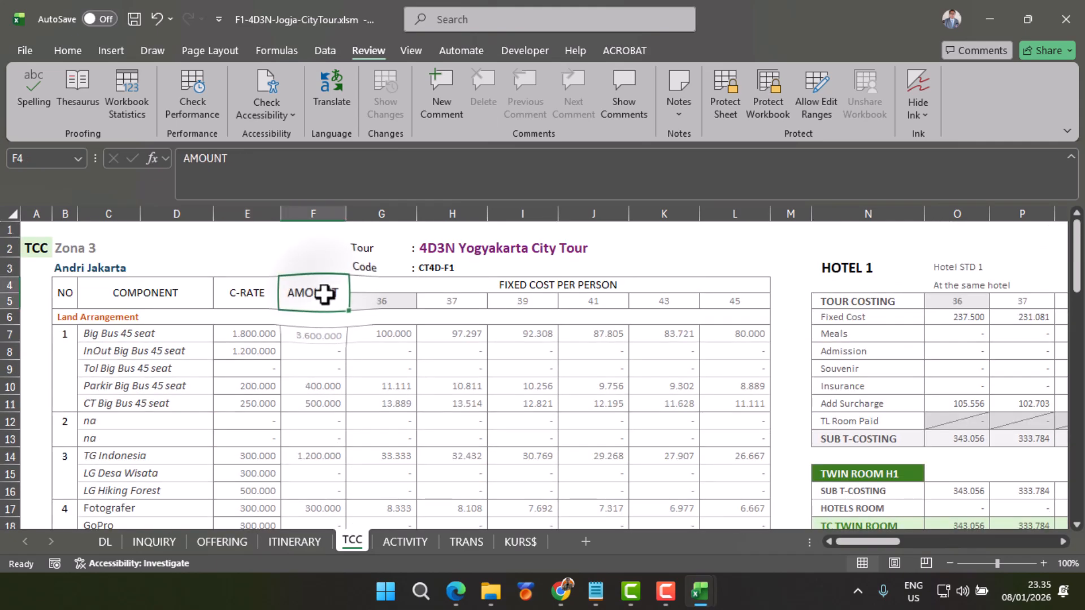
{"action": "scroll", "coordinate": [324, 294], "scroll_direction": "down", "scroll_amount": 3}
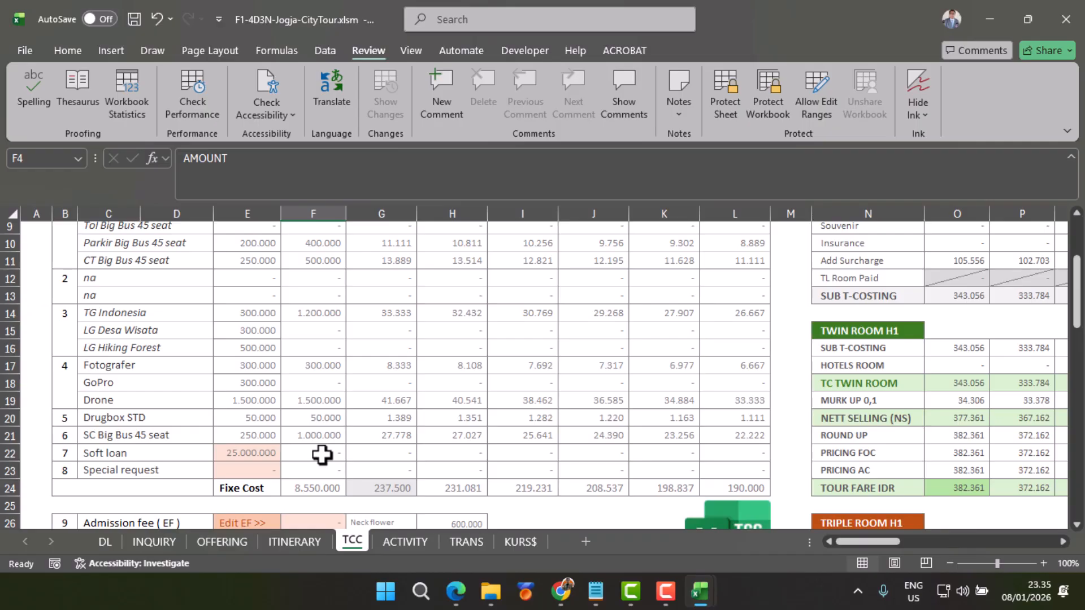
{"action": "scroll", "coordinate": [322, 455], "scroll_direction": "down", "scroll_amount": 1}
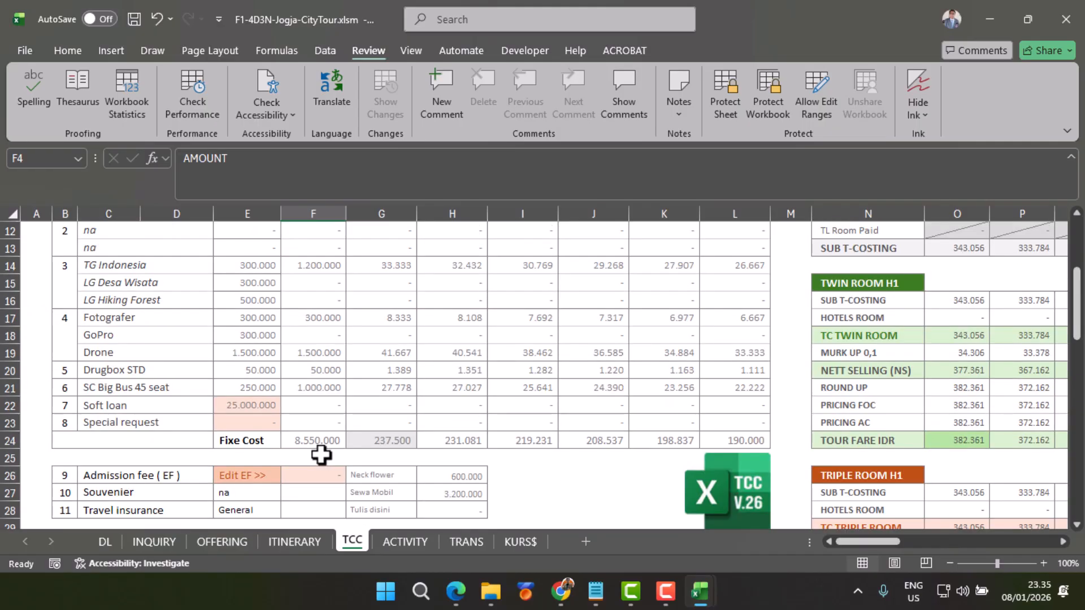
Step: Set the Soft Loan percentage on INQUIRY to 3% and check the Soft loan costs on the TCC sheet
{"action": "left_click", "coordinate": [160, 539]}
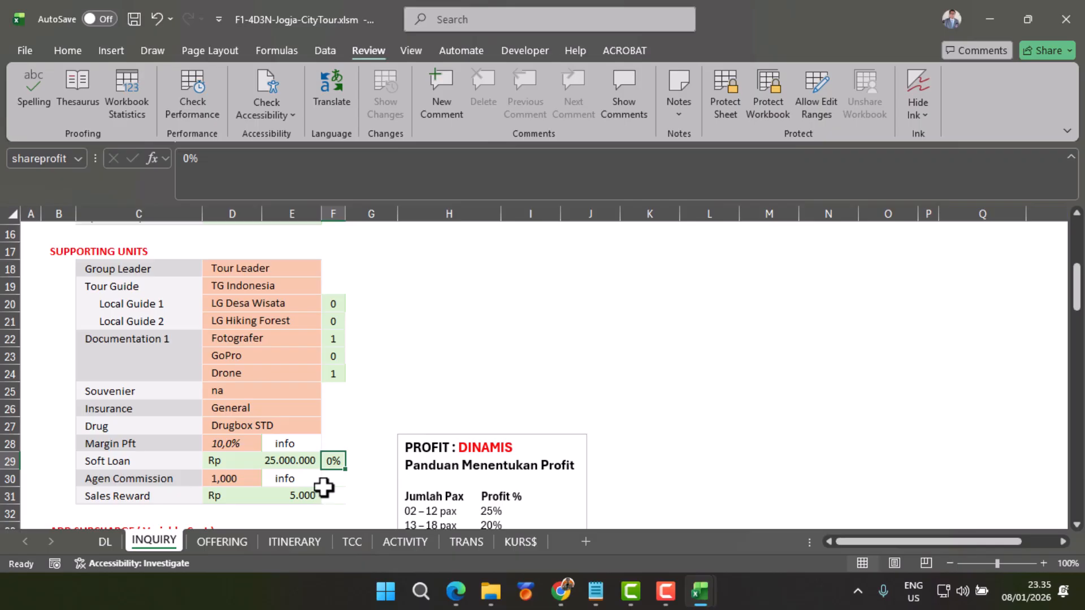
{"action": "type", "text": "3"}
{"action": "key", "text": "Return"}
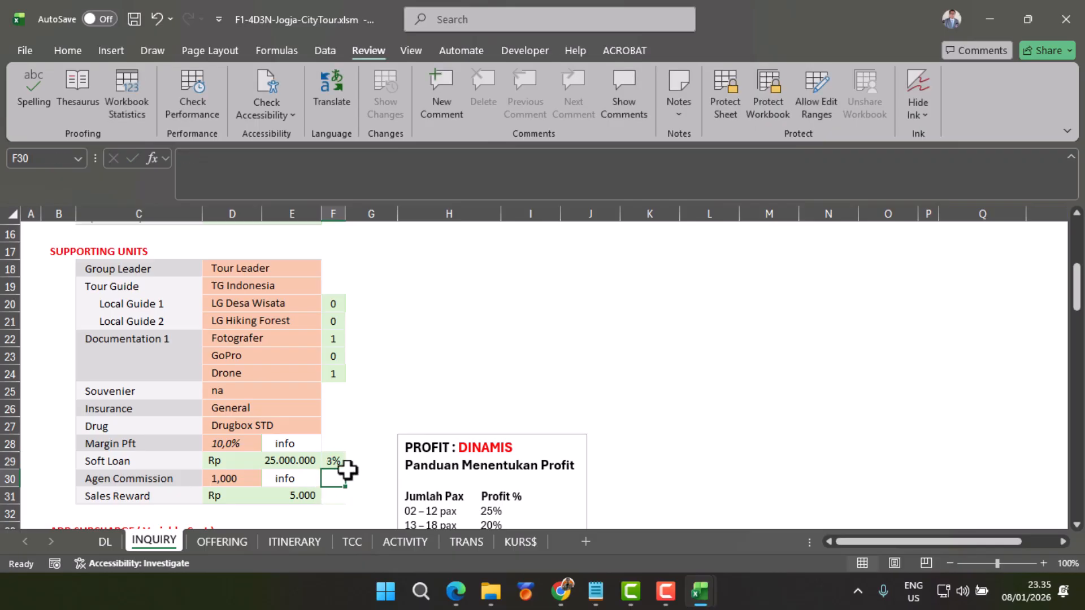
{"action": "left_click", "coordinate": [353, 542]}
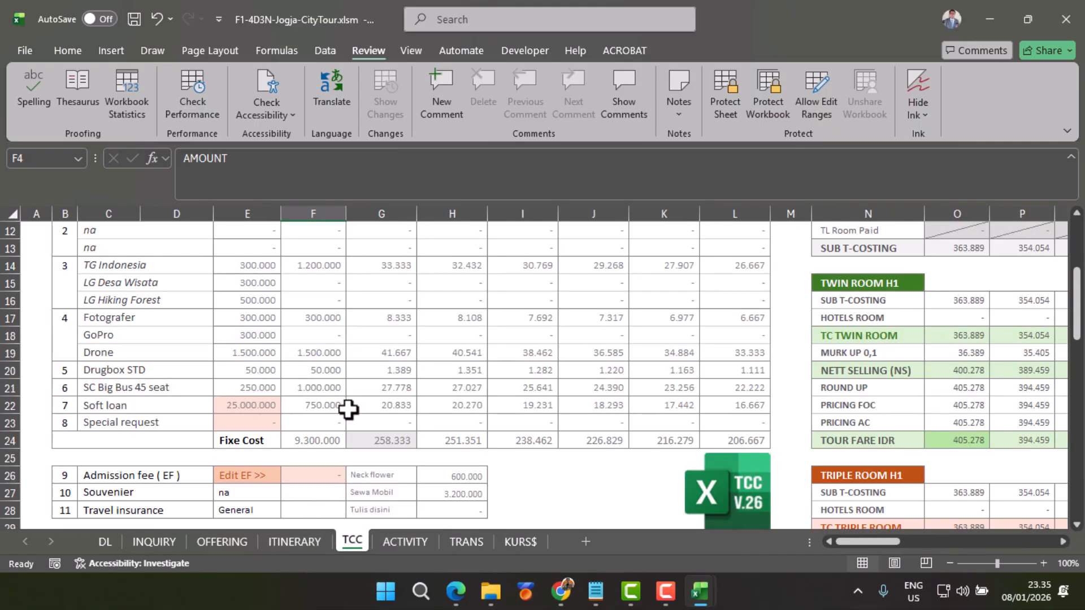
{"action": "scroll", "coordinate": [367, 418], "scroll_direction": "up", "scroll_amount": 4}
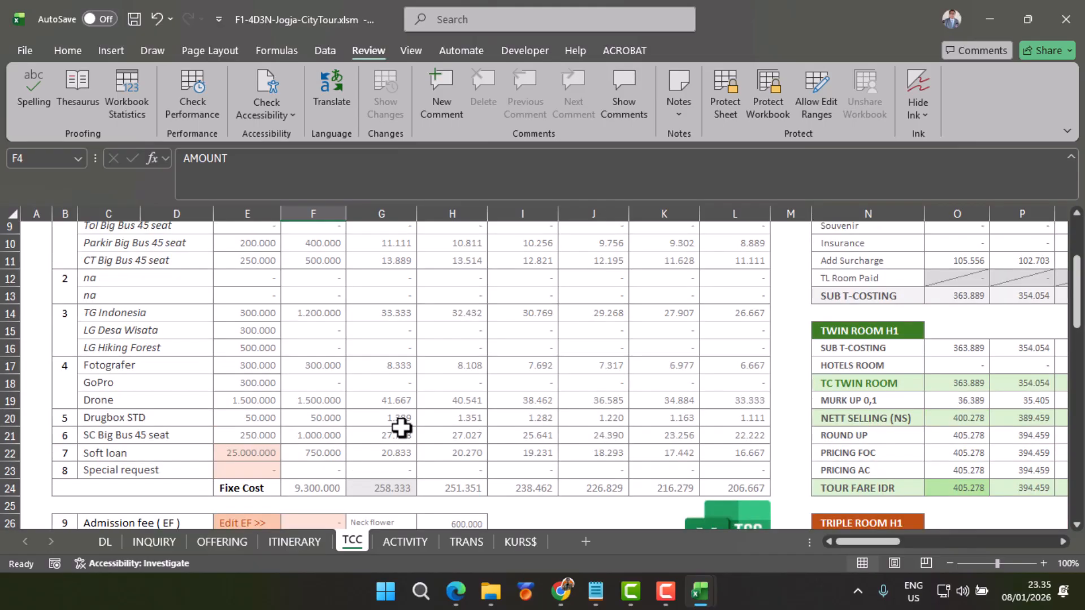
{"action": "scroll", "coordinate": [380, 305], "scroll_direction": "down", "scroll_amount": 3}
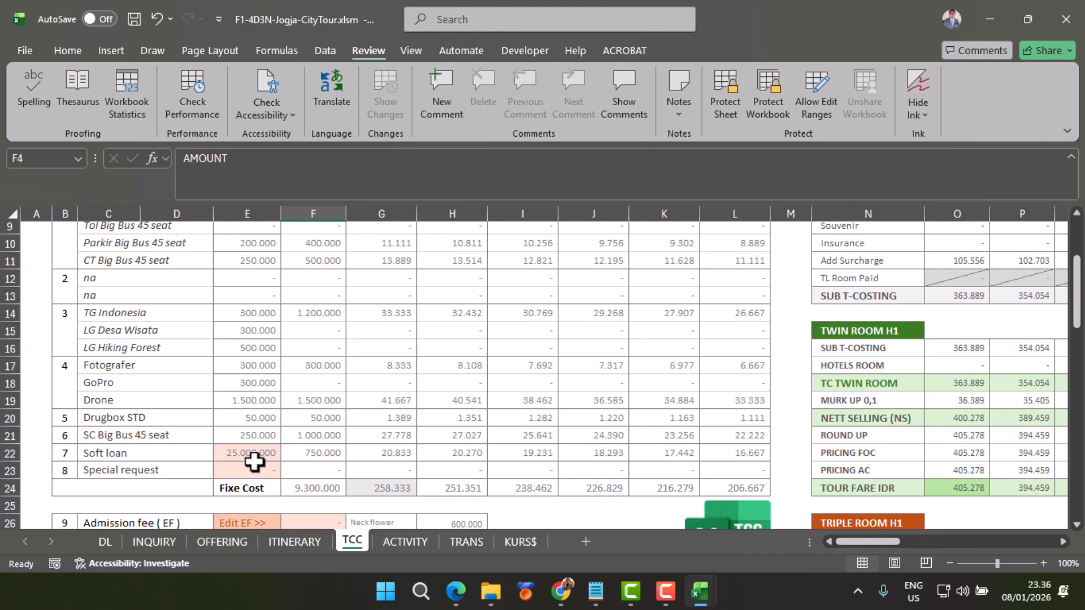
Step: Set the Special Request amount on INQUIRY to 1500 and check its row on the TCC sheet
{"action": "left_click", "coordinate": [158, 542]}
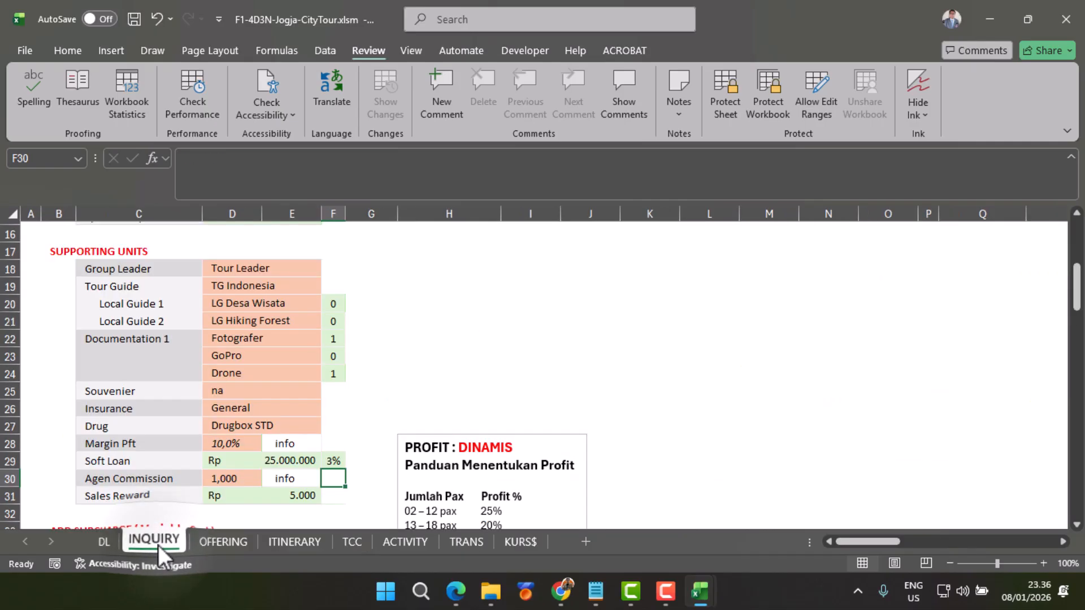
{"action": "scroll", "coordinate": [238, 450], "scroll_direction": "down", "scroll_amount": 2}
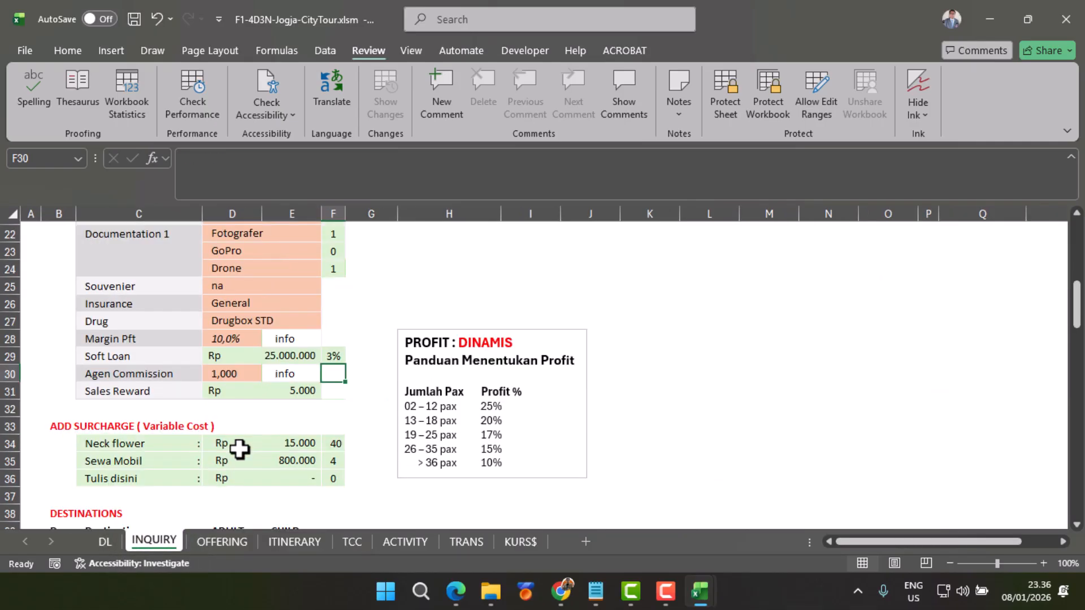
{"action": "scroll", "coordinate": [239, 449], "scroll_direction": "down", "scroll_amount": 2}
{"action": "scroll", "coordinate": [252, 320], "scroll_direction": "up", "scroll_amount": 6}
{"action": "left_click", "coordinate": [252, 320]}
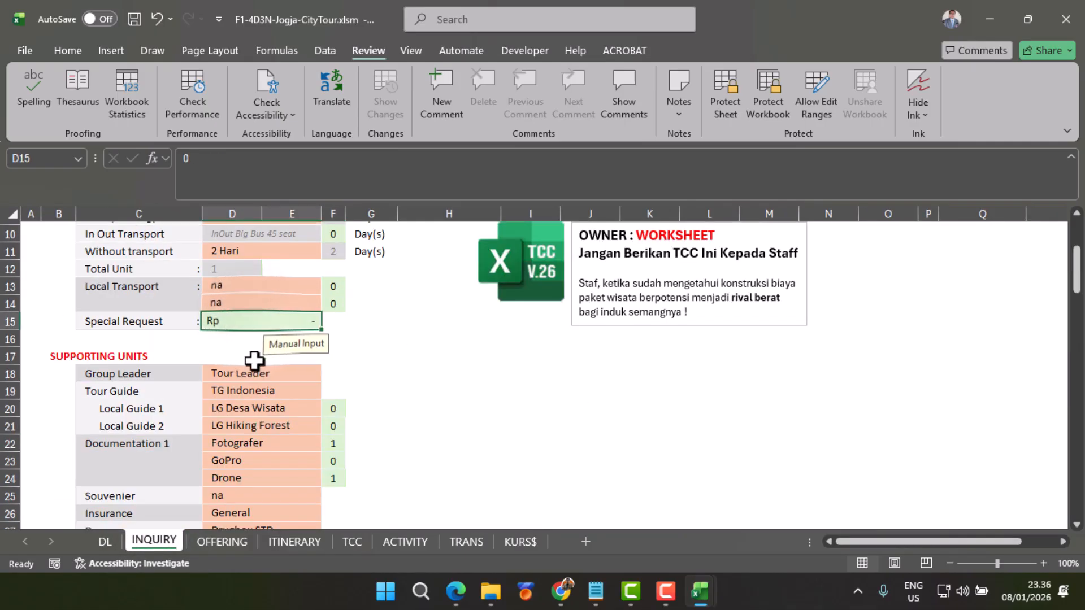
{"action": "left_click", "coordinate": [358, 539]}
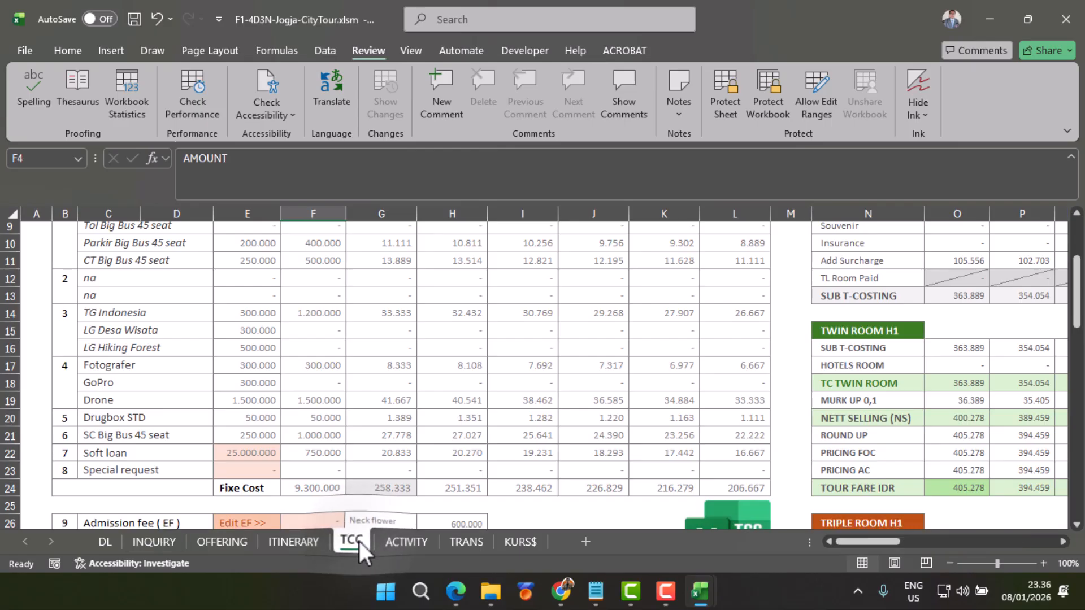
{"action": "left_click", "coordinate": [154, 539]}
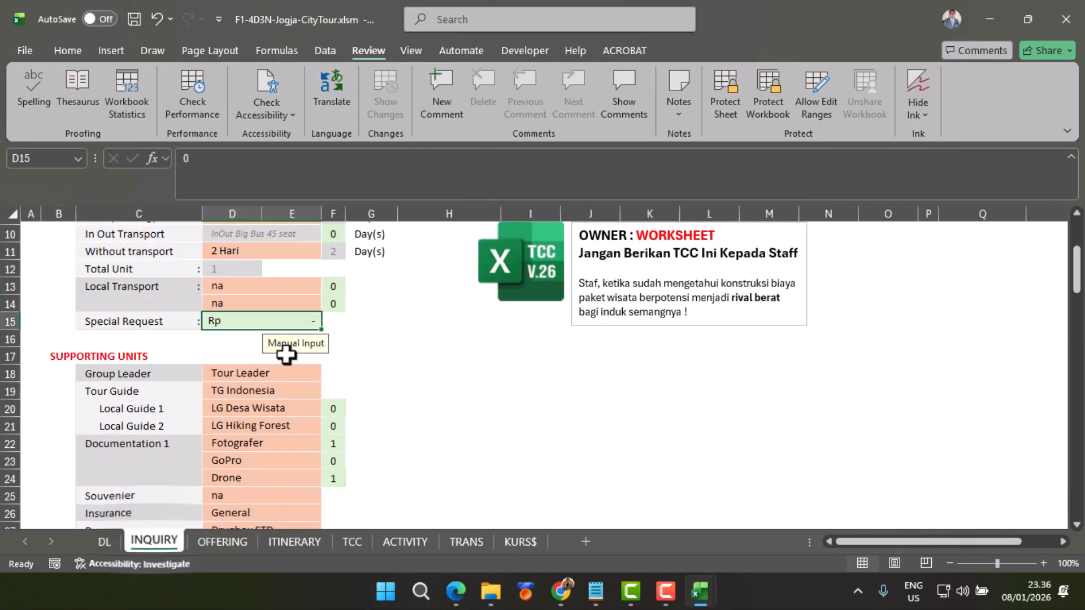
{"action": "type", "text": "1500"}
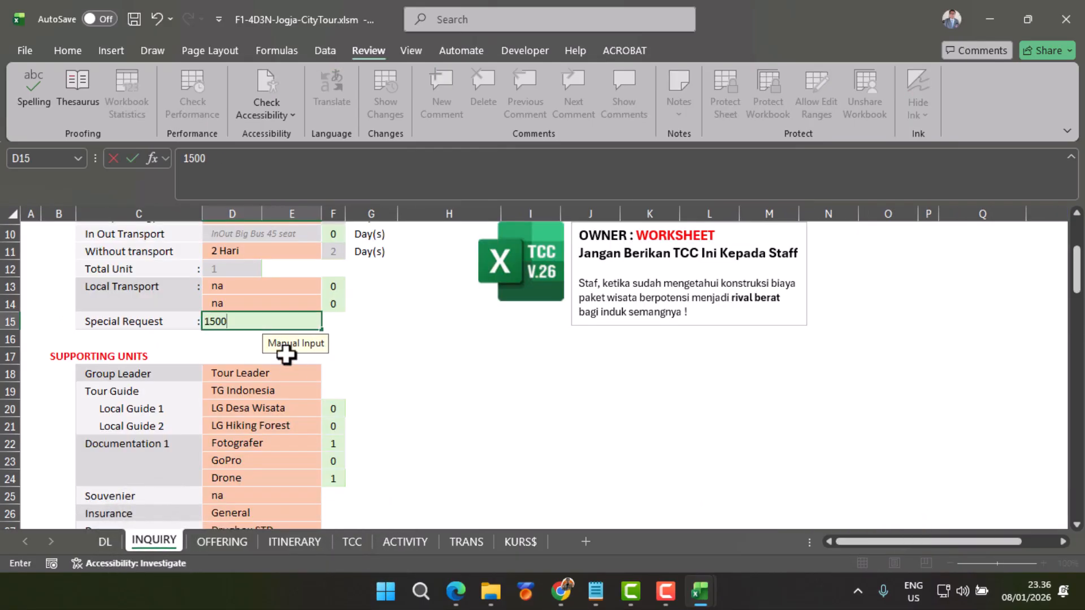
{"action": "key", "text": "Return"}
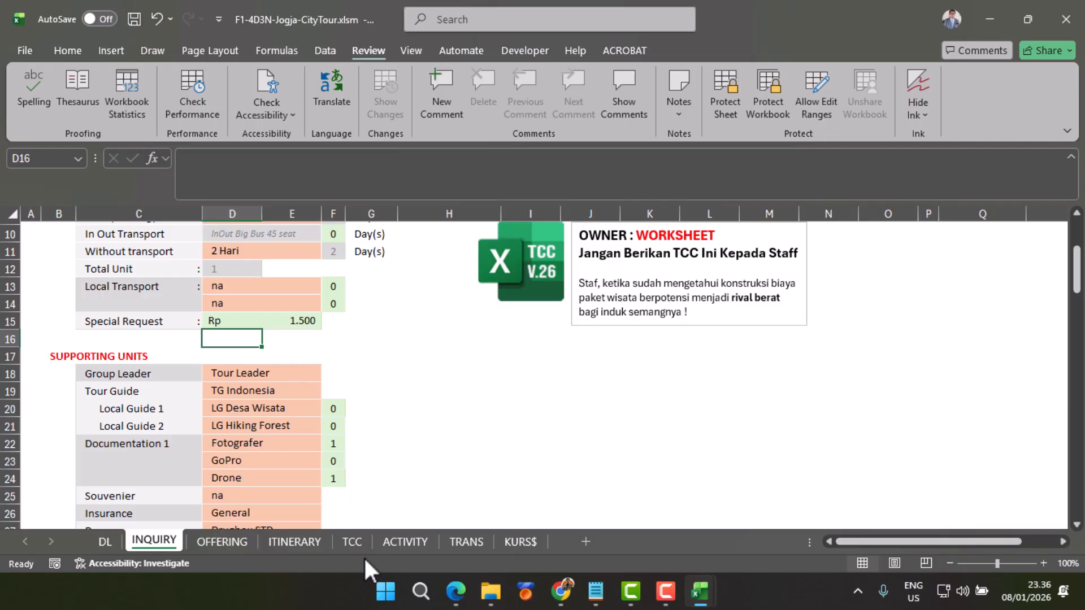
{"action": "left_click", "coordinate": [353, 542]}
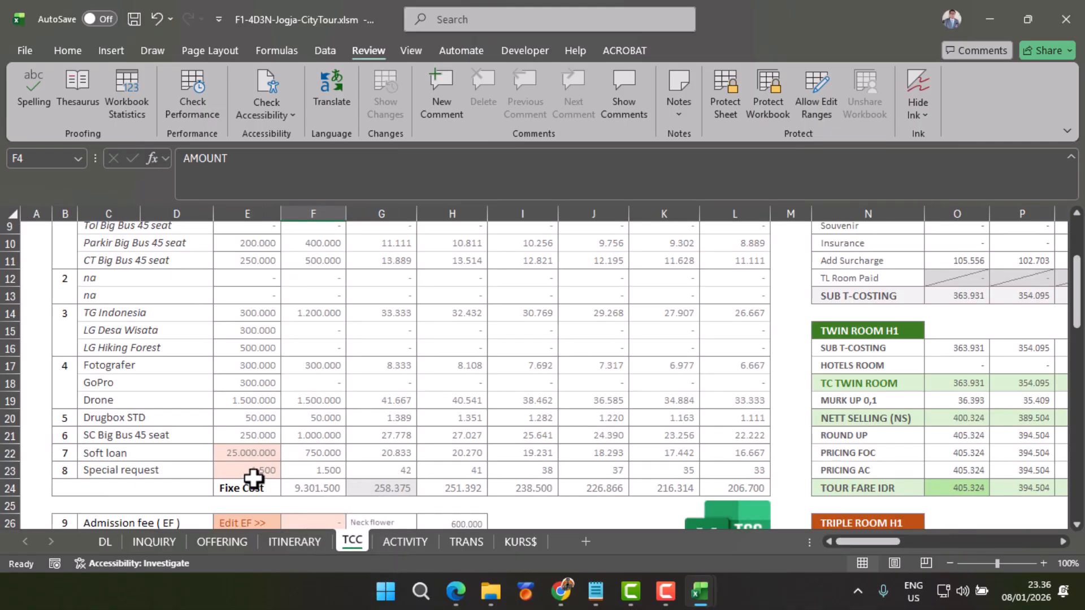
Step: Reset the Special Request amount on the INQUIRY sheet to 0
{"action": "left_click", "coordinate": [155, 541]}
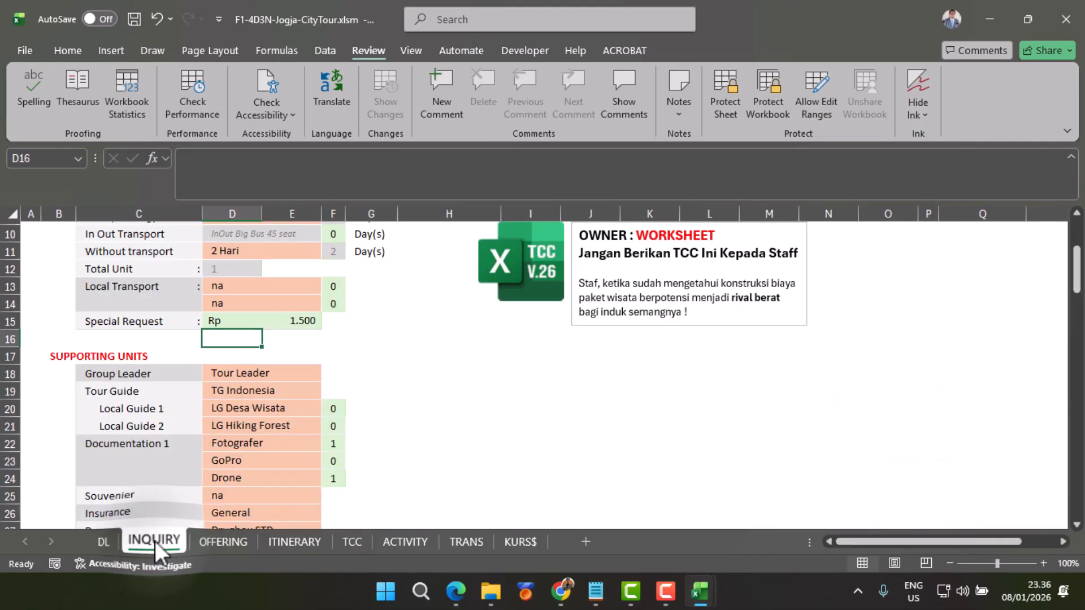
{"action": "left_click", "coordinate": [281, 321]}
{"action": "type", "text": "0"}
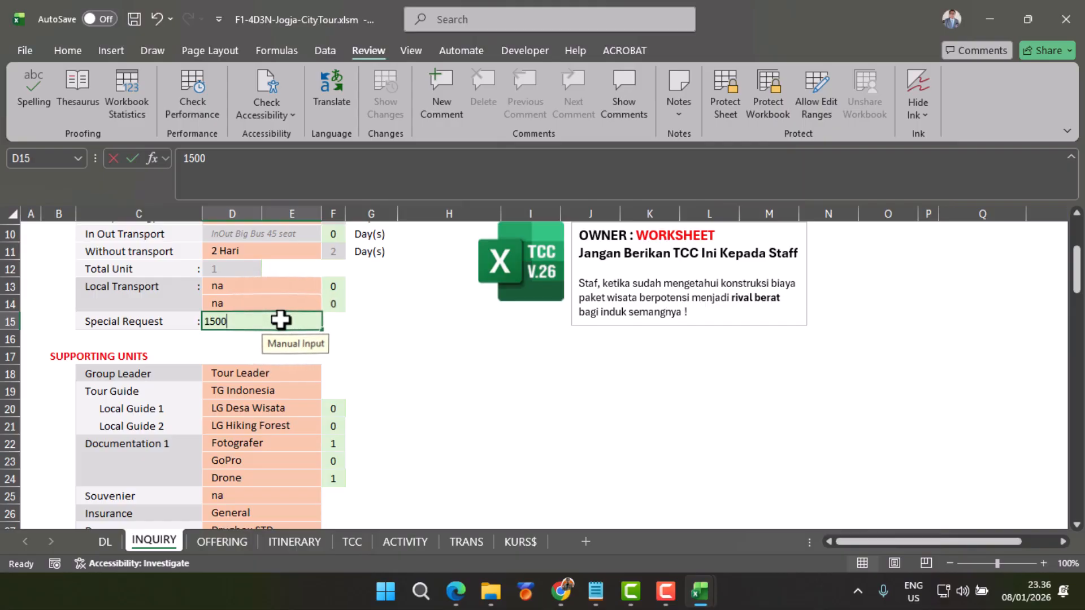
{"action": "key", "text": "Return"}
Step: Reset the Soft Loan amount on the INQUIRY sheet to 0 and inspect its percentage
{"action": "scroll", "coordinate": [280, 320], "scroll_direction": "down", "scroll_amount": 5}
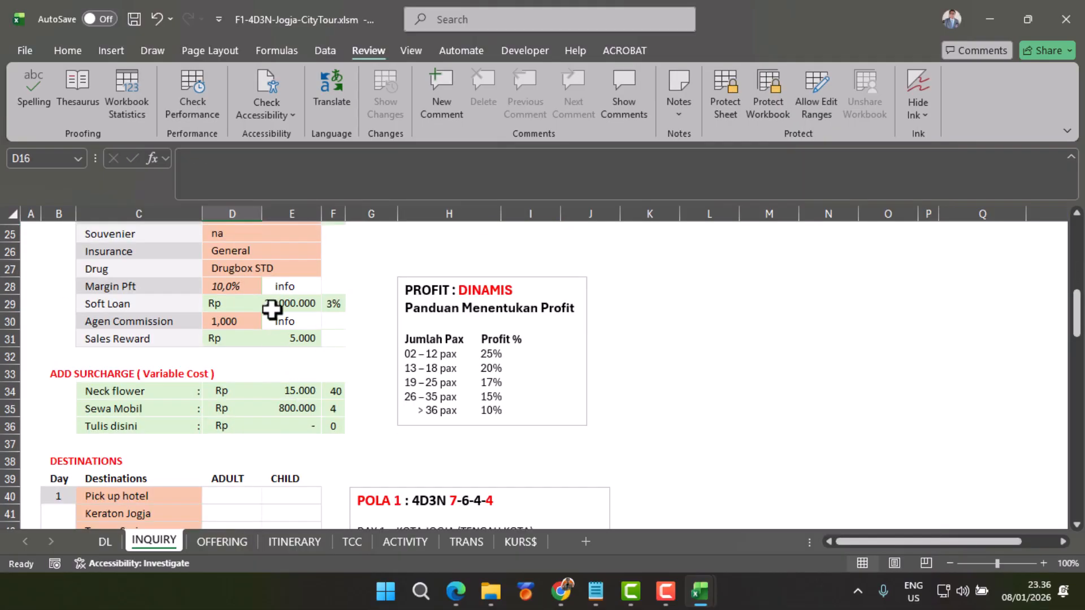
{"action": "left_click", "coordinate": [285, 302]}
{"action": "type", "text": "0"}
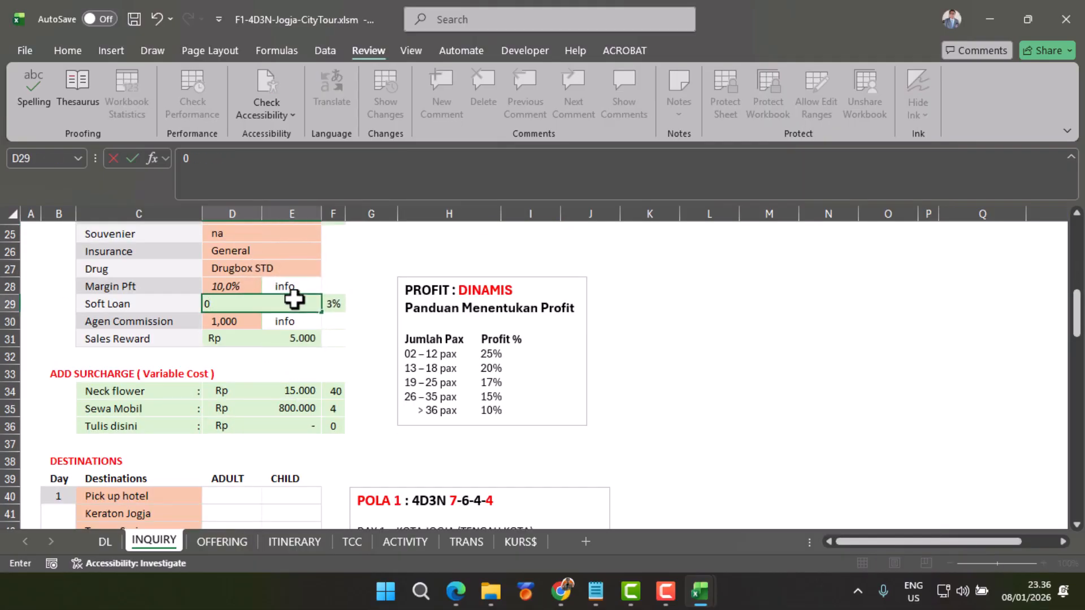
{"action": "key", "text": "Return"}
{"action": "left_click", "coordinate": [331, 304]}
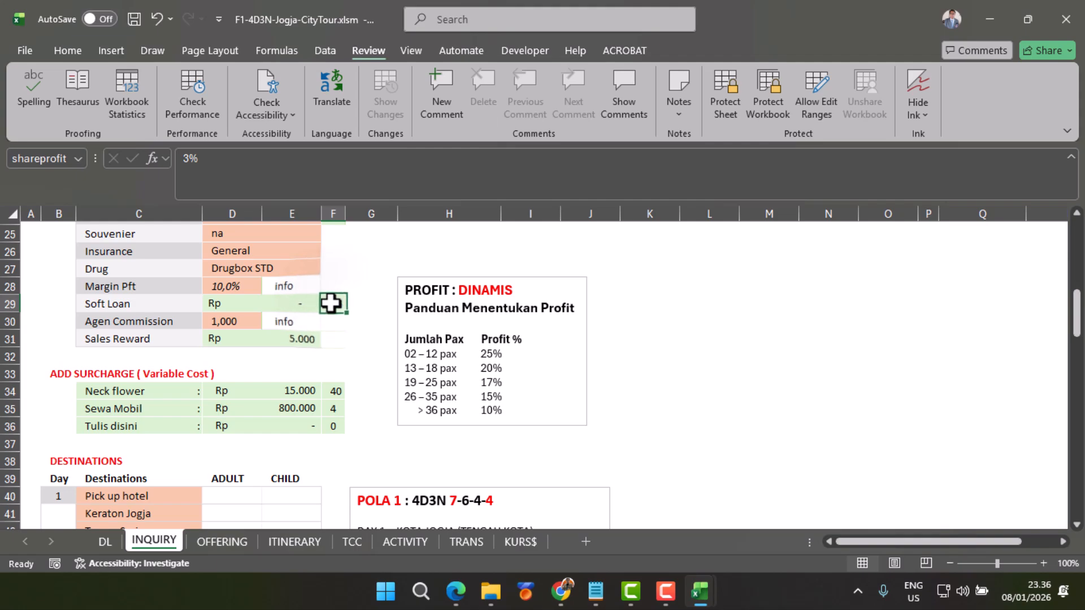
{"action": "key", "text": "Down"}
Step: Review the TCC sheet from the zone header through the component rates to the Fixe Cost row
{"action": "scroll", "coordinate": [330, 303], "scroll_direction": "up", "scroll_amount": 8}
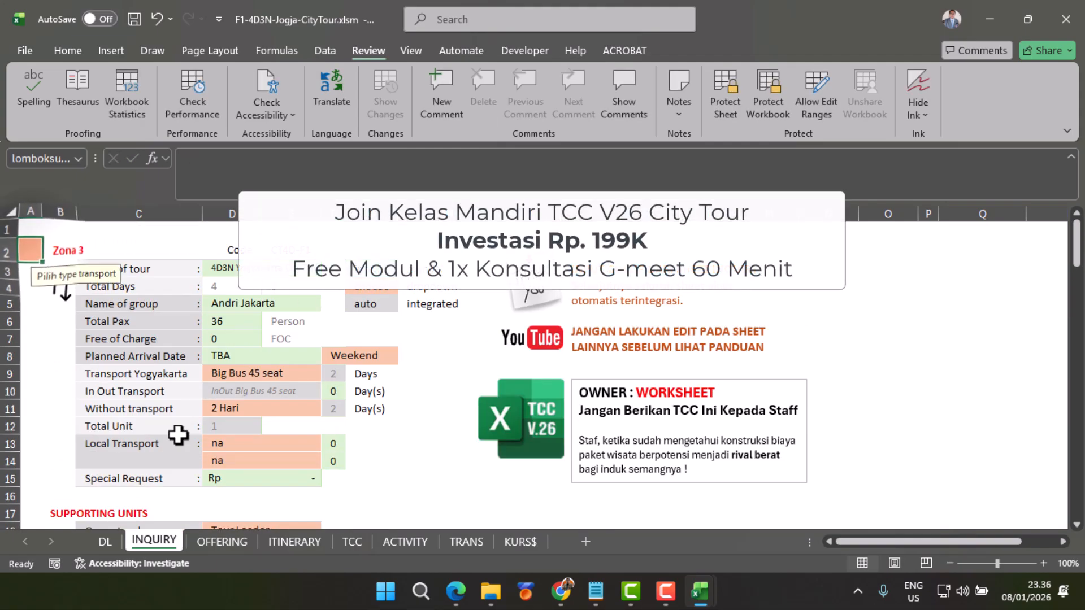
{"action": "left_click", "coordinate": [353, 542]}
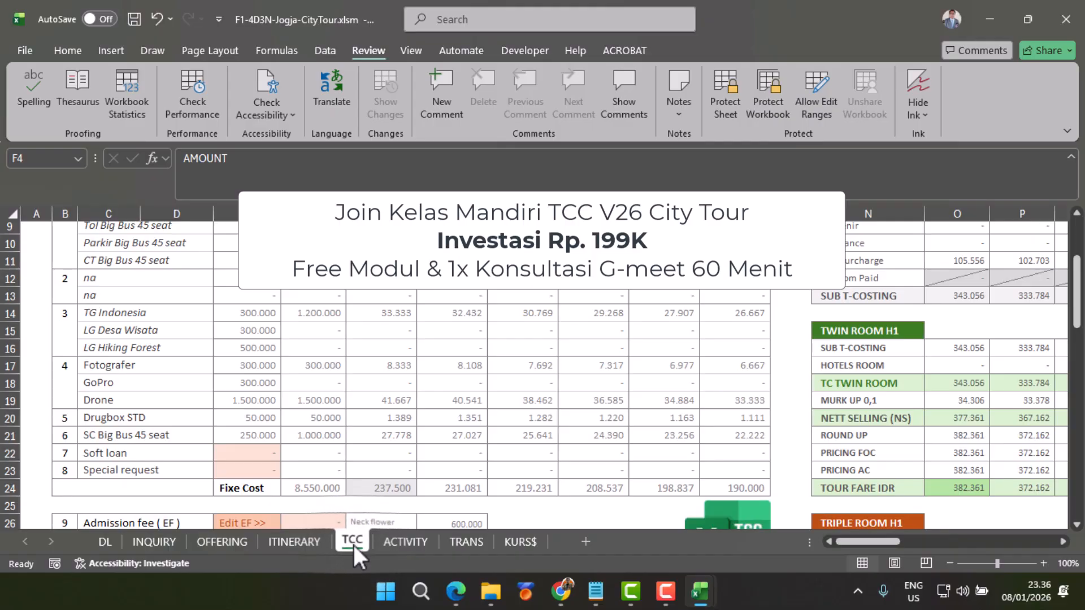
{"action": "scroll", "coordinate": [353, 545], "scroll_direction": "up", "scroll_amount": 3}
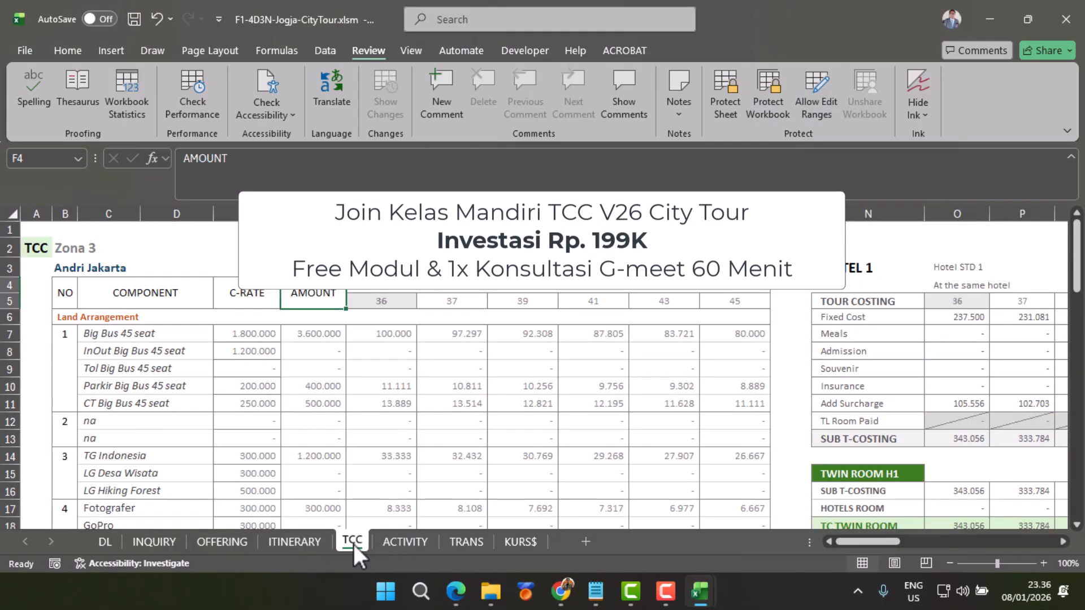
{"action": "left_click", "coordinate": [36, 249]}
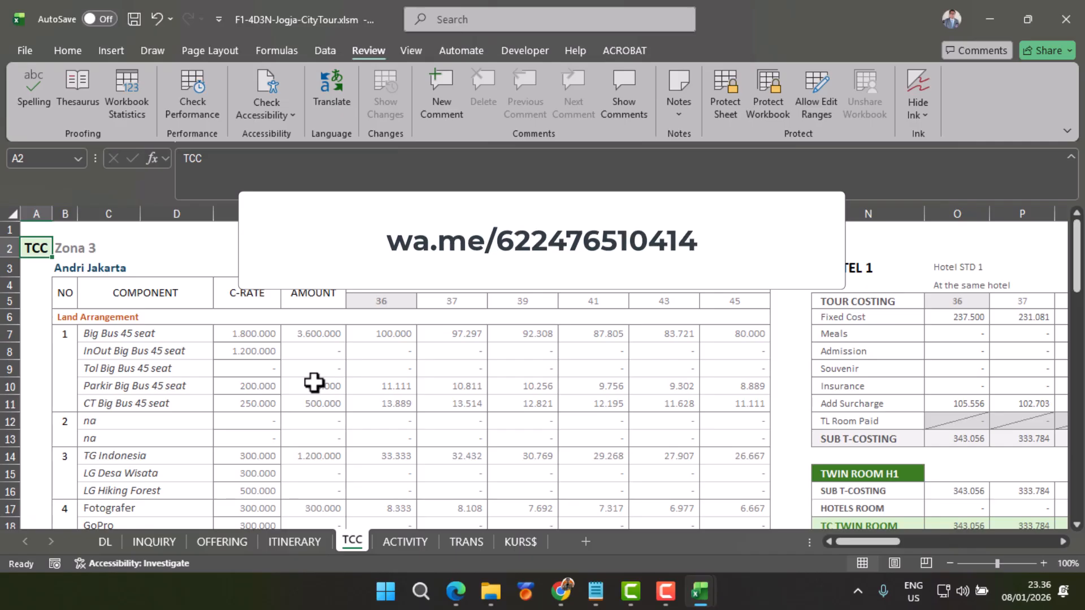
{"action": "scroll", "coordinate": [315, 383], "scroll_direction": "down", "scroll_amount": 5}
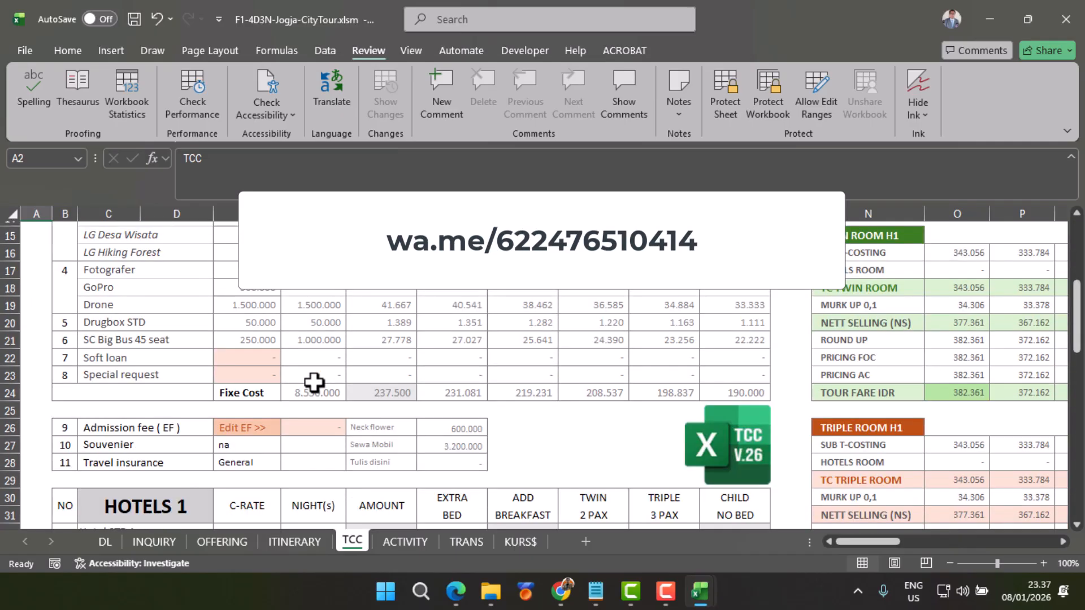